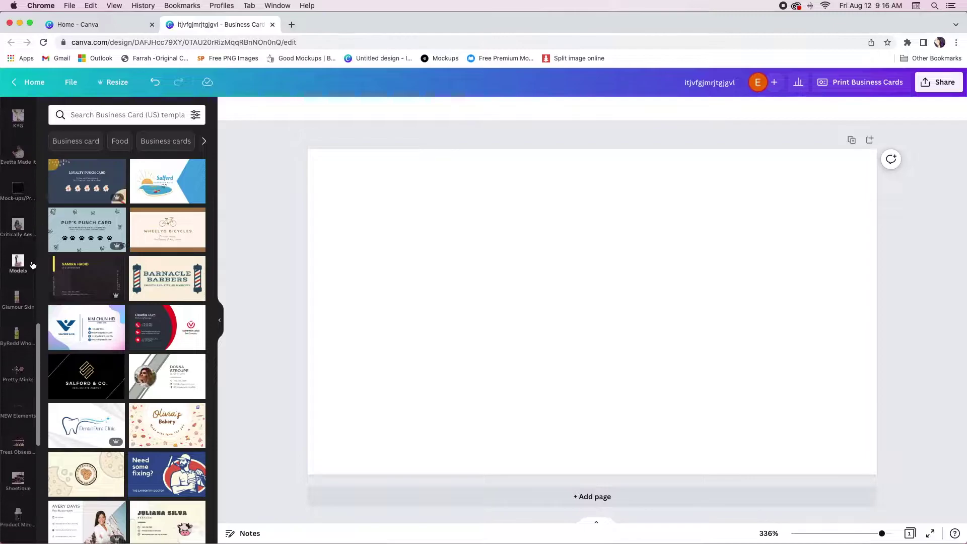
Place the red hair clipper photo from the Kyle Cuts Hair folder on the card and stretch it to cover the whole page
{"action": "scroll", "coordinate": [19, 261], "scroll_direction": "down", "scroll_amount": 10}
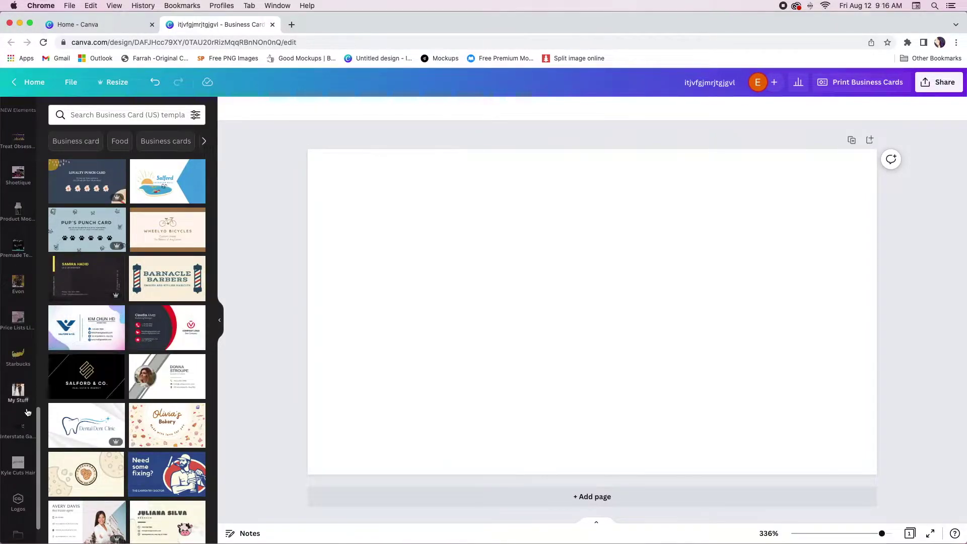
{"action": "scroll", "coordinate": [25, 378], "scroll_direction": "down", "scroll_amount": 2}
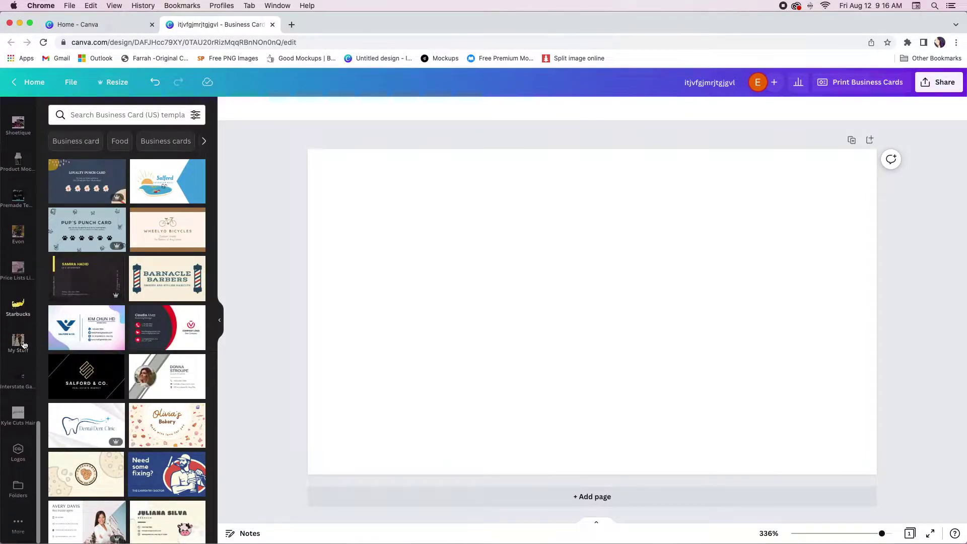
{"action": "left_click", "coordinate": [23, 417]}
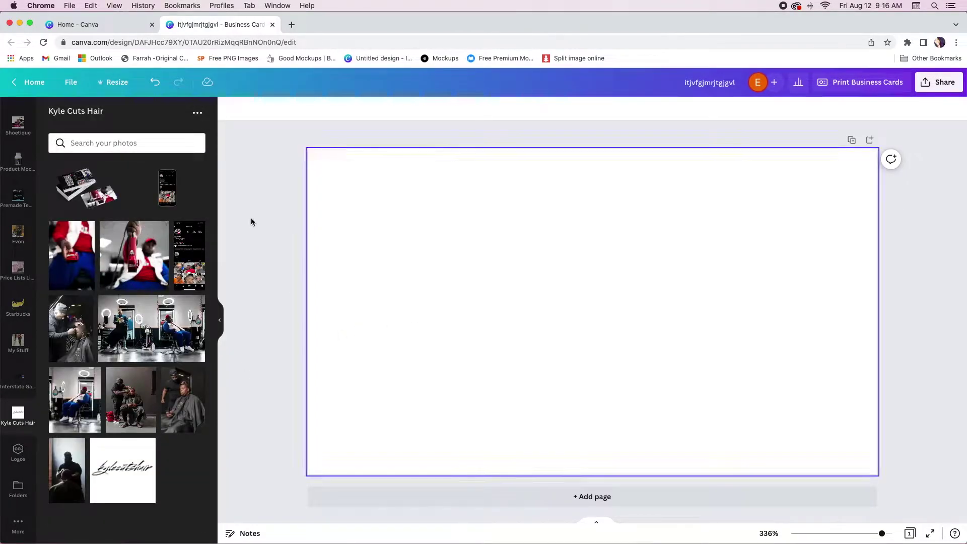
{"action": "left_click", "coordinate": [151, 270]}
{"action": "left_click_drag", "start_coordinate": [603, 275], "coordinate": [440, 232]}
{"action": "left_click_drag", "start_coordinate": [425, 392], "coordinate": [428, 474]}
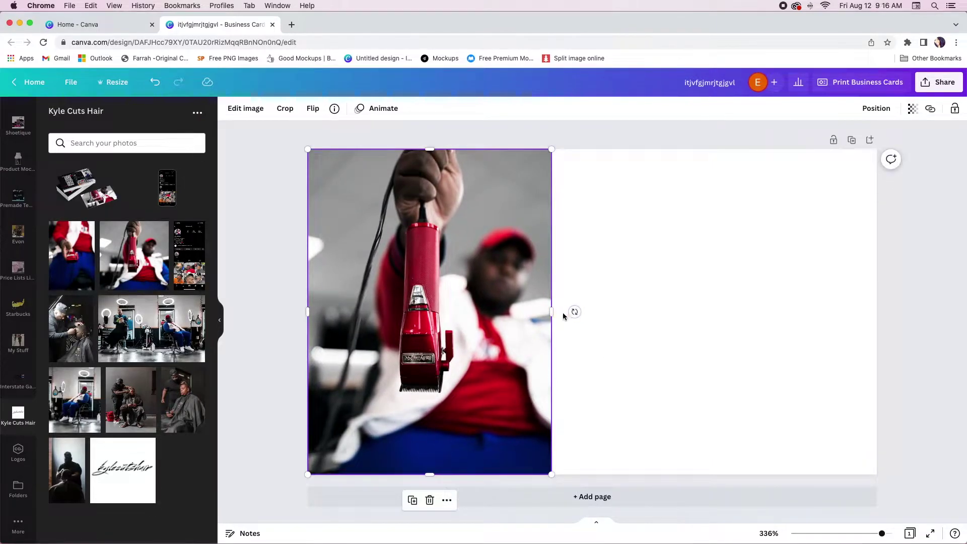
{"action": "left_click_drag", "start_coordinate": [552, 313], "coordinate": [876, 307]}
{"action": "double_click", "coordinate": [872, 314]}
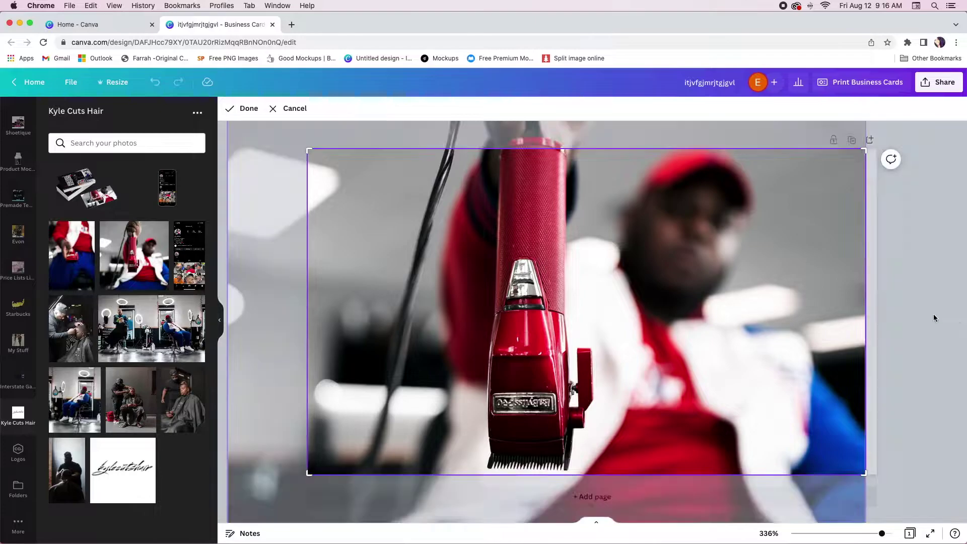
{"action": "left_click", "coordinate": [234, 108]}
{"action": "left_click_drag", "start_coordinate": [865, 312], "coordinate": [877, 311]}
Shift the clipper photo upward inside its crop frame so the full clipper blade is framed, and apply the crop
{"action": "double_click", "coordinate": [562, 351]}
{"action": "left_click_drag", "start_coordinate": [561, 351], "coordinate": [527, 304]}
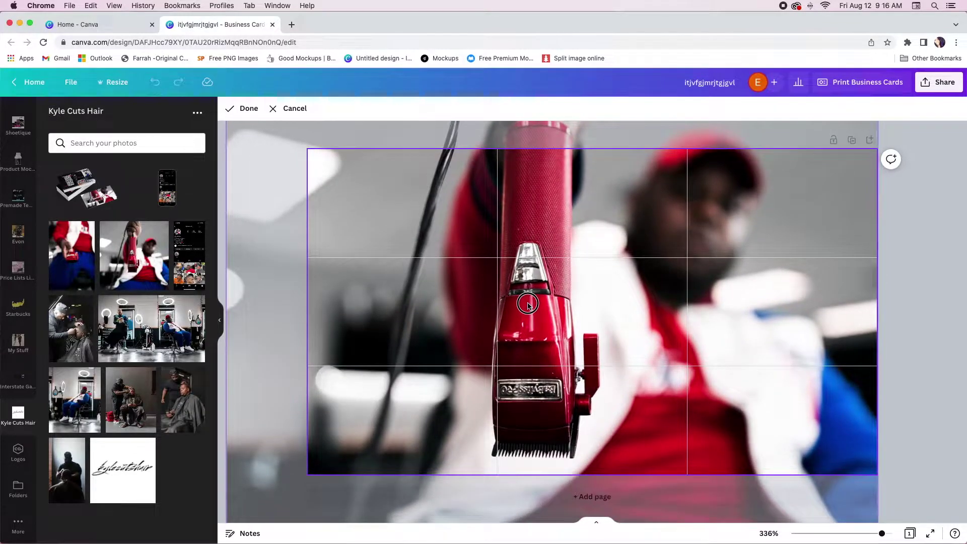
{"action": "left_click", "coordinate": [246, 109]}
{"action": "left_click", "coordinate": [257, 146]}
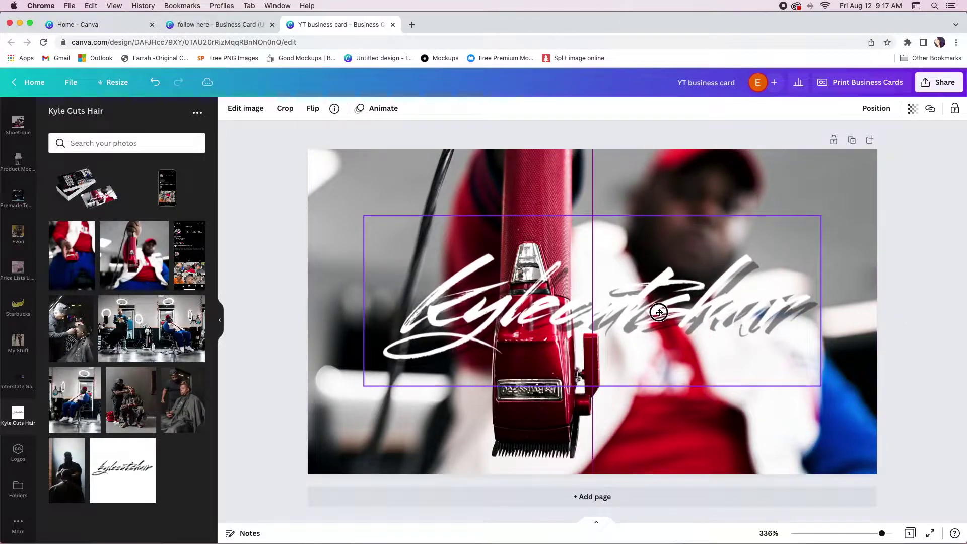
Centre the white kylecutshair logo horizontally over the clipper photo, slightly below the middle of the card
{"action": "left_click_drag", "start_coordinate": [655, 320], "coordinate": [660, 323]}
{"action": "left_click", "coordinate": [279, 227]}
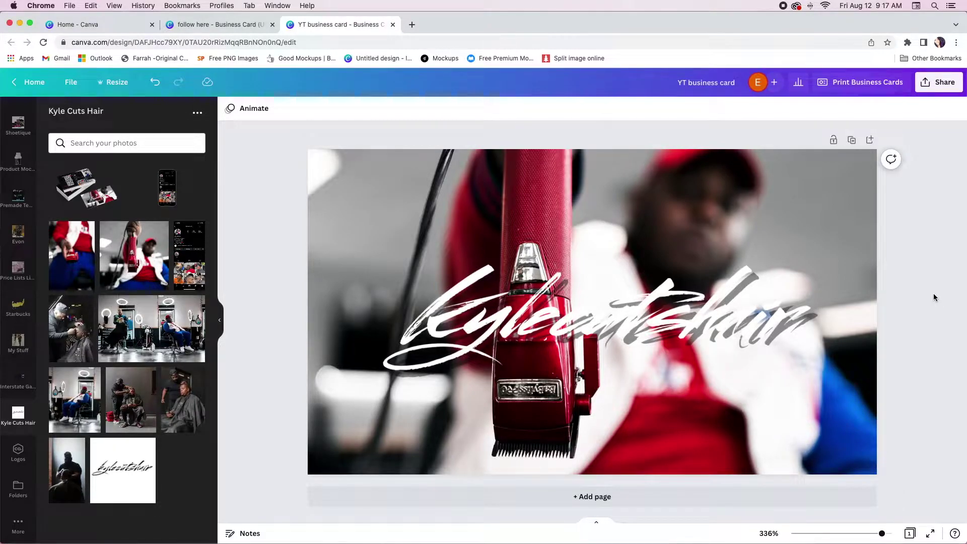
Add a second page to the design and set its background to the brand black
{"action": "left_click", "coordinate": [803, 499]}
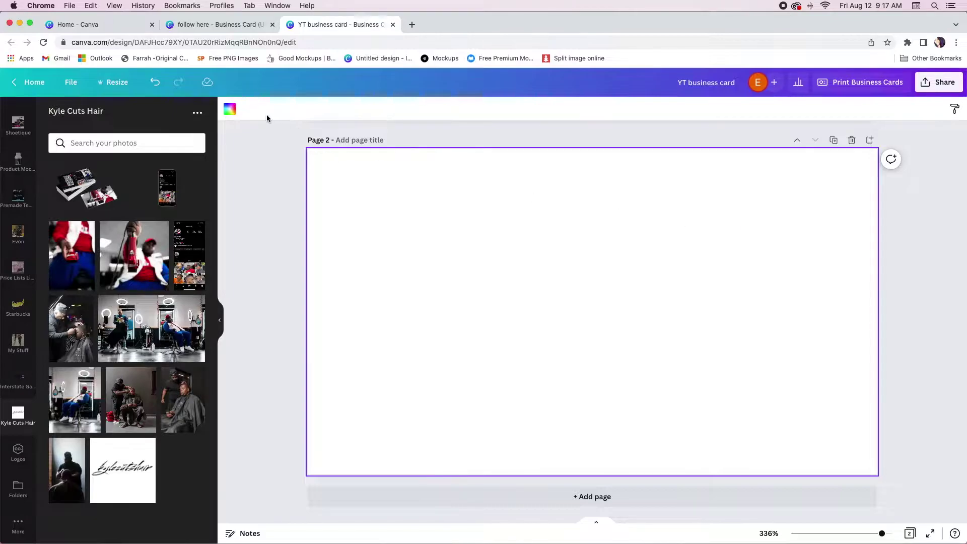
{"action": "left_click", "coordinate": [230, 110]}
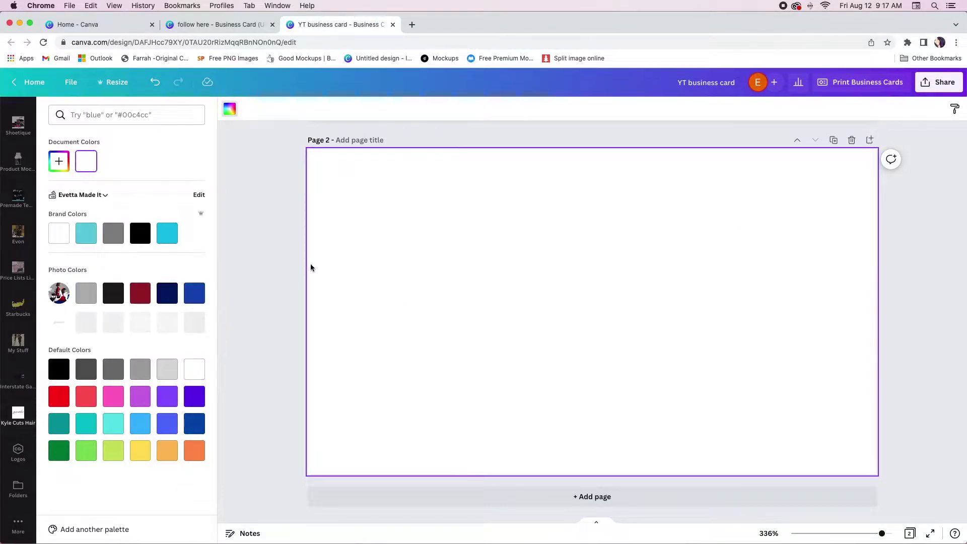
{"action": "left_click", "coordinate": [140, 232]}
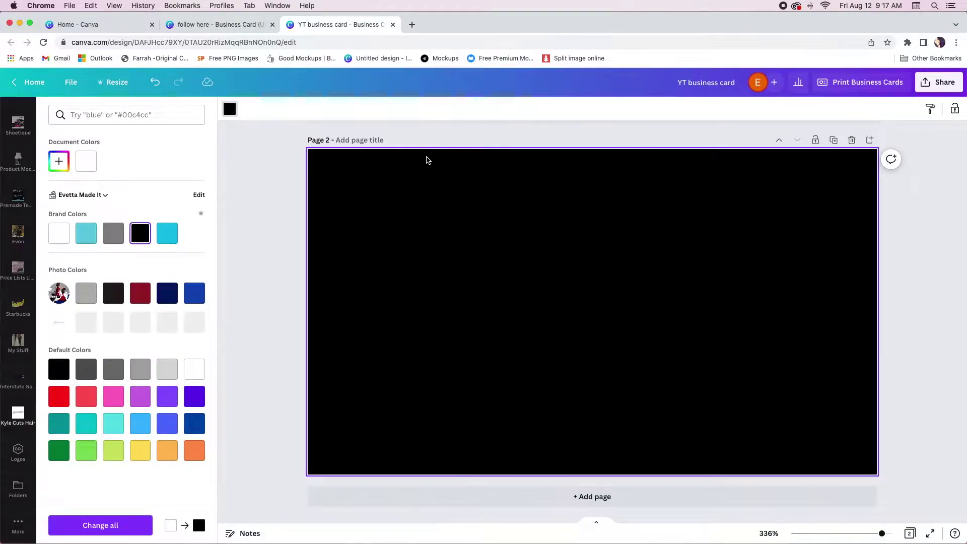
{"action": "left_click", "coordinate": [448, 143]}
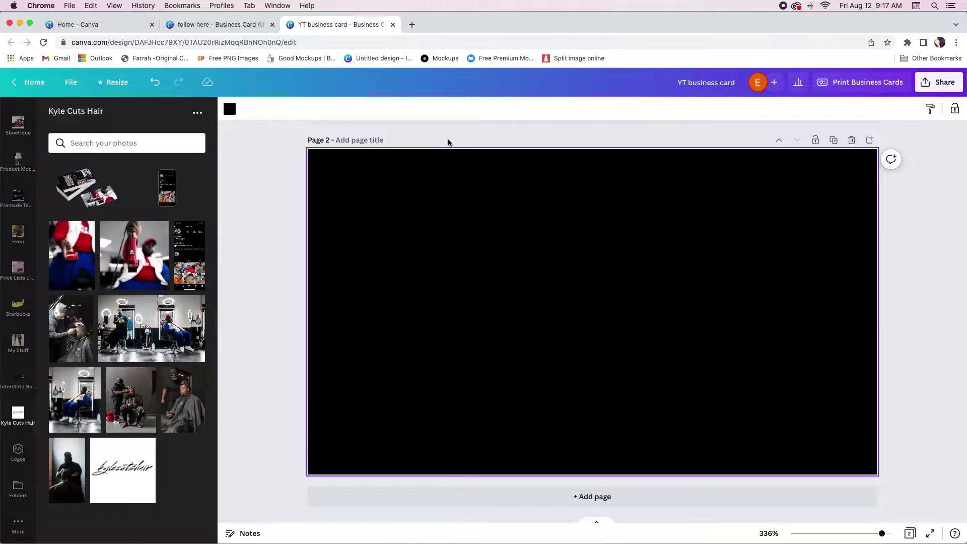
Add the photo of the man seated in the barber chair, enlarged to the full height of page 2 along its right edge
{"action": "left_click", "coordinate": [193, 359]}
{"action": "left_click_drag", "start_coordinate": [558, 343], "coordinate": [764, 281]}
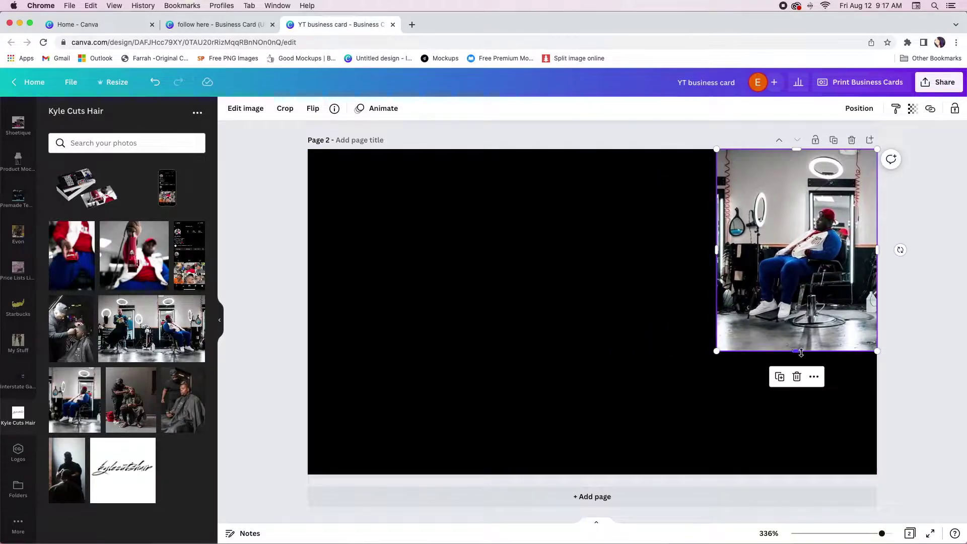
{"action": "left_click_drag", "start_coordinate": [717, 348], "coordinate": [657, 525]}
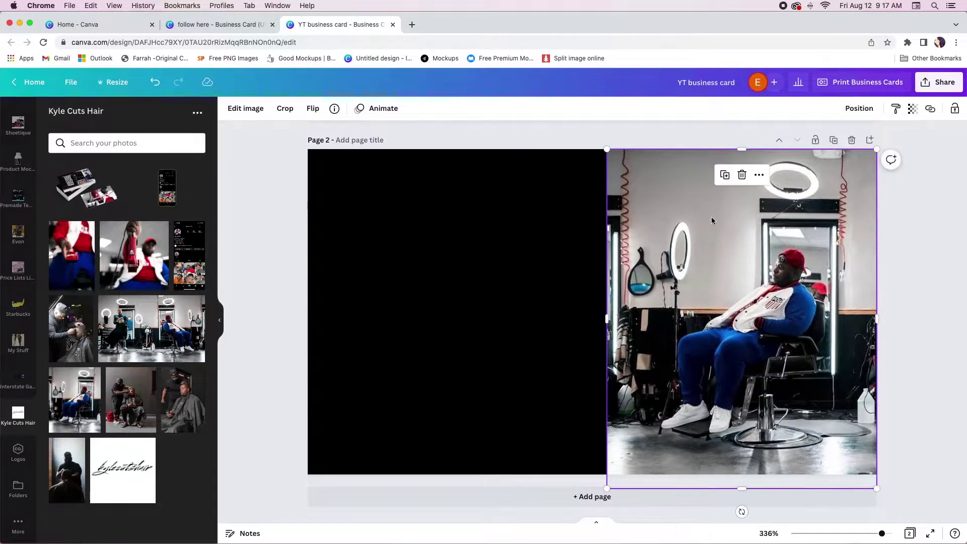
{"action": "mouse_move", "coordinate": [608, 149]}
{"action": "left_mouse_down"}
{"action": "mouse_move", "coordinate": [583, 126]}
{"action": "mouse_move", "coordinate": [596, 140]}
{"action": "left_mouse_up"}
{"action": "left_click_drag", "start_coordinate": [689, 260], "coordinate": [737, 261]}
{"action": "left_click", "coordinate": [588, 222]}
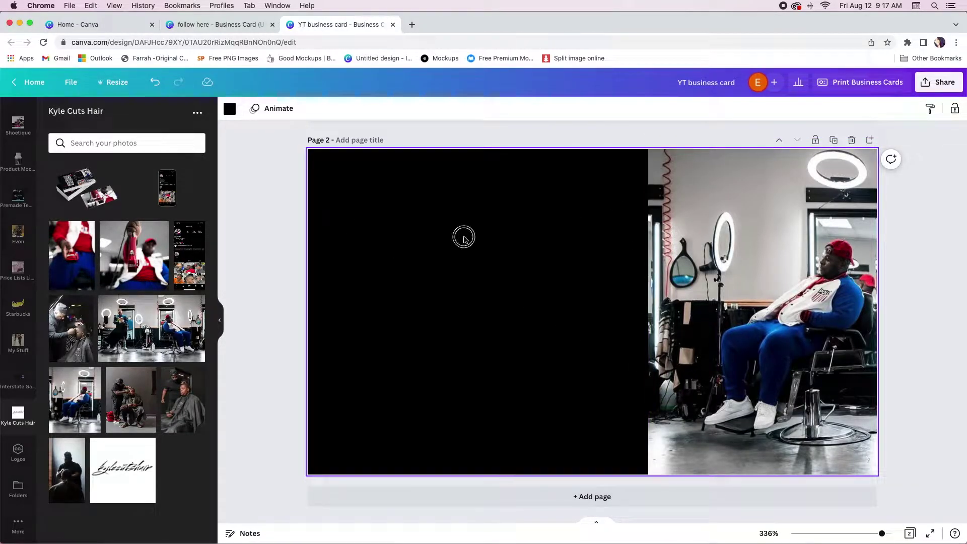
Add the purple gradient from the Starred folder over the barber chair photo and recolour it black
{"action": "left_click", "coordinate": [18, 487]}
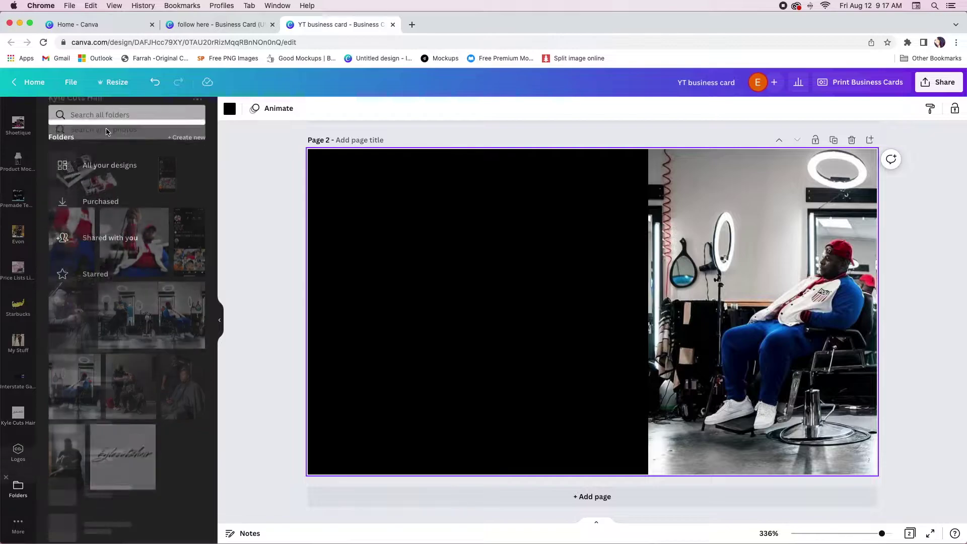
{"action": "left_click", "coordinate": [119, 265]}
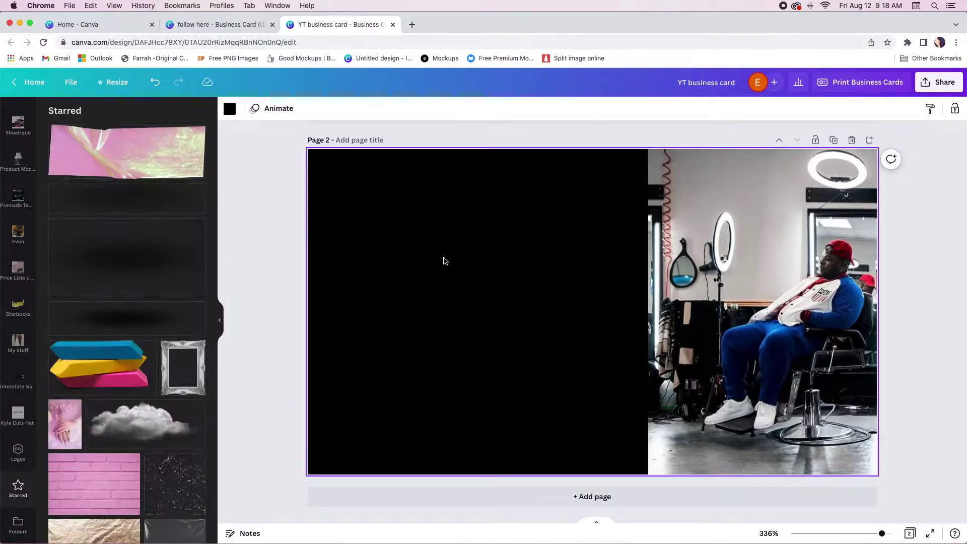
{"action": "scroll", "coordinate": [139, 349], "scroll_direction": "down", "scroll_amount": 6}
{"action": "left_click", "coordinate": [179, 454]}
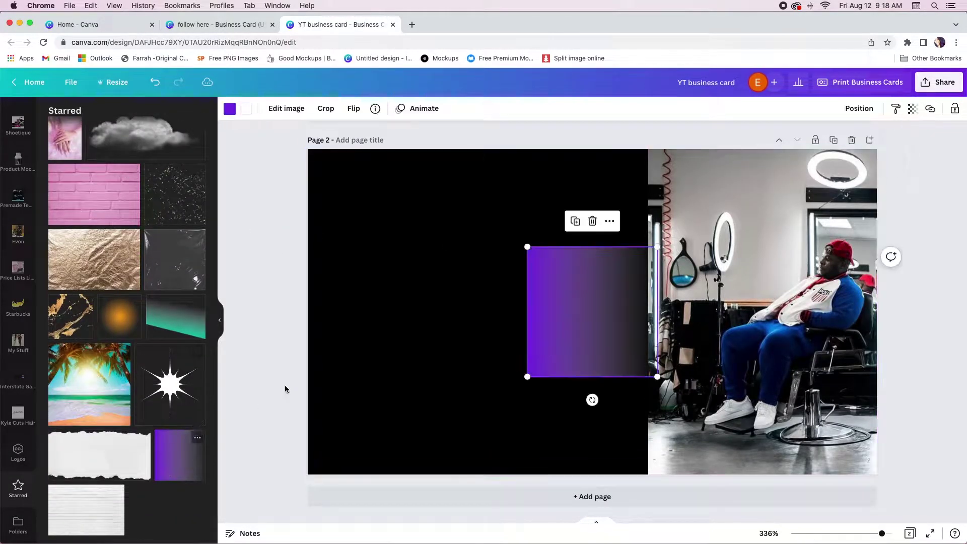
{"action": "left_click_drag", "start_coordinate": [572, 300], "coordinate": [662, 198]}
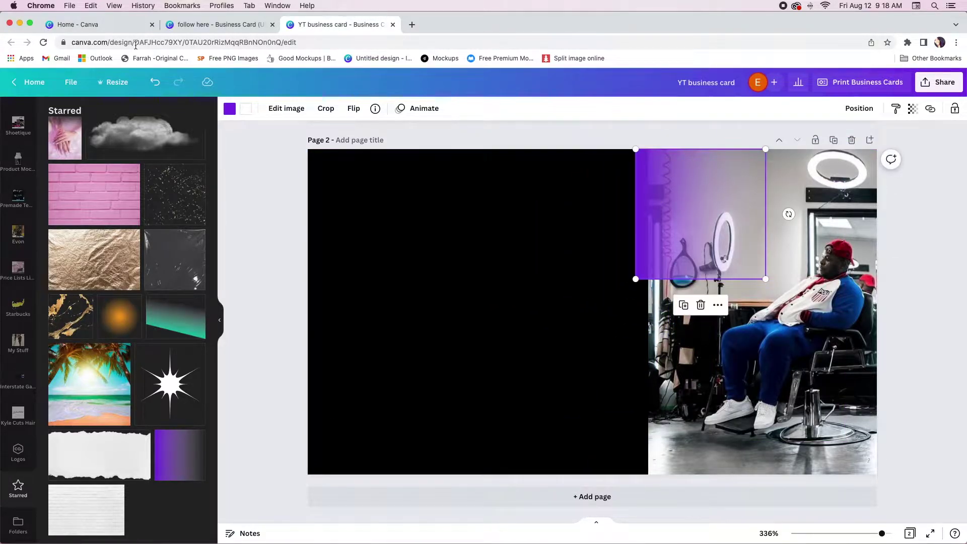
{"action": "left_click", "coordinate": [229, 110]}
{"action": "left_click", "coordinate": [137, 233]}
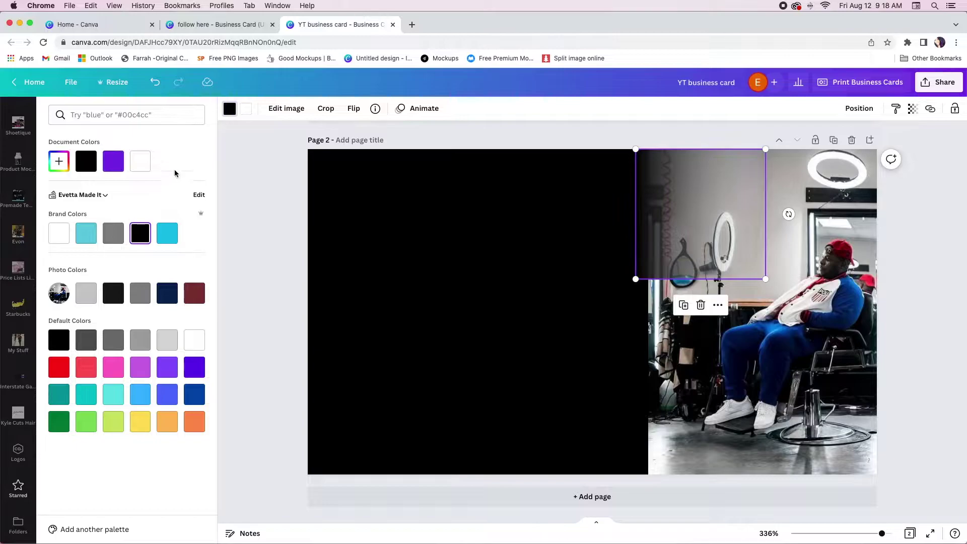
Enlarge the black gradient to the full page height and align it so the photo's left edge fades into the black background
{"action": "left_click_drag", "start_coordinate": [642, 258], "coordinate": [459, 484]}
{"action": "left_click_drag", "start_coordinate": [486, 298], "coordinate": [676, 280]}
{"action": "left_click", "coordinate": [486, 354]}
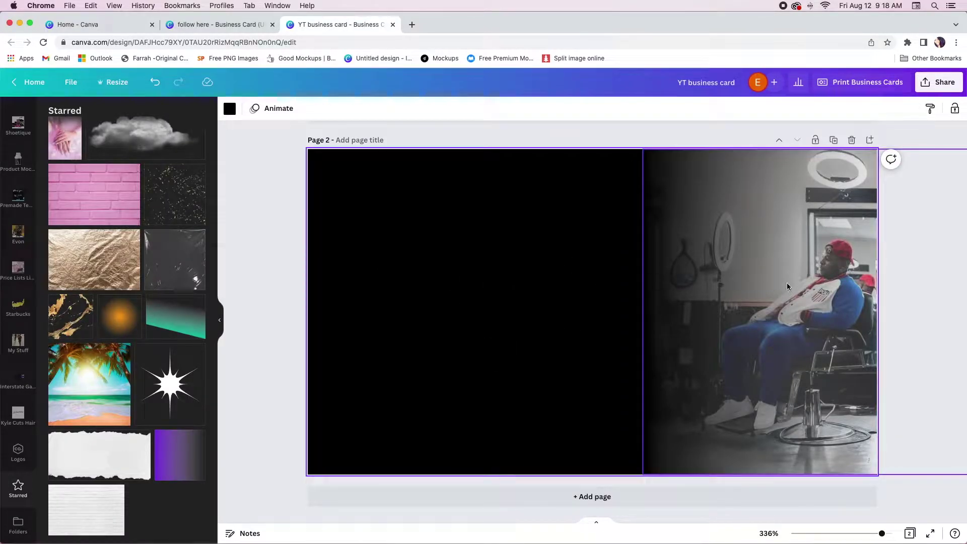
{"action": "left_click_drag", "start_coordinate": [654, 293], "coordinate": [660, 291]}
{"action": "left_click", "coordinate": [525, 290]}
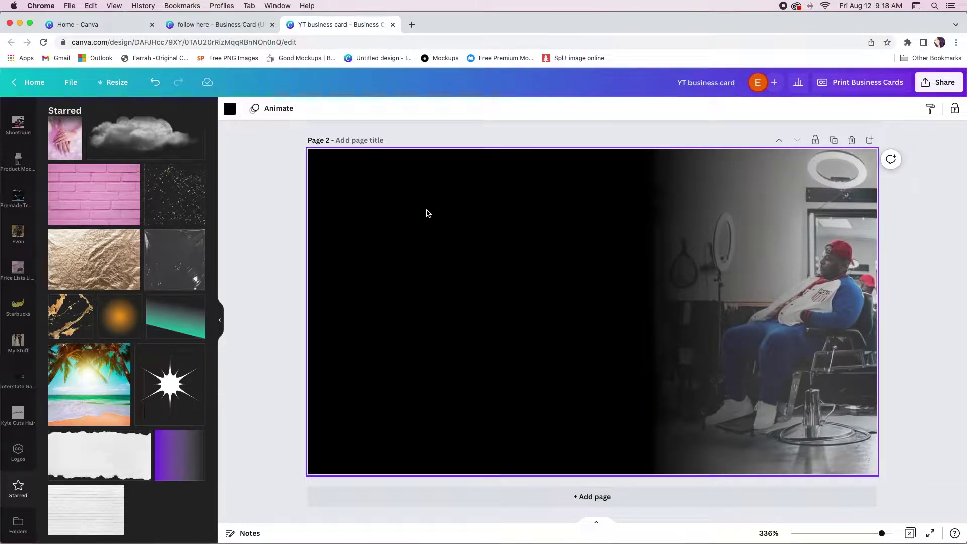
Open the Elements library
{"action": "scroll", "coordinate": [22, 242], "scroll_direction": "down", "scroll_amount": 2}
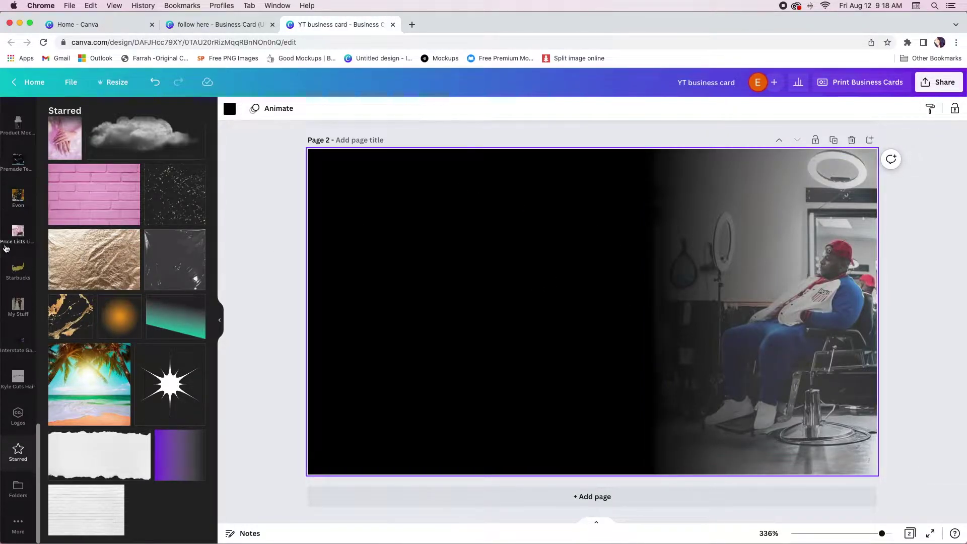
{"action": "scroll", "coordinate": [25, 202], "scroll_direction": "up", "scroll_amount": 10}
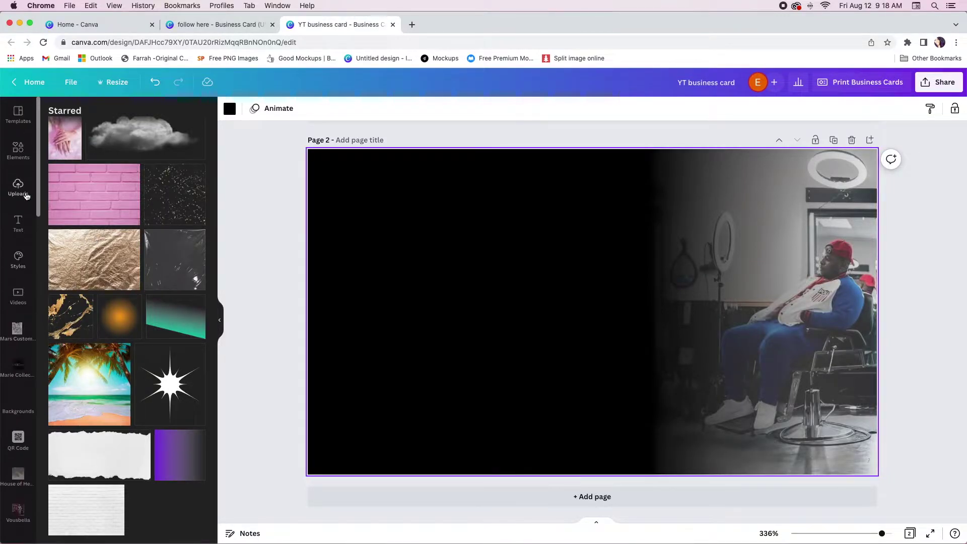
{"action": "left_click", "coordinate": [24, 157]}
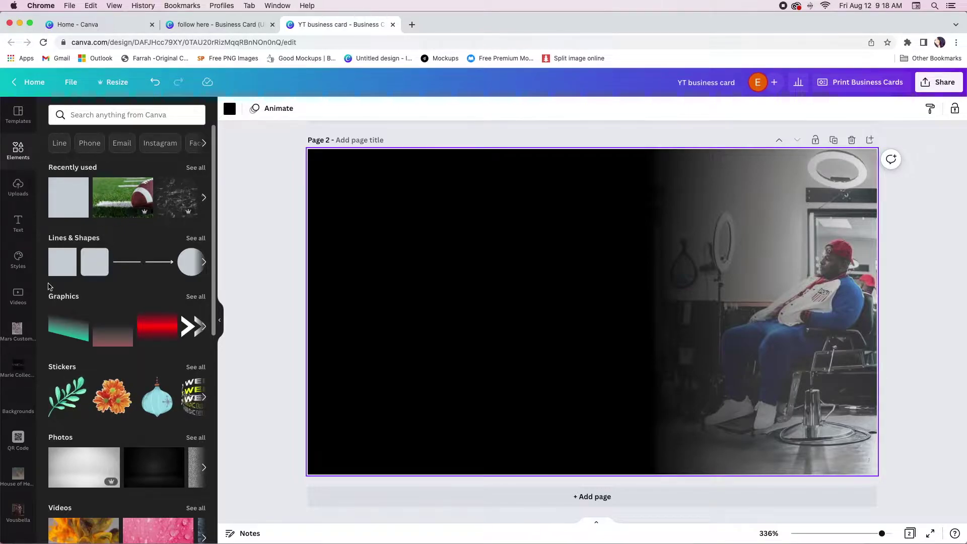
{"action": "left_click", "coordinate": [76, 114]}
{"action": "type", "text": "ihpone"}
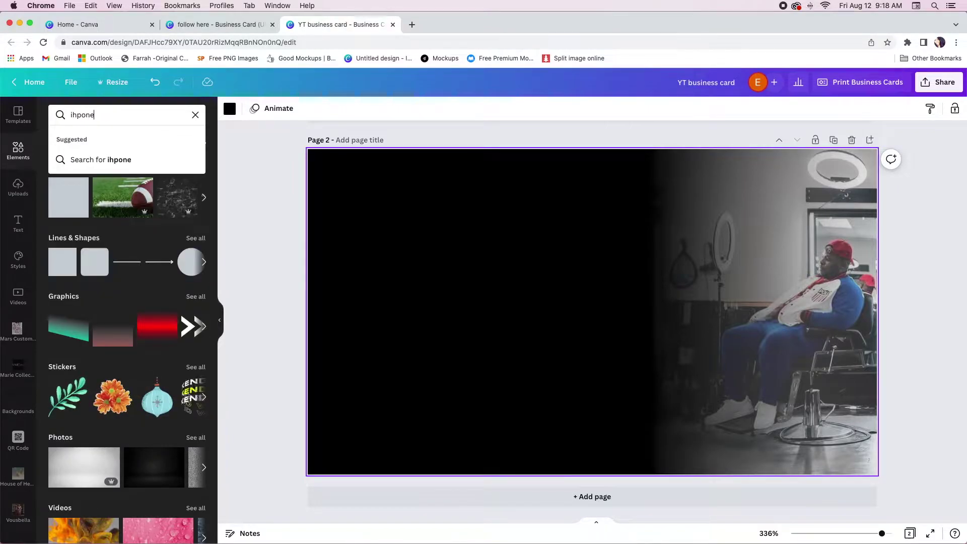
{"action": "key", "text": "Return"}
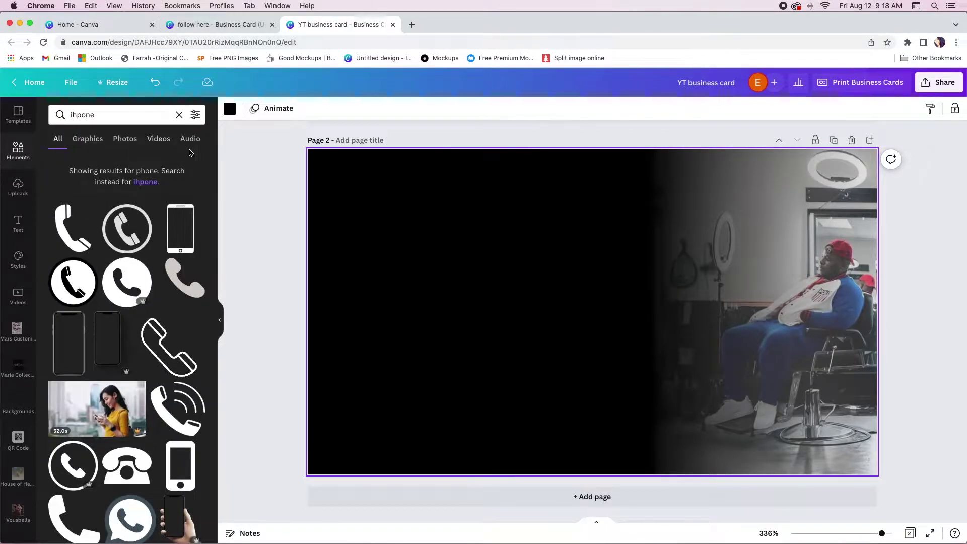
{"action": "scroll", "coordinate": [112, 217], "scroll_direction": "down", "scroll_amount": 5}
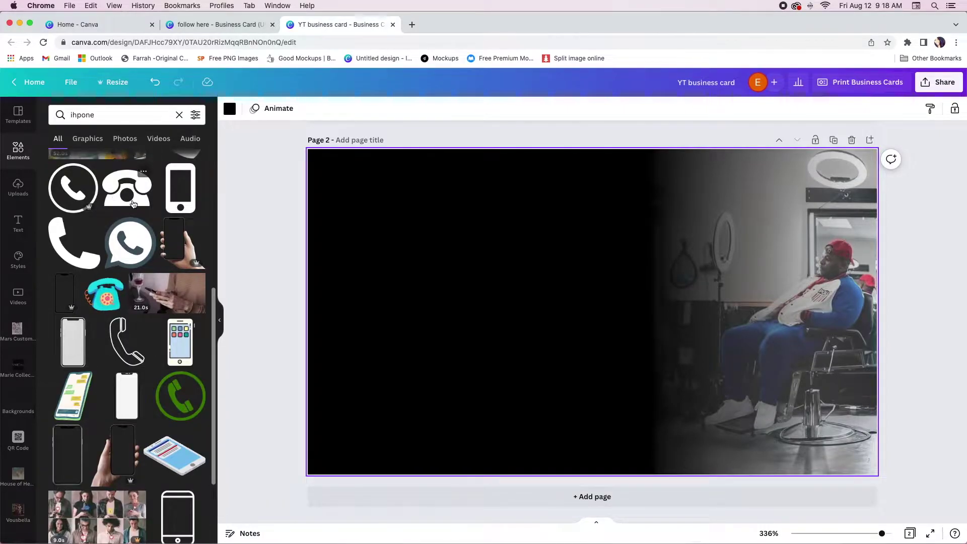
Search the elements for "iphone"
{"action": "left_click_drag", "start_coordinate": [98, 116], "coordinate": [73, 115]}
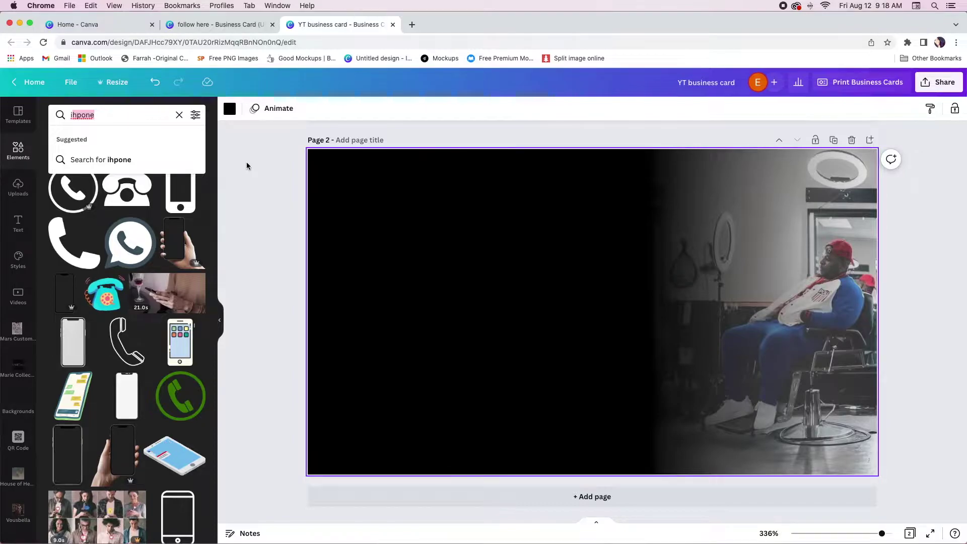
{"action": "type", "text": "iphon"}
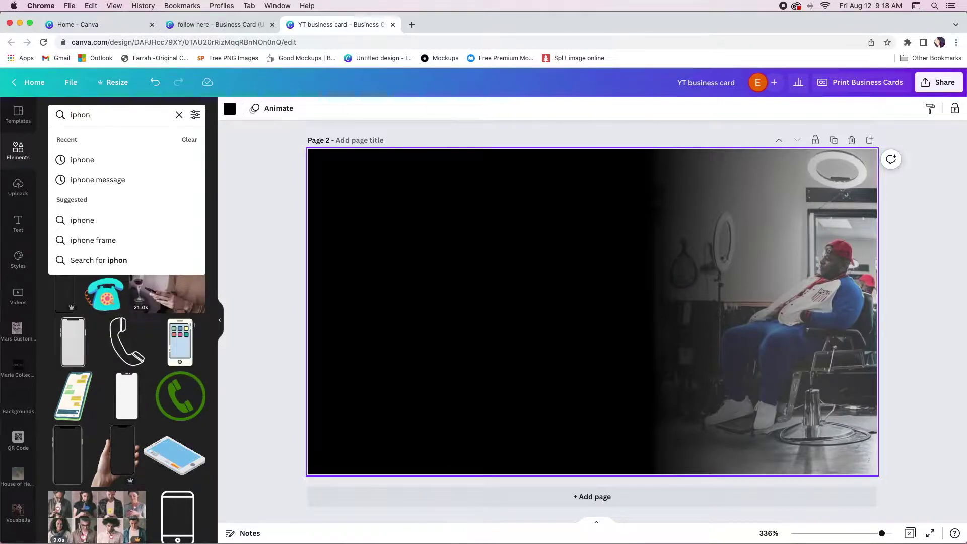
{"action": "type", "text": "e"}
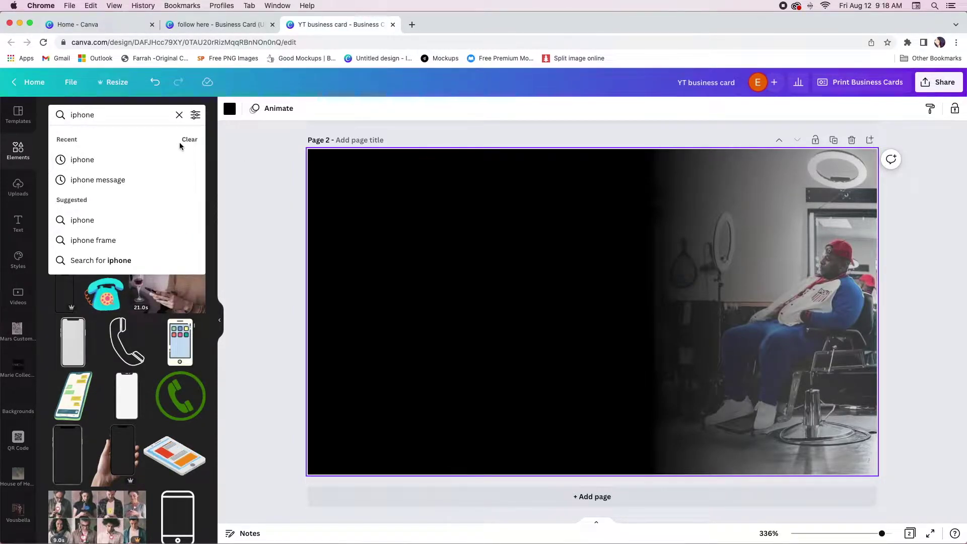
{"action": "left_click", "coordinate": [123, 160]}
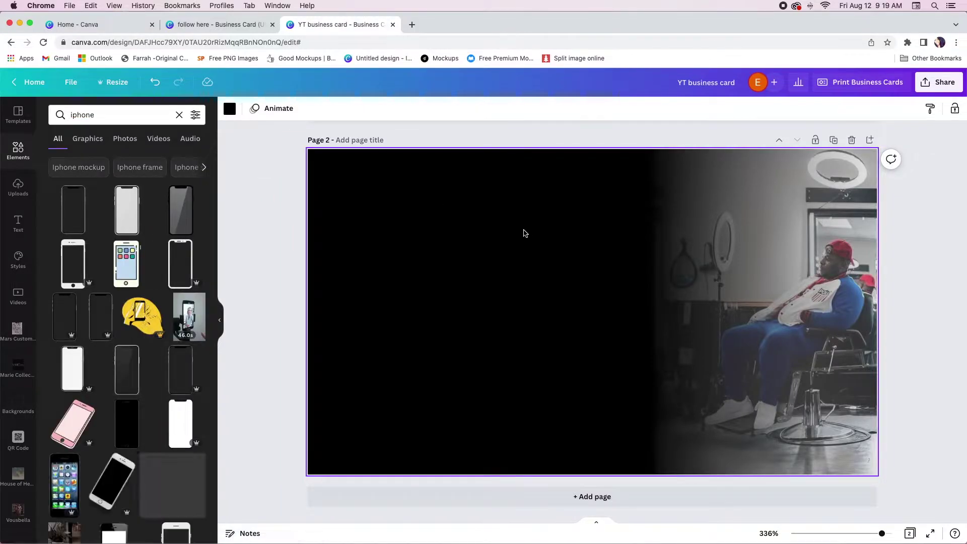
Add the black iPhone graphic with the home button to page 2, enlarged to nearly the full page height beside the faded photo
{"action": "left_click", "coordinate": [127, 423]}
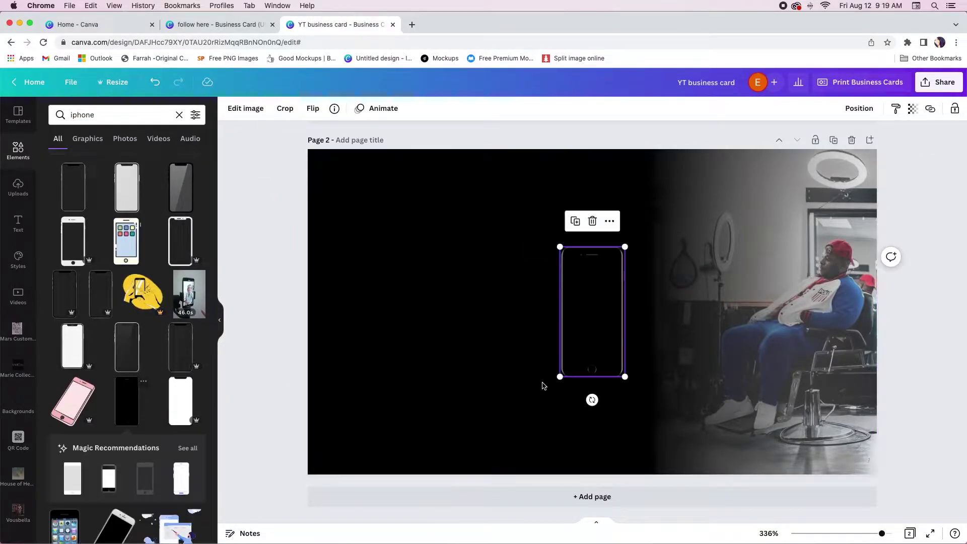
{"action": "left_click_drag", "start_coordinate": [562, 375], "coordinate": [511, 474]}
{"action": "left_click_drag", "start_coordinate": [516, 245], "coordinate": [406, 165]}
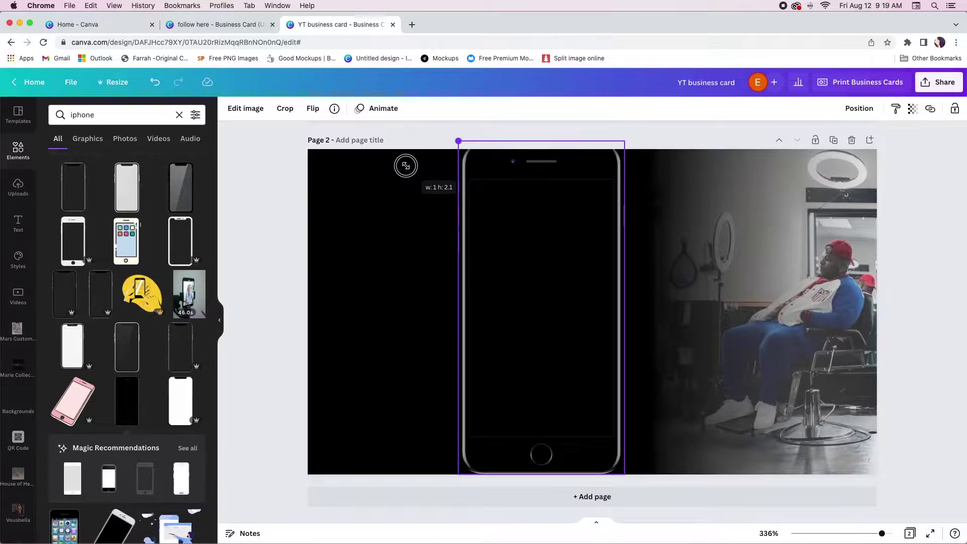
{"action": "left_click_drag", "start_coordinate": [409, 167], "coordinate": [424, 177]}
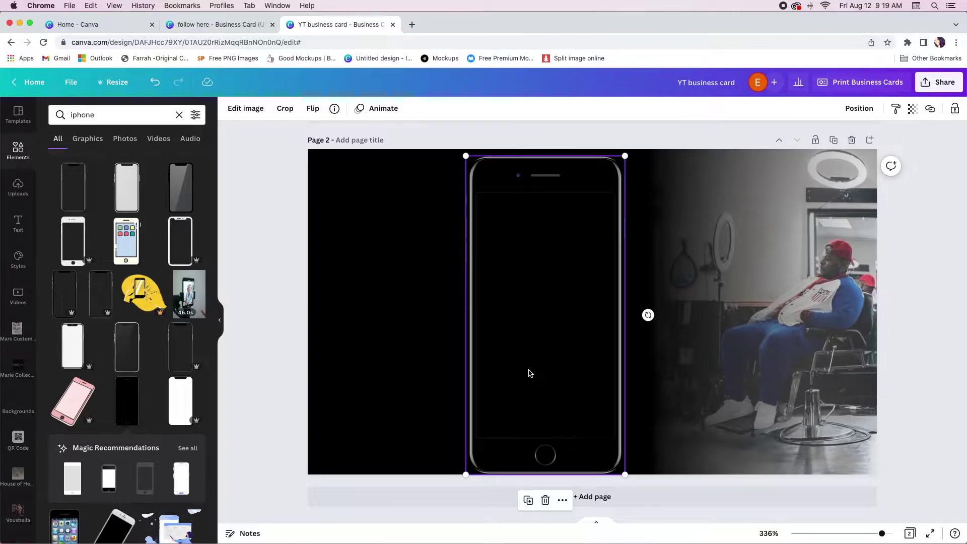
Replace the phone graphic with the rounded full-screen black iPhone frame, enlarged to nearly the full page height and centred on page 2
{"action": "key", "text": "Delete"}
{"action": "left_click", "coordinate": [186, 341]}
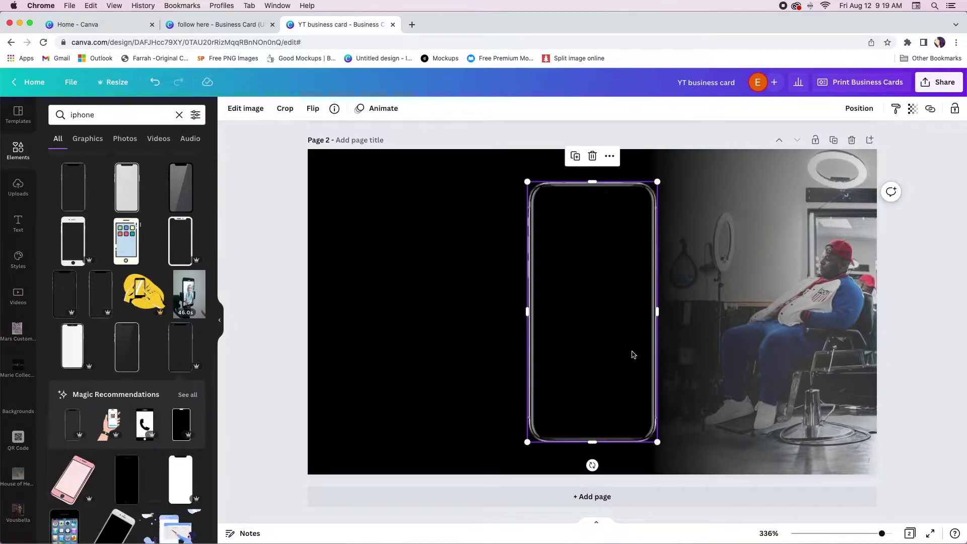
{"action": "left_click_drag", "start_coordinate": [658, 441], "coordinate": [685, 464]}
{"action": "left_click_drag", "start_coordinate": [527, 182], "coordinate": [498, 166]}
{"action": "left_click_drag", "start_coordinate": [605, 294], "coordinate": [608, 294]}
Add the Instagram profile screenshot from the Kyle Cuts Hair folder and enlarge it to fit inside the phone frame
{"action": "scroll", "coordinate": [20, 322], "scroll_direction": "down", "scroll_amount": 10}
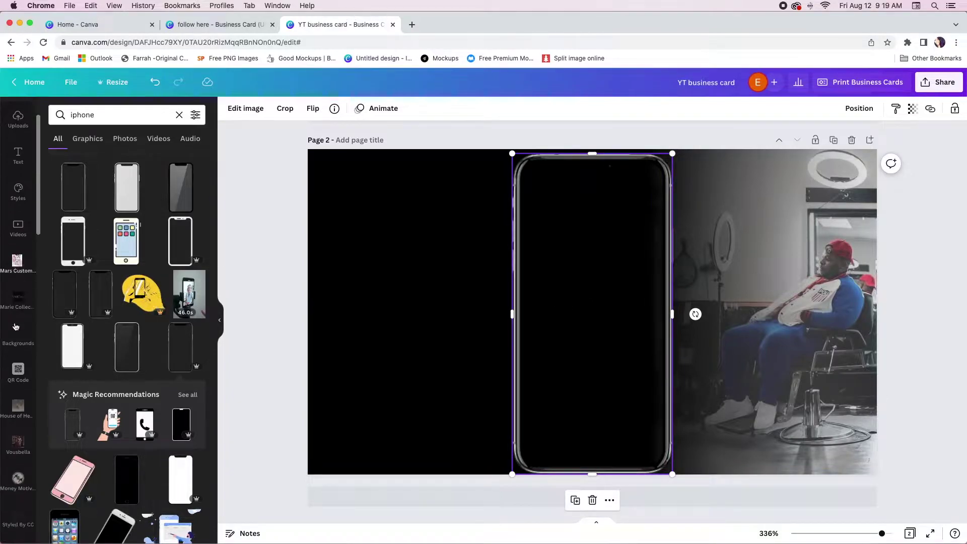
{"action": "scroll", "coordinate": [21, 338], "scroll_direction": "down", "scroll_amount": 3}
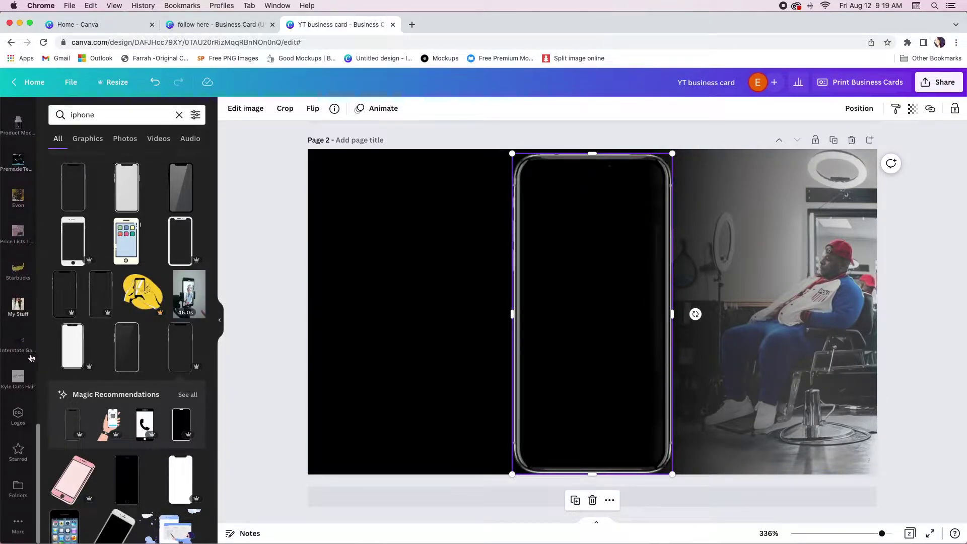
{"action": "left_click", "coordinate": [28, 385]}
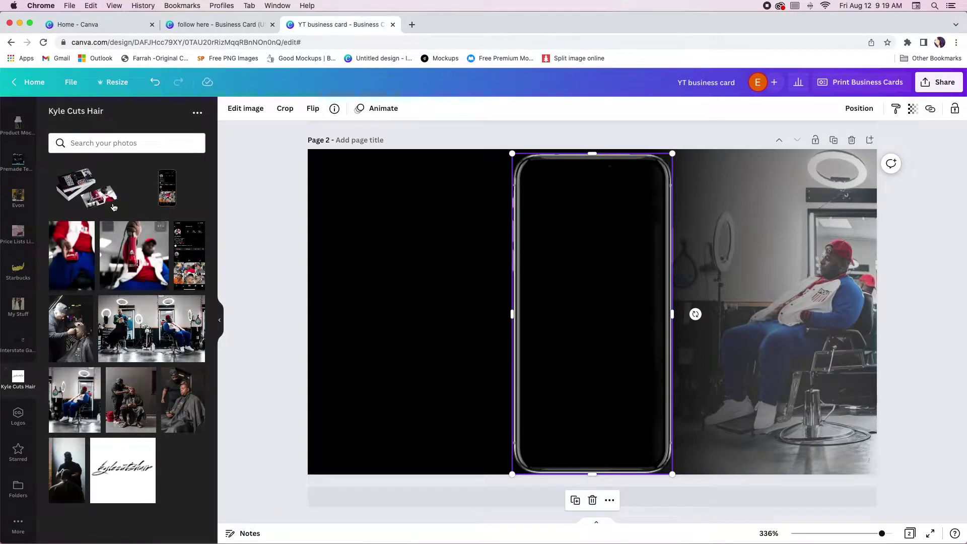
{"action": "left_click_drag", "start_coordinate": [198, 229], "coordinate": [579, 246]}
{"action": "left_click_drag", "start_coordinate": [630, 407], "coordinate": [667, 458]}
{"action": "left_click_drag", "start_coordinate": [600, 344], "coordinate": [605, 348]}
Try sending the profile screenshot to the back, check how the layers overlap, and undo the reordering
{"action": "right_click", "coordinate": [592, 298]}
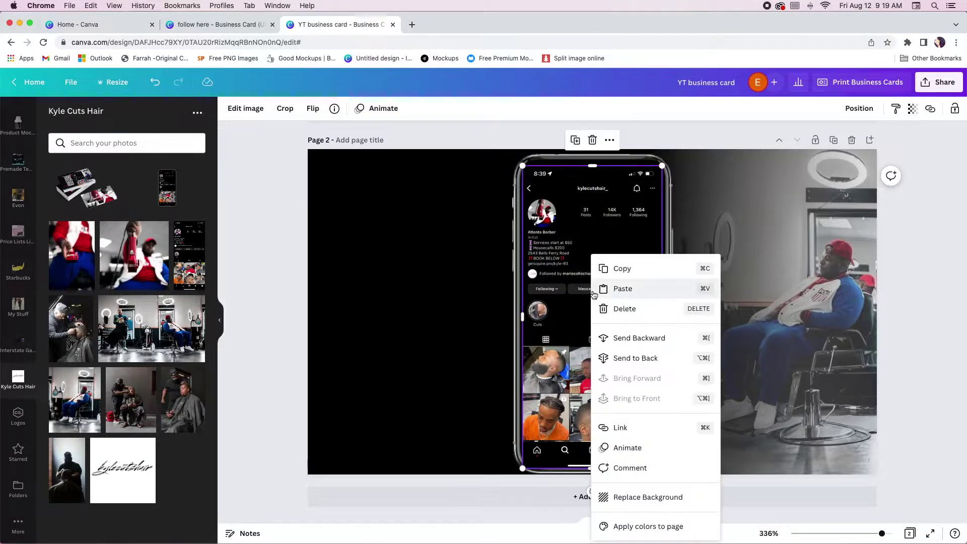
{"action": "left_click", "coordinate": [656, 361]}
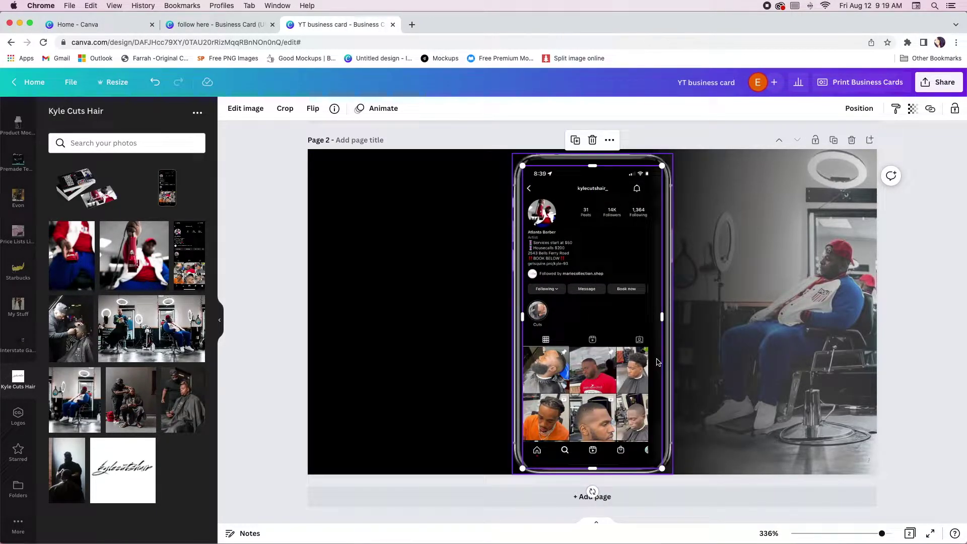
{"action": "left_click", "coordinate": [438, 340]}
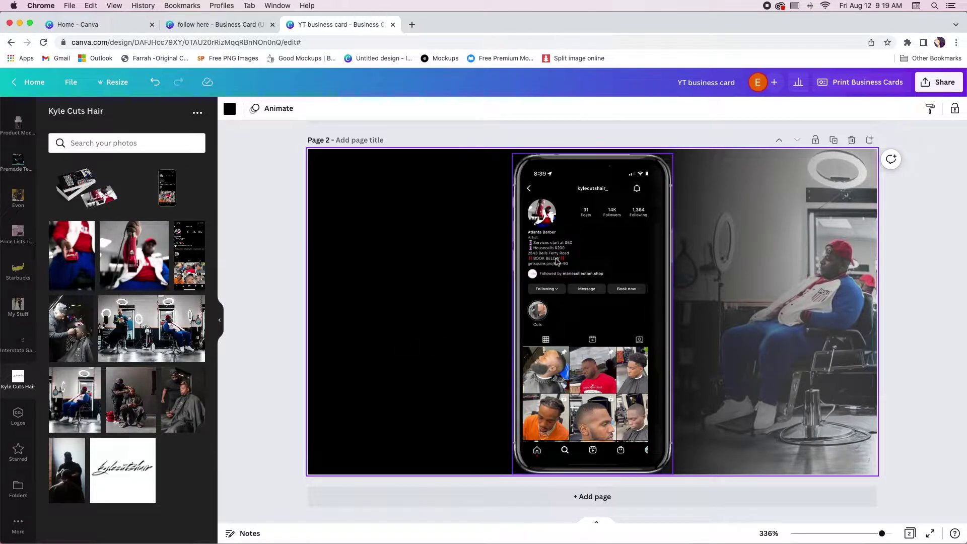
{"action": "left_click", "coordinate": [679, 307]}
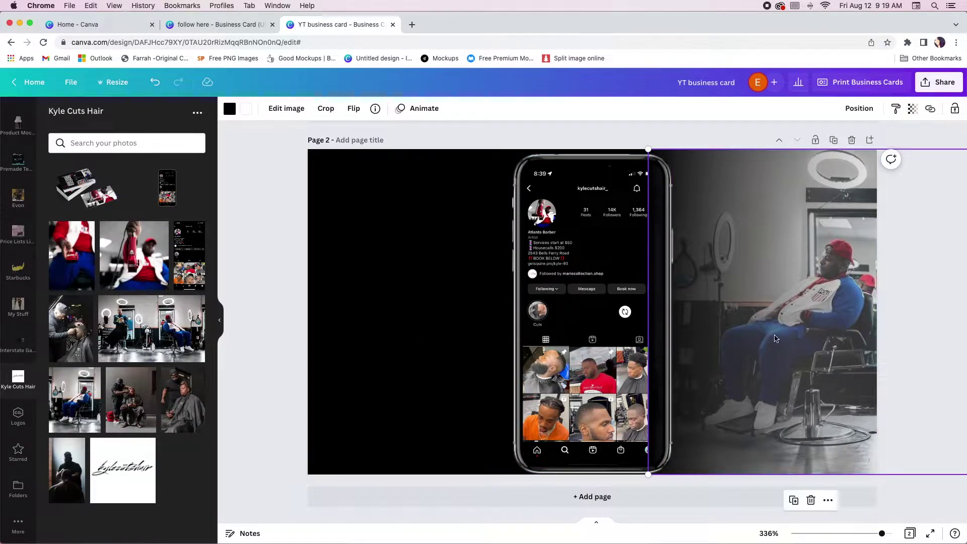
{"action": "left_click", "coordinate": [442, 347]}
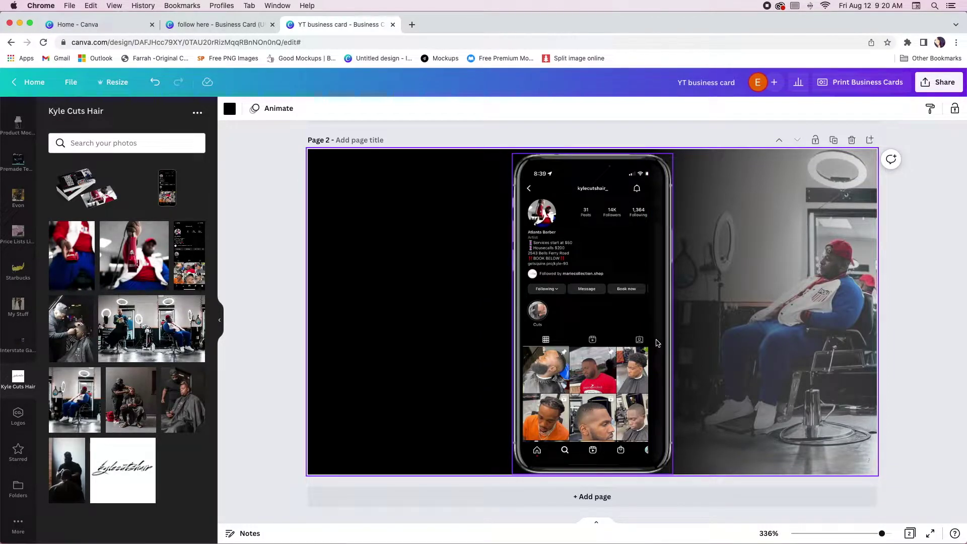
{"action": "left_click", "coordinate": [619, 342]}
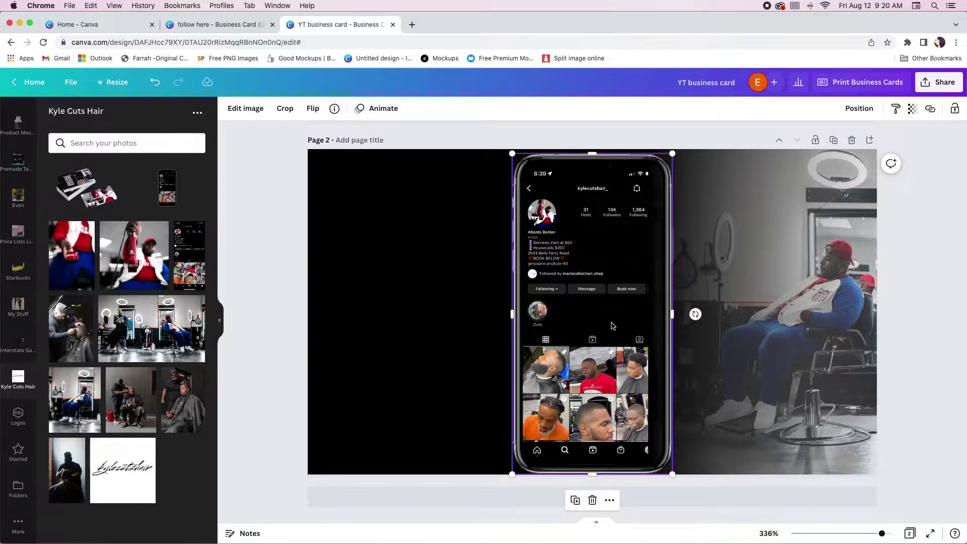
{"action": "key", "text": "super+z"}
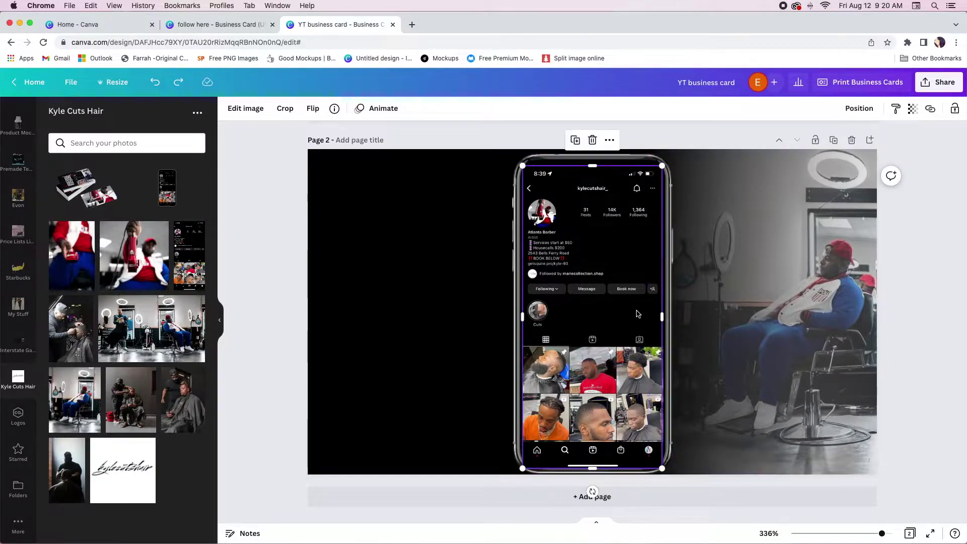
Widen the profile screenshot slightly on both sides to fill the phone screen and shift its crop to show the image's top
{"action": "left_click_drag", "start_coordinate": [662, 316], "coordinate": [665, 316]}
{"action": "left_click_drag", "start_coordinate": [522, 316], "coordinate": [519, 317]}
{"action": "double_click", "coordinate": [575, 287]}
{"action": "left_click_drag", "start_coordinate": [576, 287], "coordinate": [579, 293]}
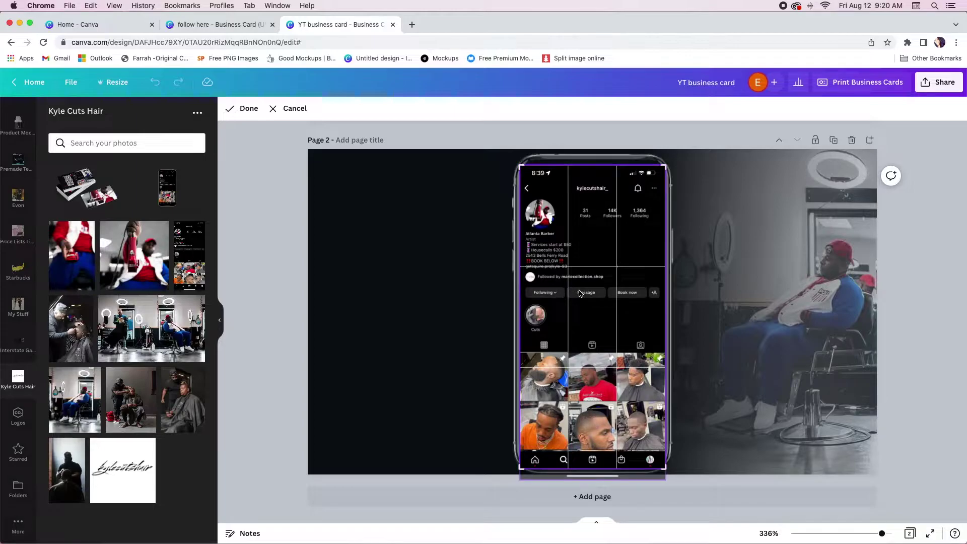
{"action": "left_click", "coordinate": [248, 108]}
{"action": "left_click", "coordinate": [259, 250]}
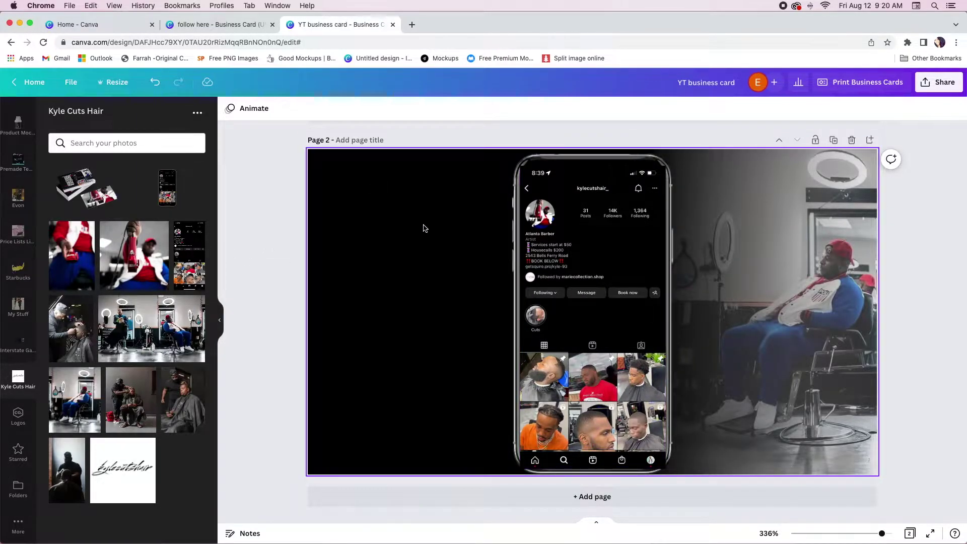
Send the profile screenshot to the back so it sits behind the phone frame
{"action": "right_click", "coordinate": [655, 222]}
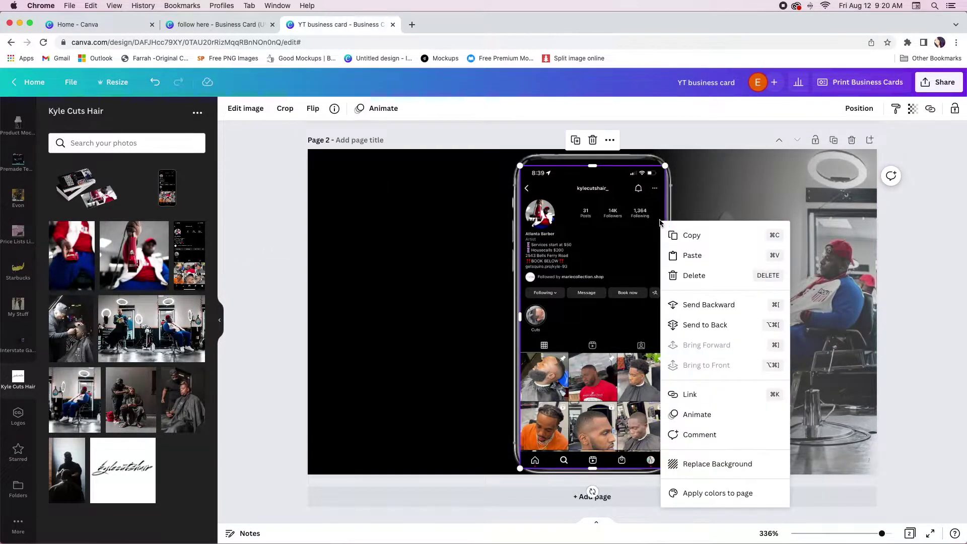
{"action": "left_click", "coordinate": [710, 326]}
{"action": "left_click", "coordinate": [427, 319]}
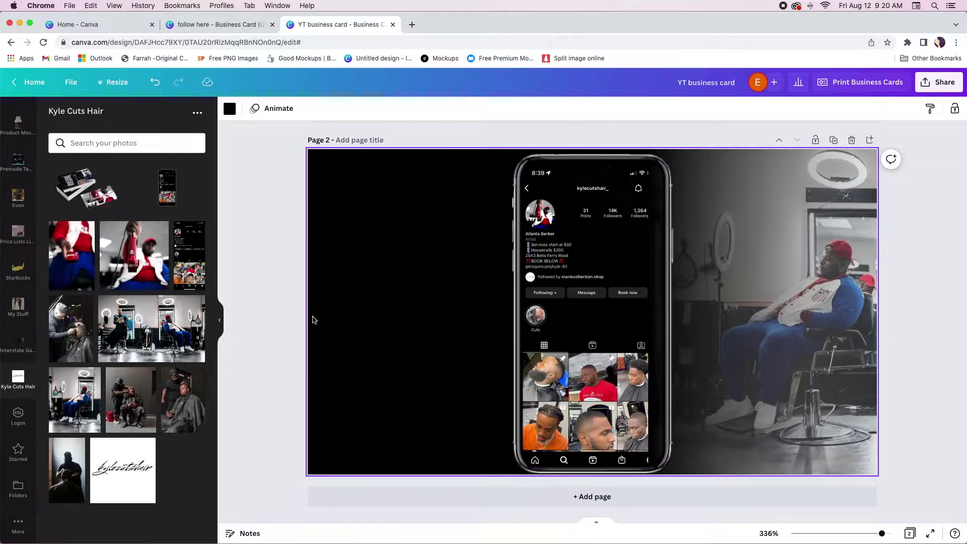
Select the phone frame and screenshot together and move them onto the black area, clear of the gradient
{"action": "left_click", "coordinate": [471, 308]}
{"action": "left_click", "coordinate": [562, 327]}
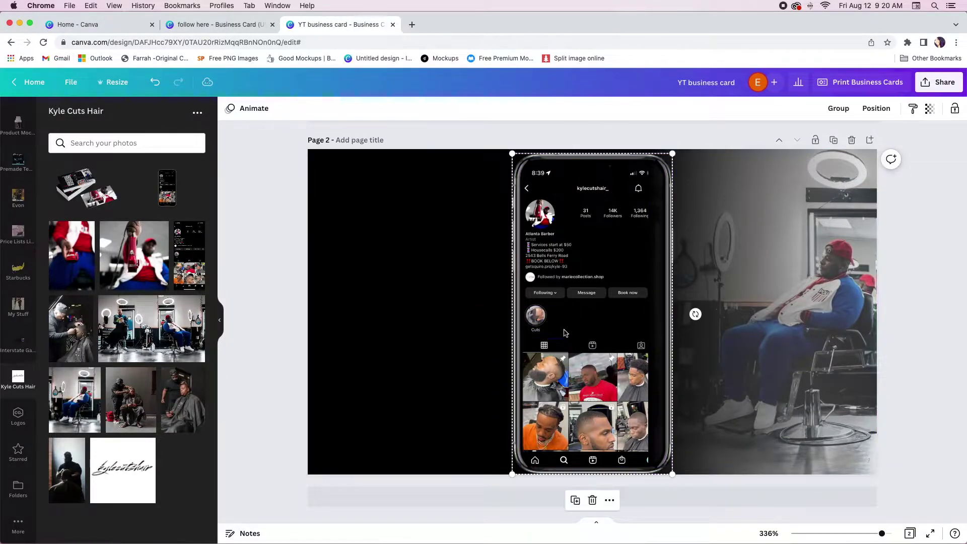
{"action": "left_click_drag", "start_coordinate": [561, 328], "coordinate": [430, 328]}
{"action": "left_click", "coordinate": [624, 329]}
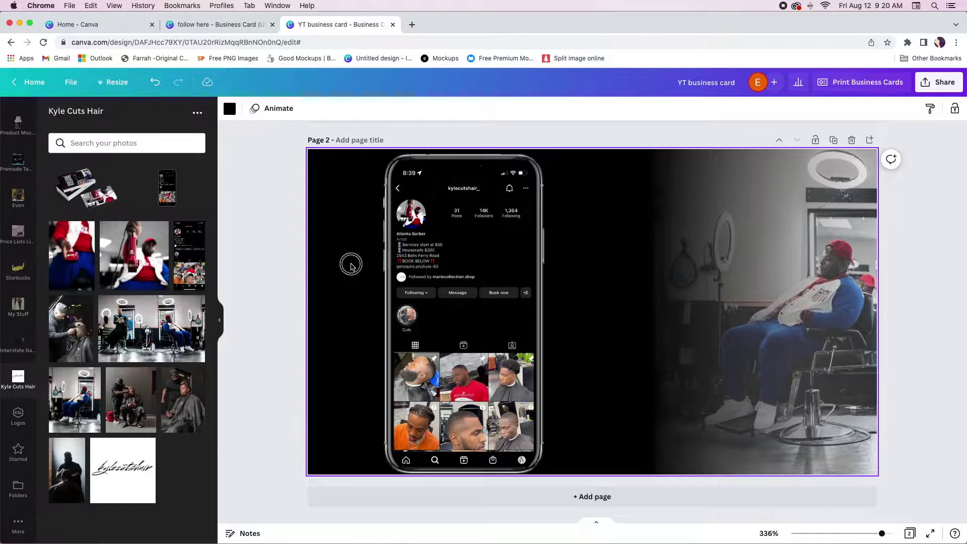
Group the phone frame with its screenshot and move the group over the edge of the faded photo
{"action": "left_click", "coordinate": [477, 349]}
{"action": "left_click", "coordinate": [839, 108]}
{"action": "left_click", "coordinate": [449, 322]}
{"action": "left_click_drag", "start_coordinate": [450, 323], "coordinate": [674, 316]}
{"action": "left_click", "coordinate": [593, 343]}
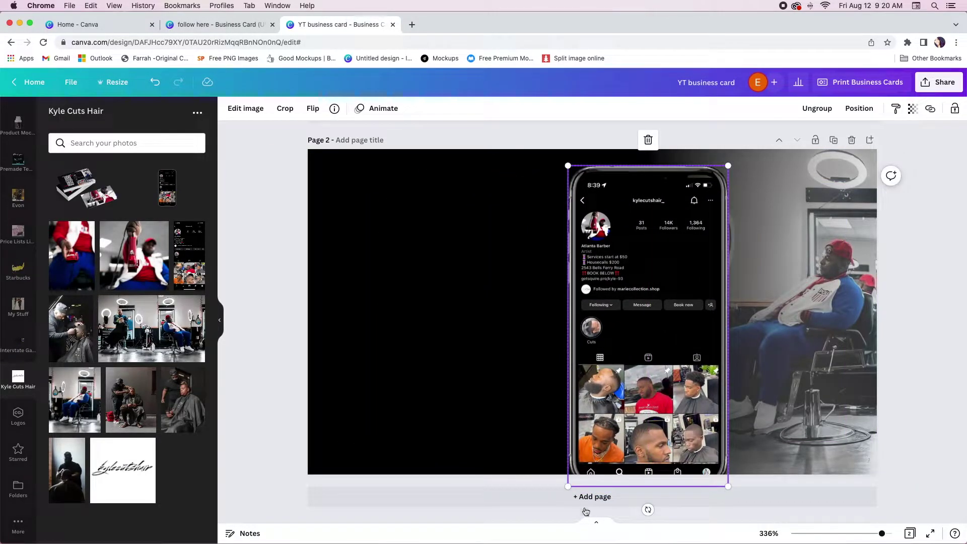
Enlarge the phone mockup and centre it horizontally so its lower part runs off the bottom edge of the page
{"action": "left_click_drag", "start_coordinate": [568, 484], "coordinate": [465, 542]}
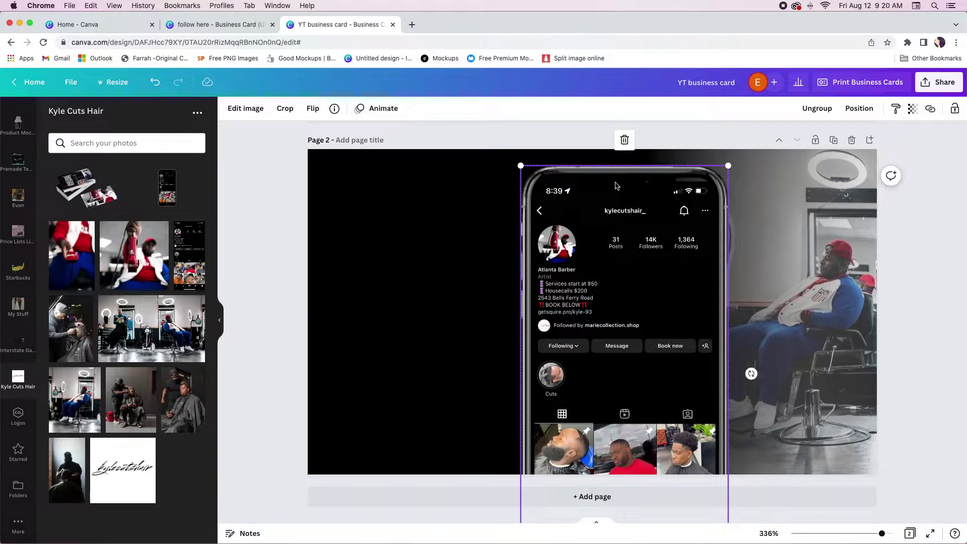
{"action": "left_click_drag", "start_coordinate": [524, 166], "coordinate": [486, 160]}
{"action": "left_click_drag", "start_coordinate": [632, 190], "coordinate": [612, 215]}
{"action": "left_click", "coordinate": [920, 258]}
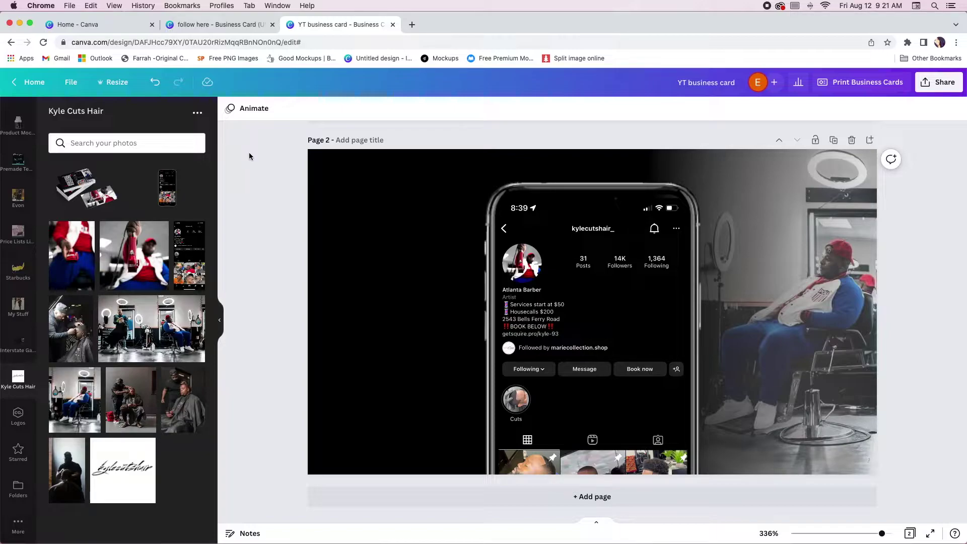
Show the rulers and add guides about 0.2 in inside the top, bottom and left edges of page 2
{"action": "left_click", "coordinate": [74, 83]}
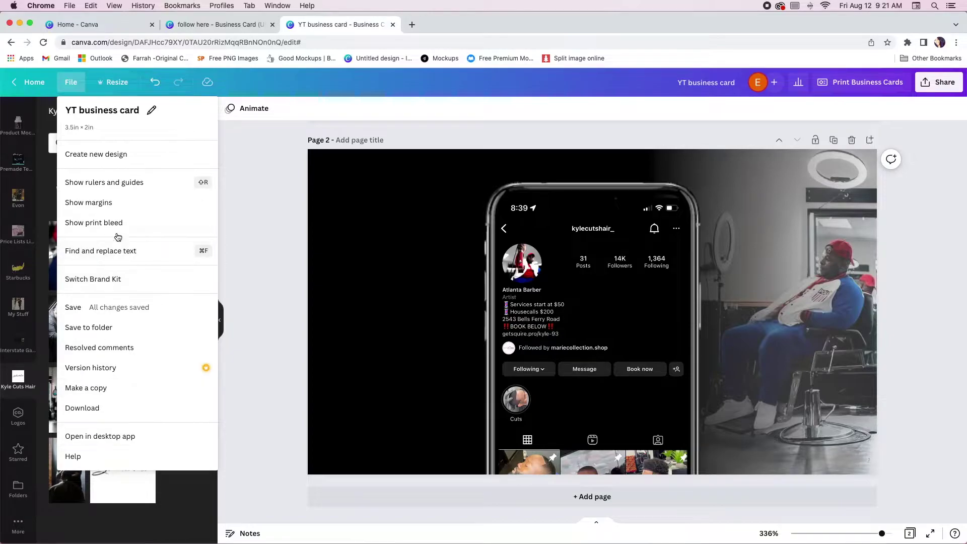
{"action": "left_click", "coordinate": [114, 186]}
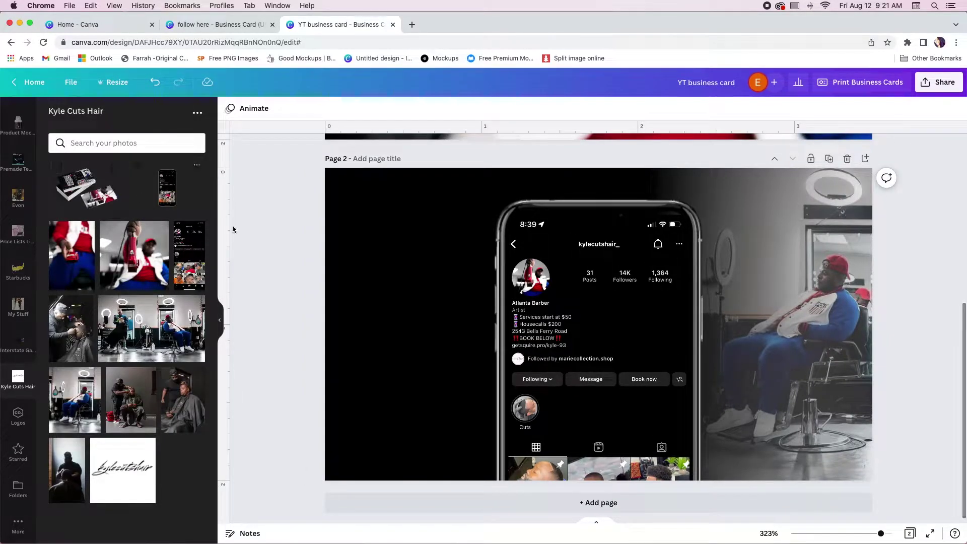
{"action": "left_click", "coordinate": [222, 323]}
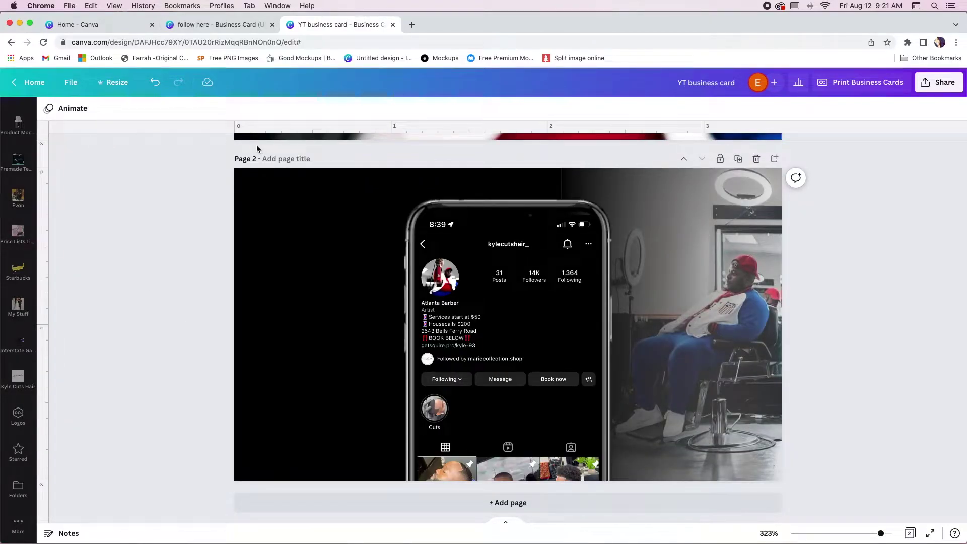
{"action": "left_click_drag", "start_coordinate": [484, 130], "coordinate": [485, 199]}
{"action": "left_click_drag", "start_coordinate": [438, 130], "coordinate": [442, 460]}
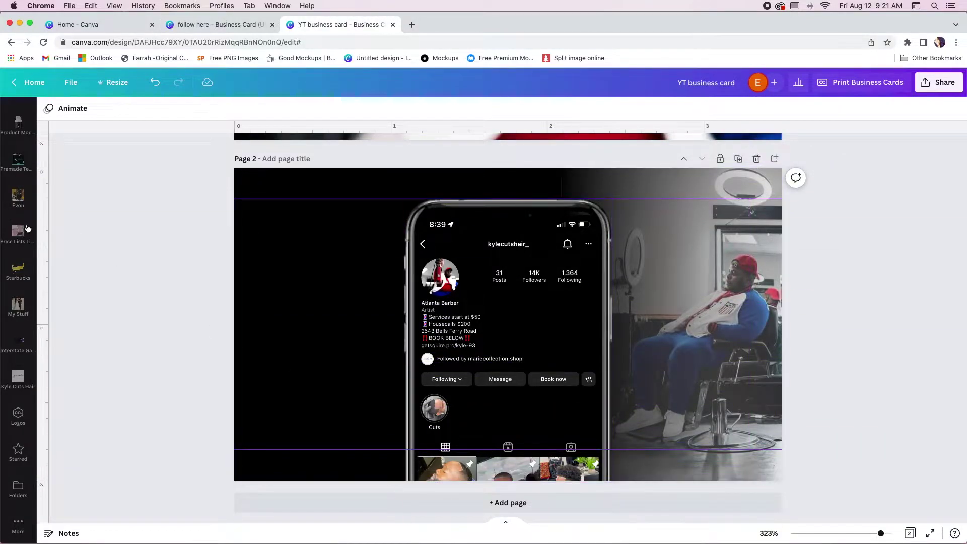
{"action": "left_click_drag", "start_coordinate": [43, 249], "coordinate": [269, 273]}
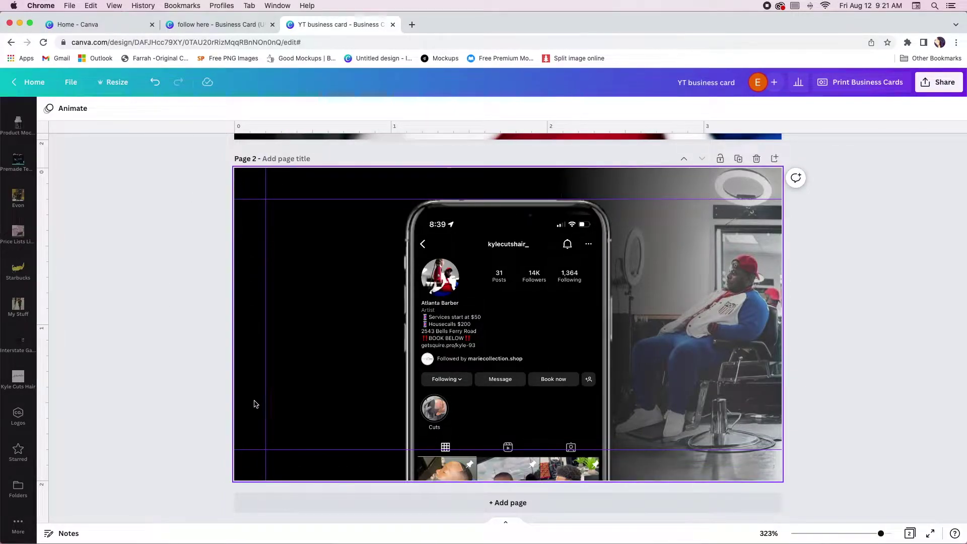
Move the phone mockup down slightly so its top edge sits just below the upper guide
{"action": "scroll", "coordinate": [257, 403], "scroll_direction": "down", "scroll_amount": 1}
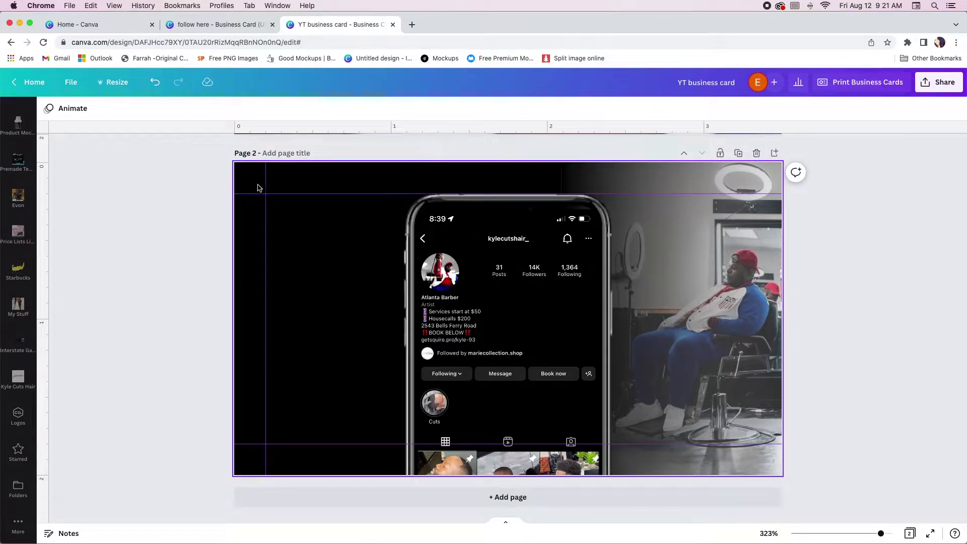
{"action": "left_click", "coordinate": [473, 207]}
{"action": "left_click_drag", "start_coordinate": [544, 212], "coordinate": [545, 217]}
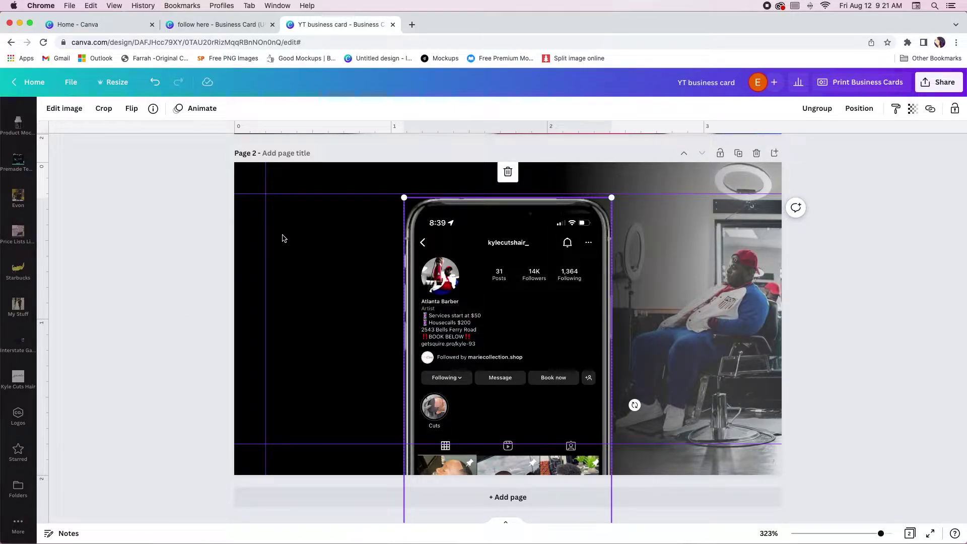
{"action": "scroll", "coordinate": [20, 190], "scroll_direction": "down", "scroll_amount": 10}
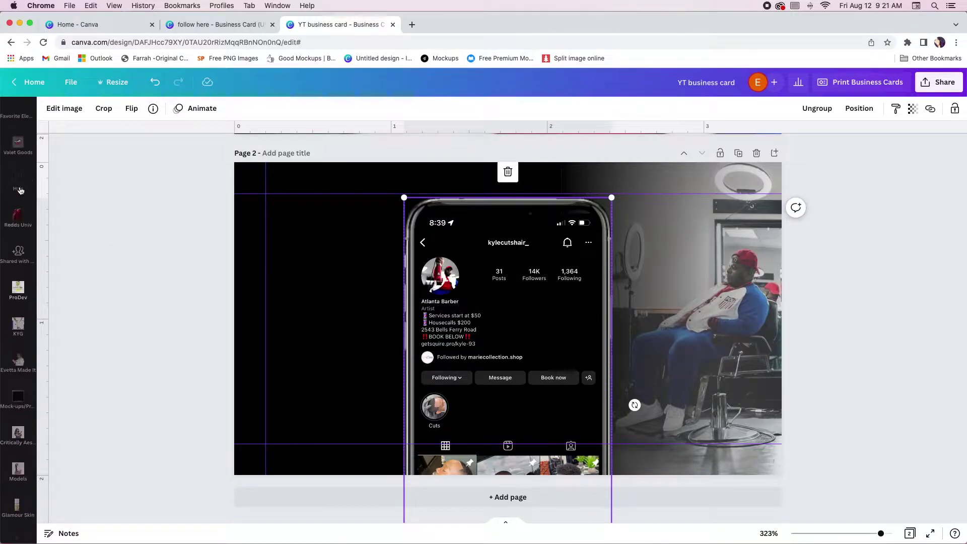
{"action": "scroll", "coordinate": [20, 190], "scroll_direction": "up", "scroll_amount": 10}
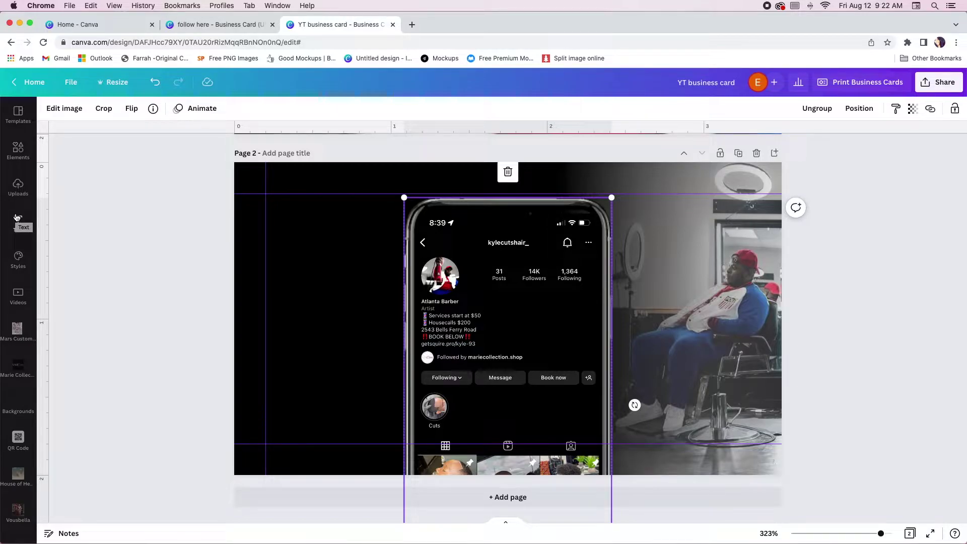
{"action": "scroll", "coordinate": [19, 217], "scroll_direction": "down", "scroll_amount": 5}
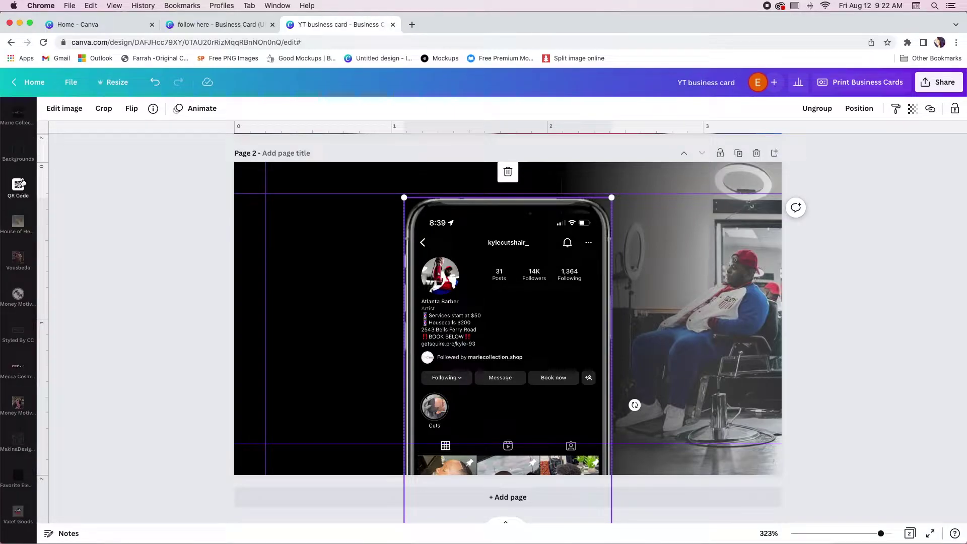
{"action": "left_click", "coordinate": [17, 188]}
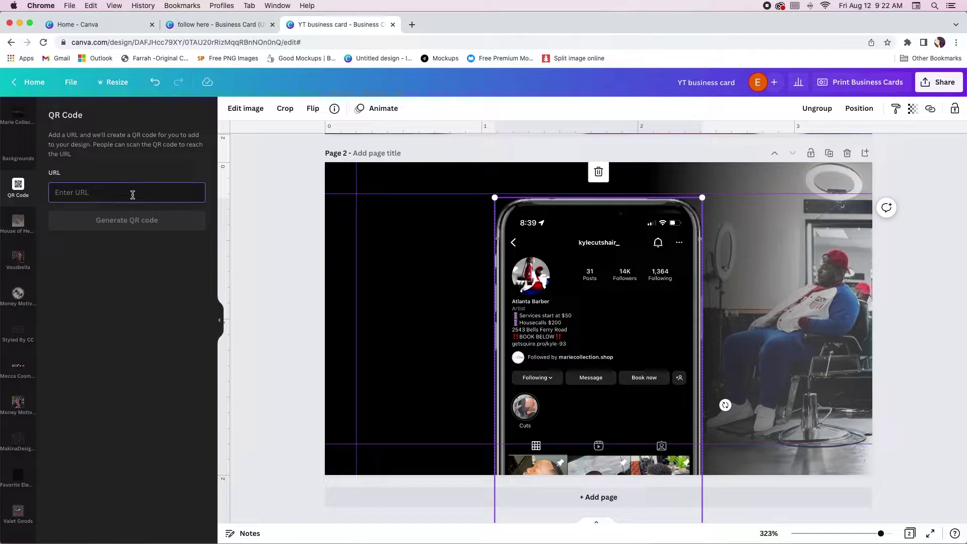
{"action": "type", "text": "www.instagram.com/kylecutshair_"}
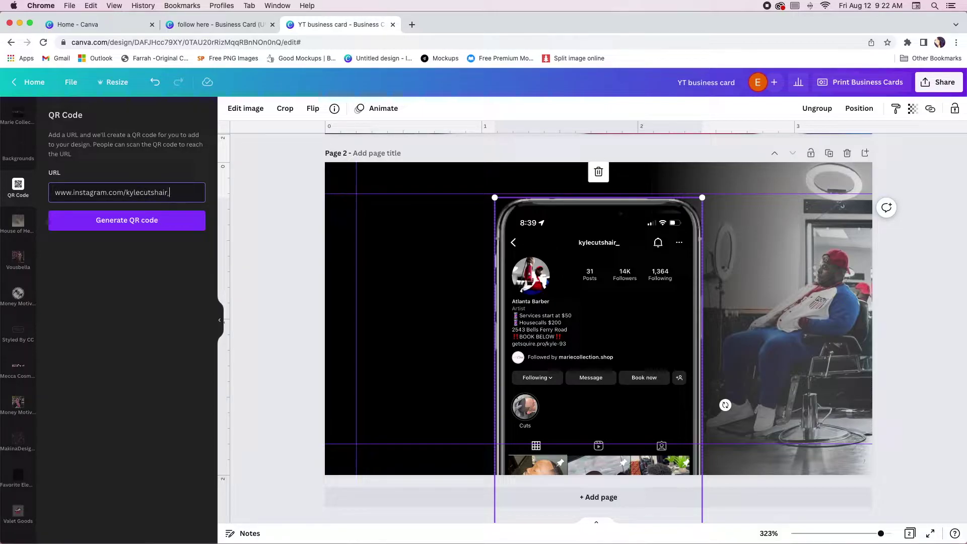
{"action": "left_click", "coordinate": [127, 220]}
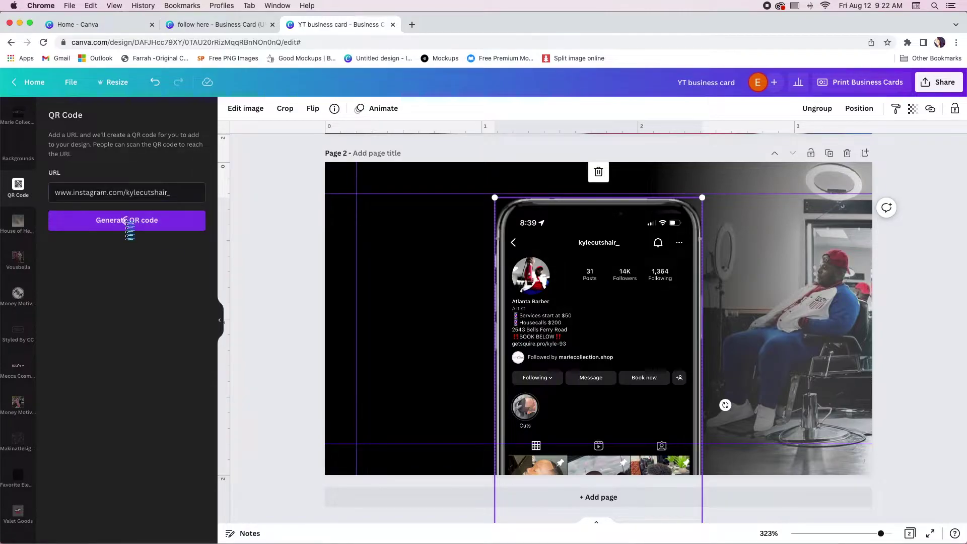
Shrink the QR code to about 0.65 in wide and place it on the black area midway between the vertical guide and the phone
{"action": "left_click_drag", "start_coordinate": [599, 300], "coordinate": [433, 271]}
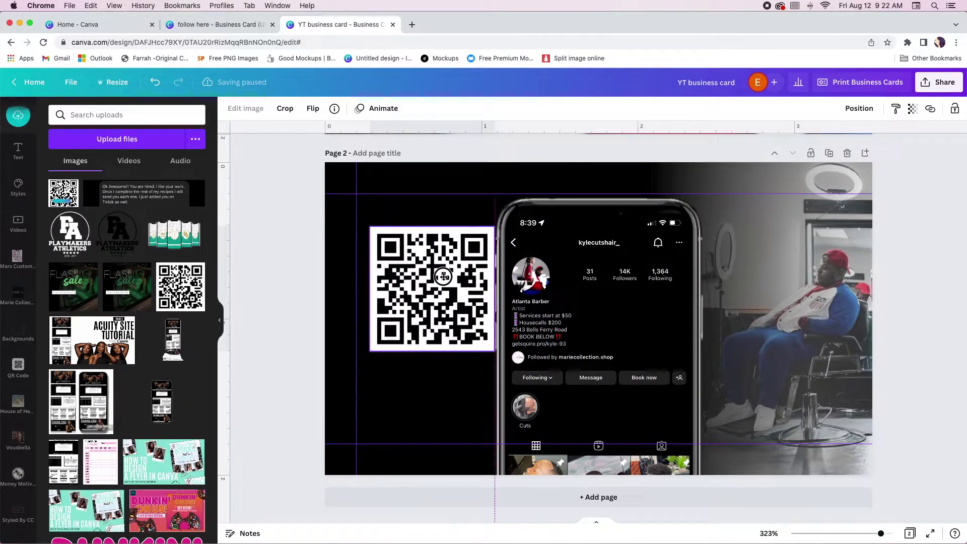
{"action": "left_click_drag", "start_coordinate": [496, 351], "coordinate": [476, 333]}
{"action": "mouse_move", "coordinate": [442, 297]}
{"action": "left_mouse_down"}
{"action": "mouse_move", "coordinate": [442, 276]}
{"action": "mouse_move", "coordinate": [448, 309]}
{"action": "mouse_move", "coordinate": [447, 295]}
{"action": "left_mouse_up"}
{"action": "left_click_drag", "start_coordinate": [478, 331], "coordinate": [472, 326]}
{"action": "left_click_drag", "start_coordinate": [434, 294], "coordinate": [435, 284]}
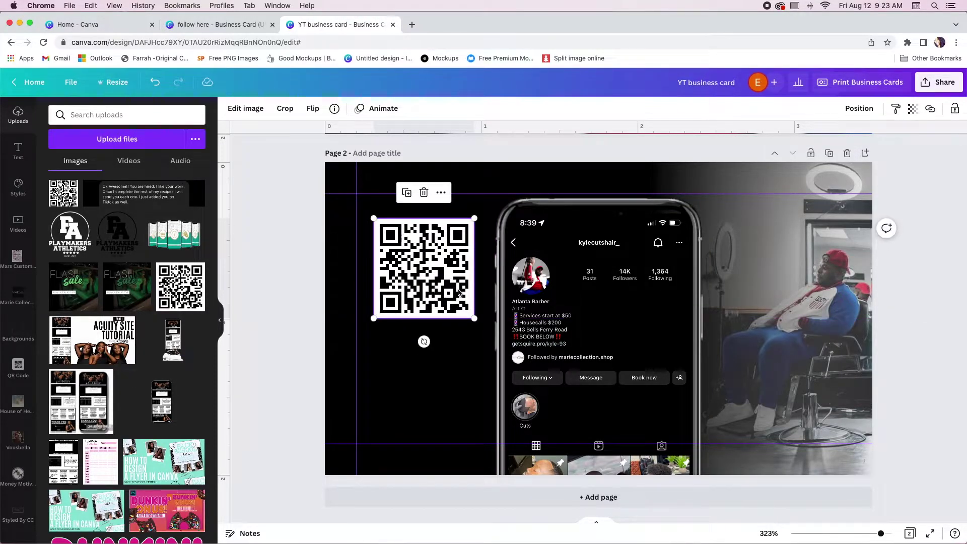
Duplicate the QR code directly below the original and raise the lower guide to the copy's bottom edge
{"action": "left_click", "coordinate": [407, 193]}
{"action": "left_click_drag", "start_coordinate": [448, 295], "coordinate": [429, 382]}
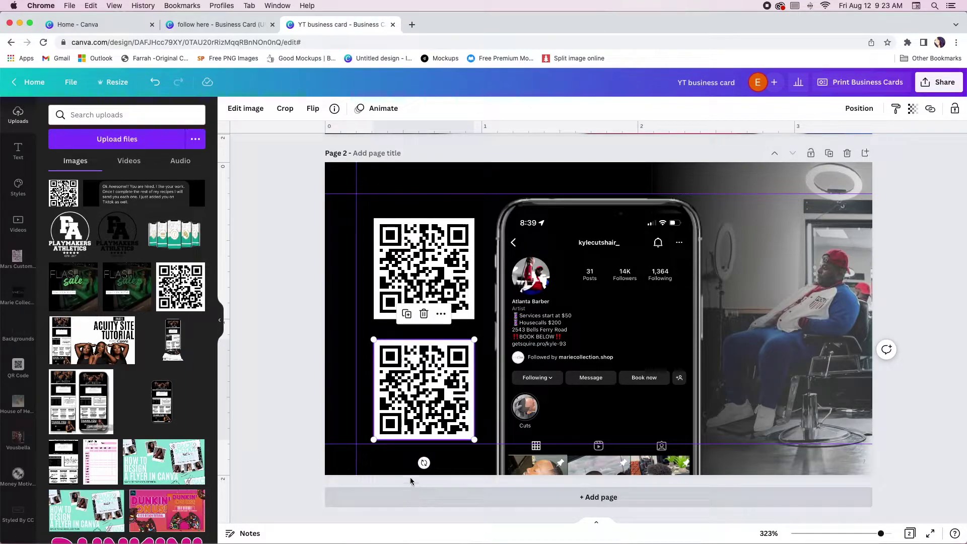
{"action": "left_click", "coordinate": [408, 277], "text": "shift"}
{"action": "left_click_drag", "start_coordinate": [471, 444], "coordinate": [472, 436]}
{"action": "left_click_drag", "start_coordinate": [472, 436], "coordinate": [472, 439]}
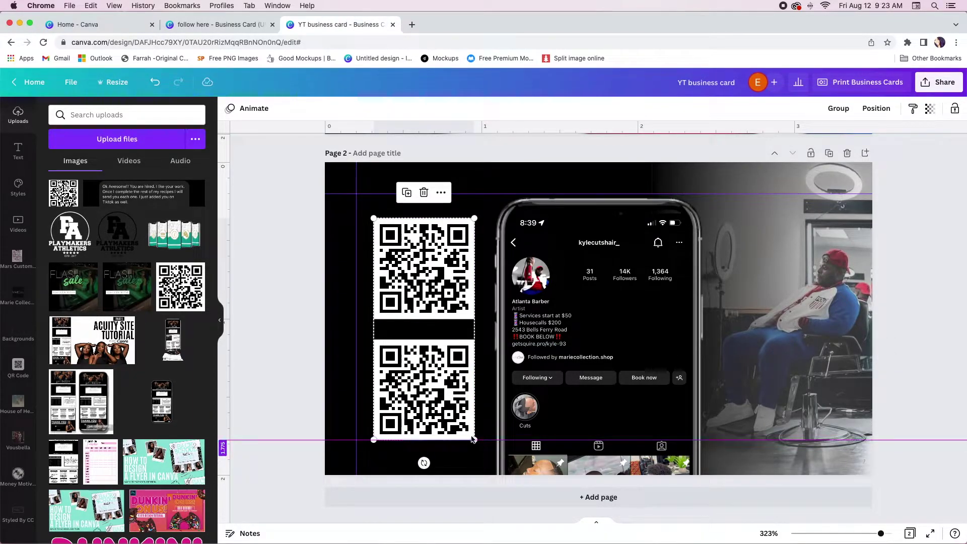
Shrink both QR codes together to about 0.6 in wide and move the pair up slightly
{"action": "left_click_drag", "start_coordinate": [474, 218], "coordinate": [472, 240]}
{"action": "left_click_drag", "start_coordinate": [438, 272], "coordinate": [440, 258]}
{"action": "left_click", "coordinate": [420, 222]}
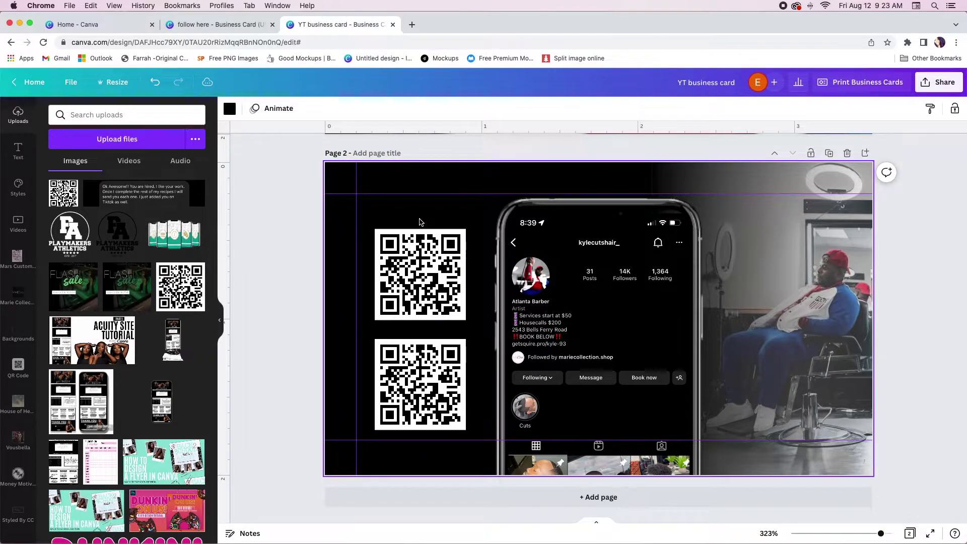
Add a heading to page 2 with the text "follow here"
{"action": "left_click", "coordinate": [18, 151]}
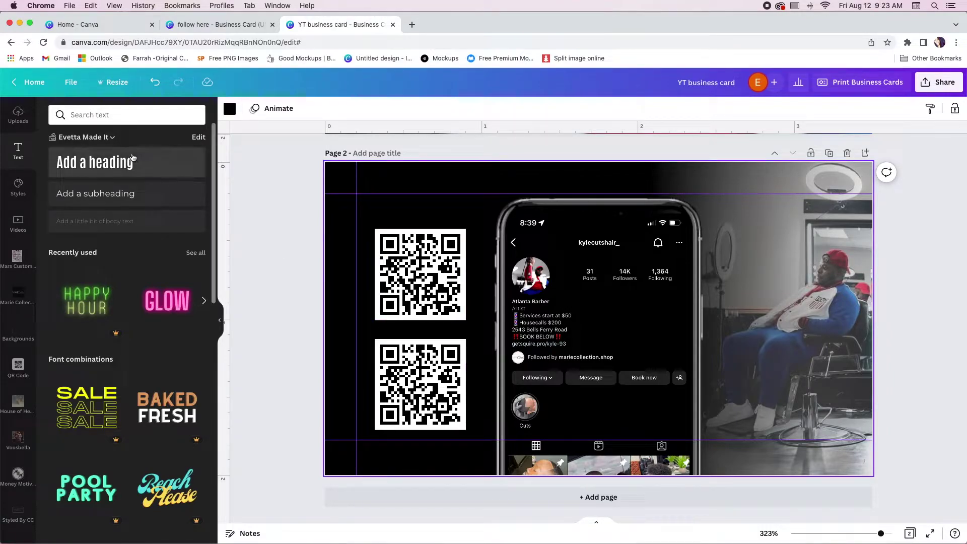
{"action": "left_click", "coordinate": [124, 166]}
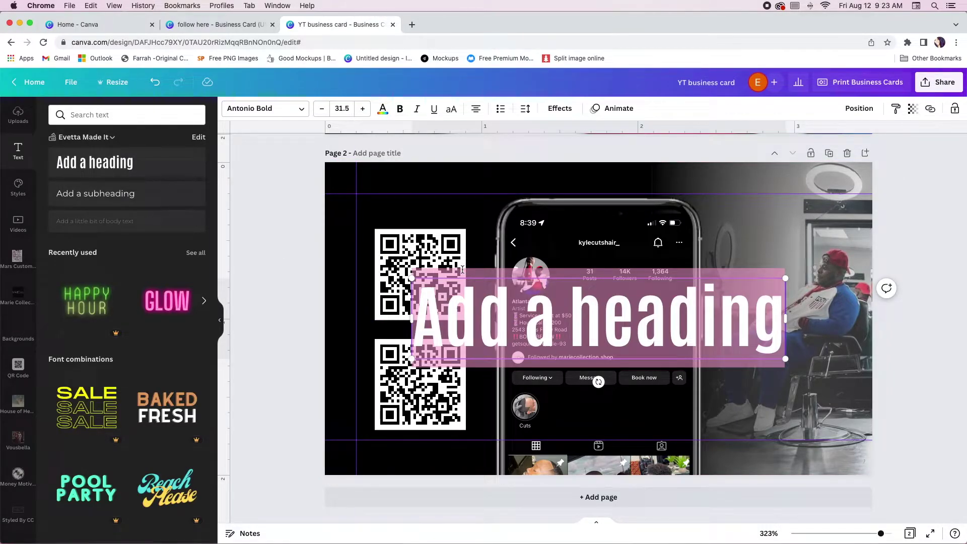
{"action": "type", "text": "foolow"}
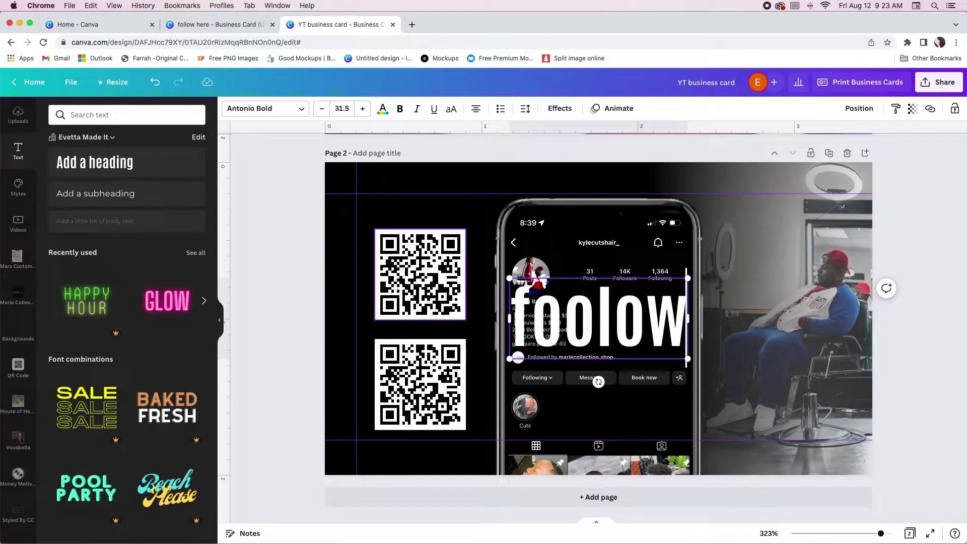
{"action": "key", "text": "BackSpace"}
{"action": "key", "text": "BackSpace"}
{"action": "key", "text": "BackSpace"}
{"action": "key", "text": "BackSpace"}
{"action": "type", "text": "llow here"}
{"action": "left_click", "coordinate": [667, 213]}
{"action": "left_click", "coordinate": [734, 329]}
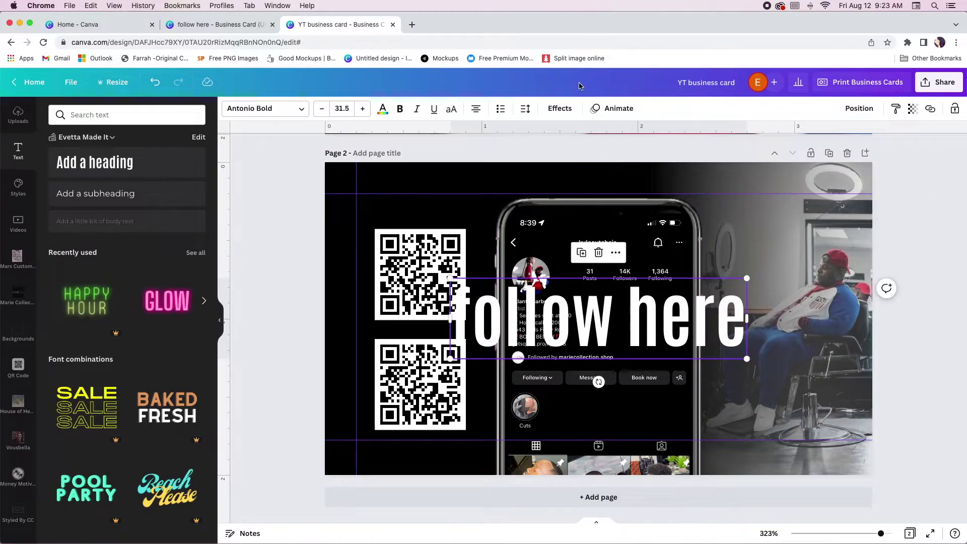
Set the heading in uppercase, scale it down to font size 12.4 and place it above the upper QR code
{"action": "left_click", "coordinate": [457, 111]}
{"action": "left_click_drag", "start_coordinate": [761, 359], "coordinate": [429, 215]}
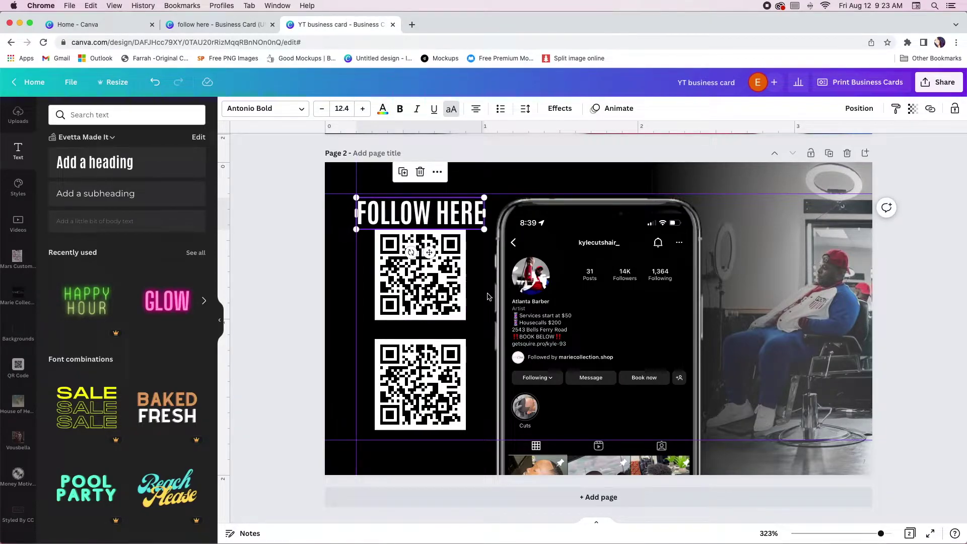
{"action": "left_click", "coordinate": [487, 298]}
Duplicate the FOLLOW HERE heading above the lower QR code and change the copy's text to BOOK HERE
{"action": "left_click", "coordinate": [434, 221]}
{"action": "left_click", "coordinate": [405, 175]}
{"action": "left_click_drag", "start_coordinate": [478, 245], "coordinate": [455, 337]}
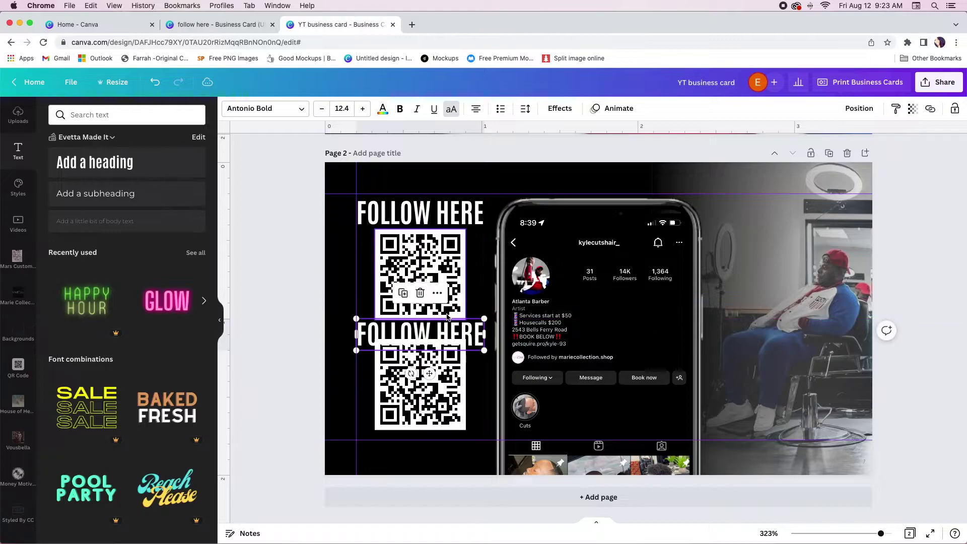
{"action": "left_click", "coordinate": [427, 336]}
{"action": "left_click_drag", "start_coordinate": [429, 335], "coordinate": [381, 335]}
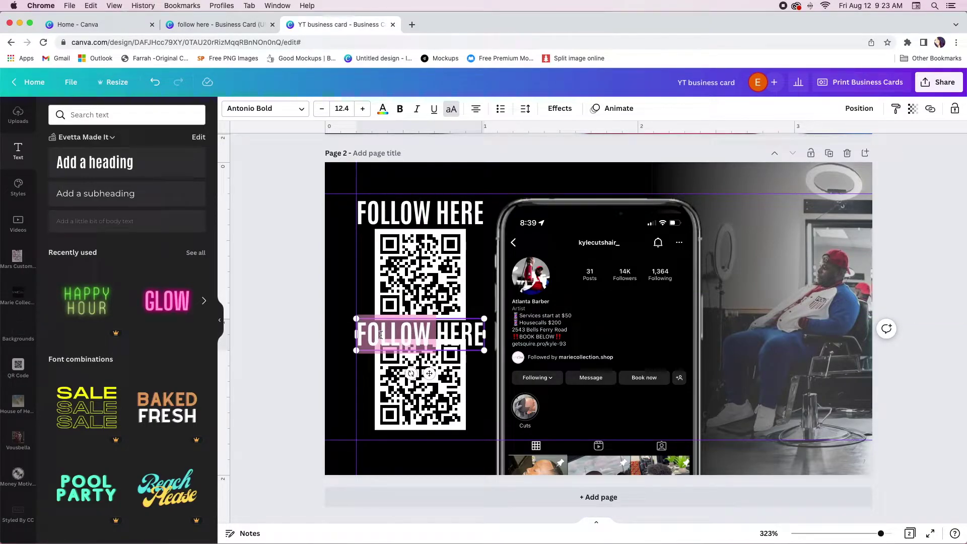
{"action": "type", "text": "BOOK"}
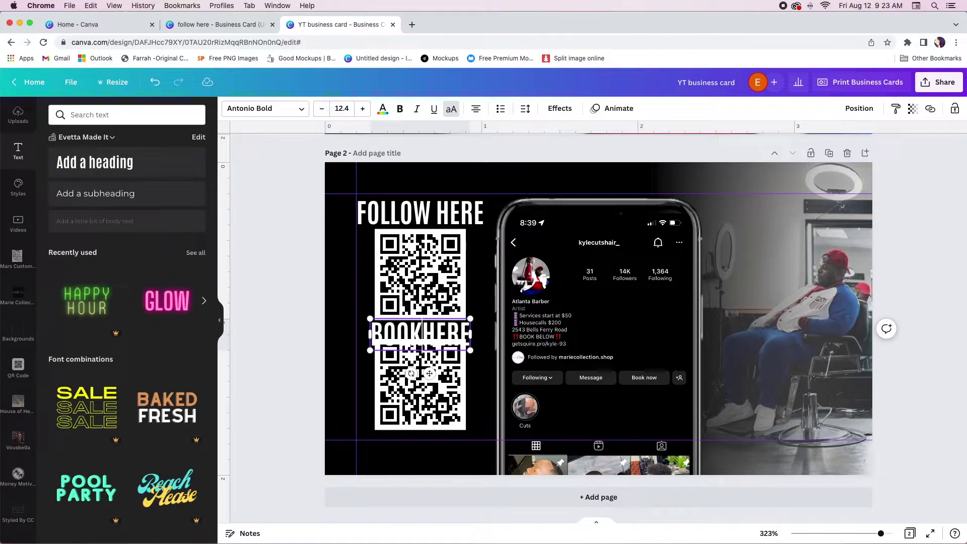
{"action": "left_click", "coordinate": [491, 416]}
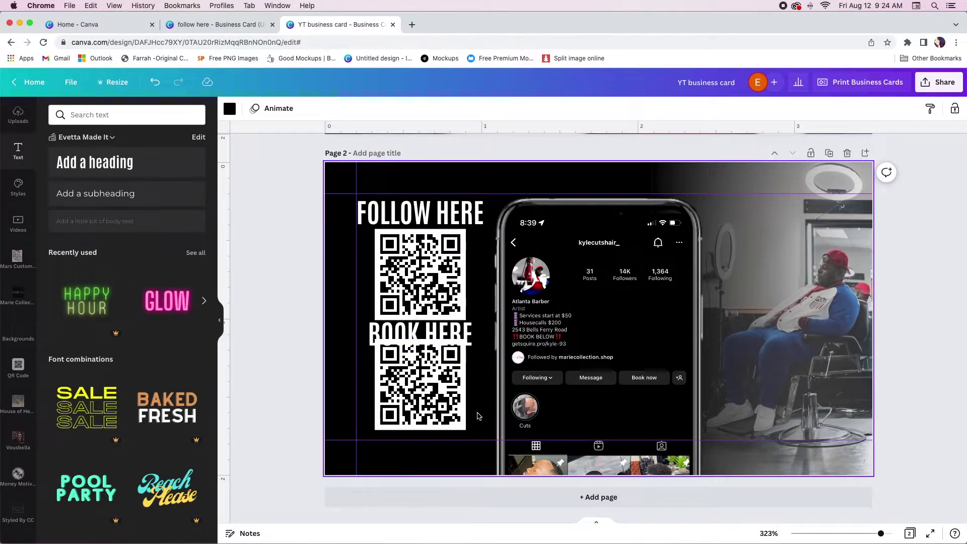
Set each QR code directly under its heading and shrink the whole stack to about 0.8 by 1.5 in between the horizontal guides
{"action": "left_click_drag", "start_coordinate": [426, 396], "coordinate": [426, 405]}
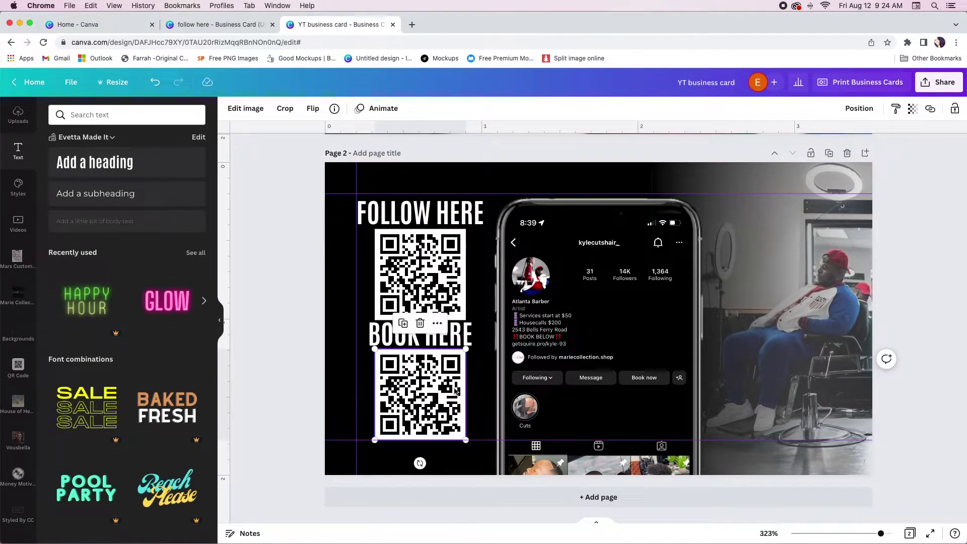
{"action": "left_click_drag", "start_coordinate": [413, 253], "coordinate": [420, 266]}
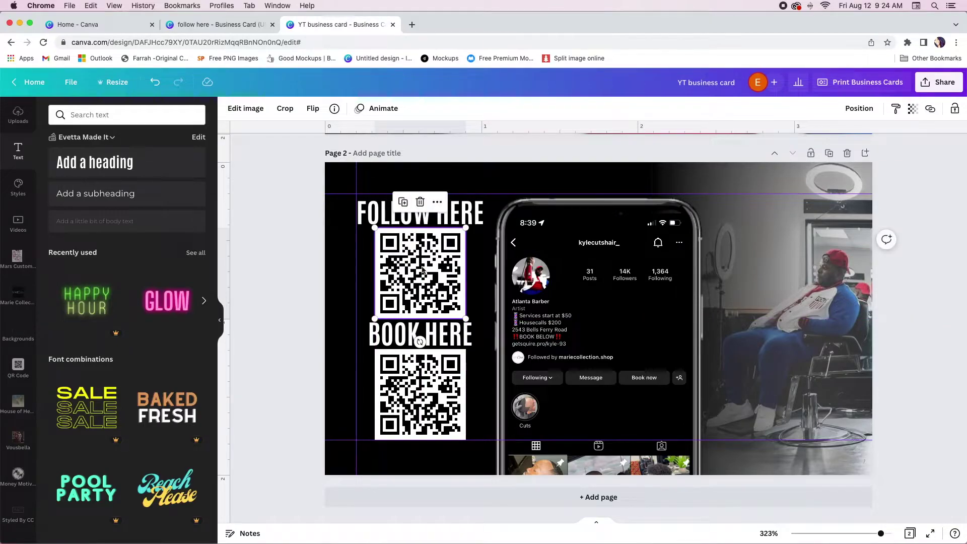
{"action": "left_click", "coordinate": [463, 214], "text": "shift"}
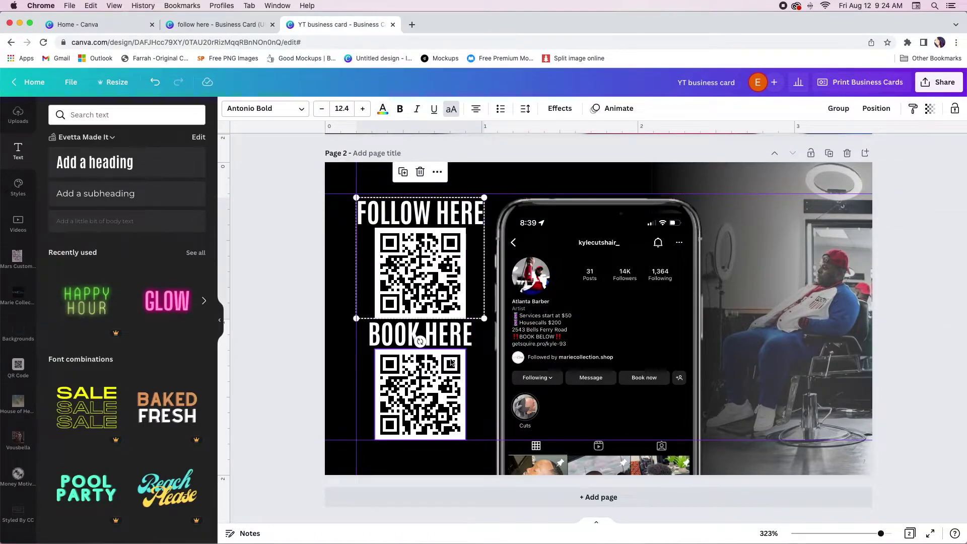
{"action": "left_click", "coordinate": [460, 343], "text": "shift"}
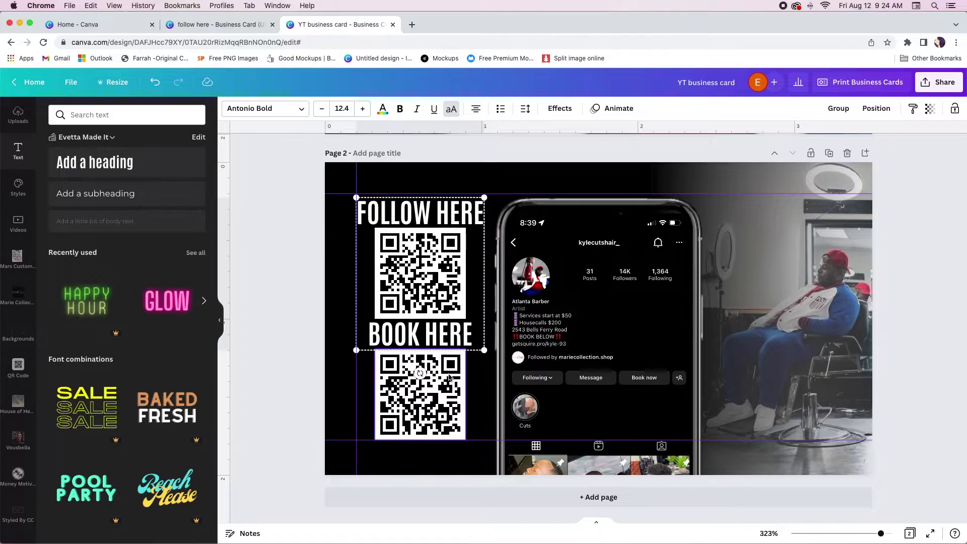
{"action": "left_click", "coordinate": [468, 412], "text": "shift"}
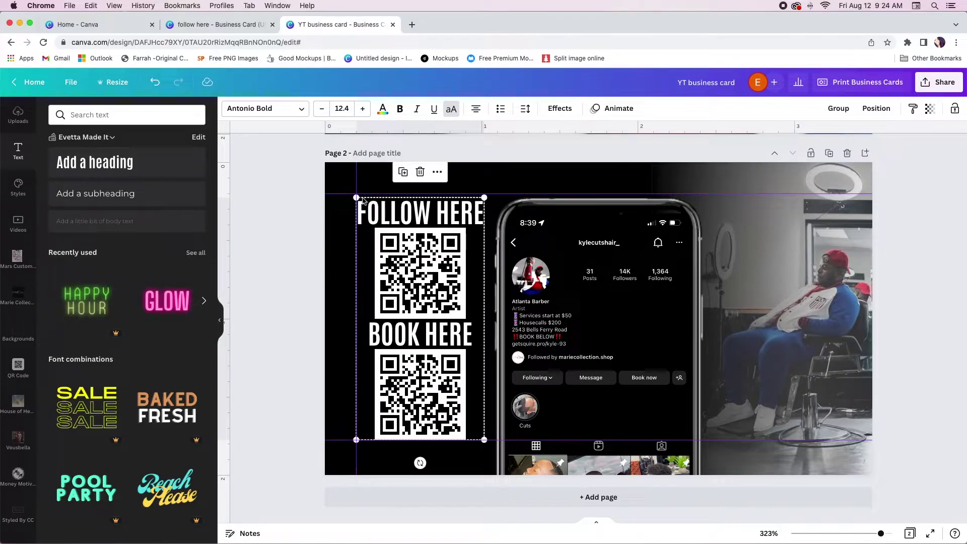
{"action": "left_click_drag", "start_coordinate": [357, 197], "coordinate": [361, 207]}
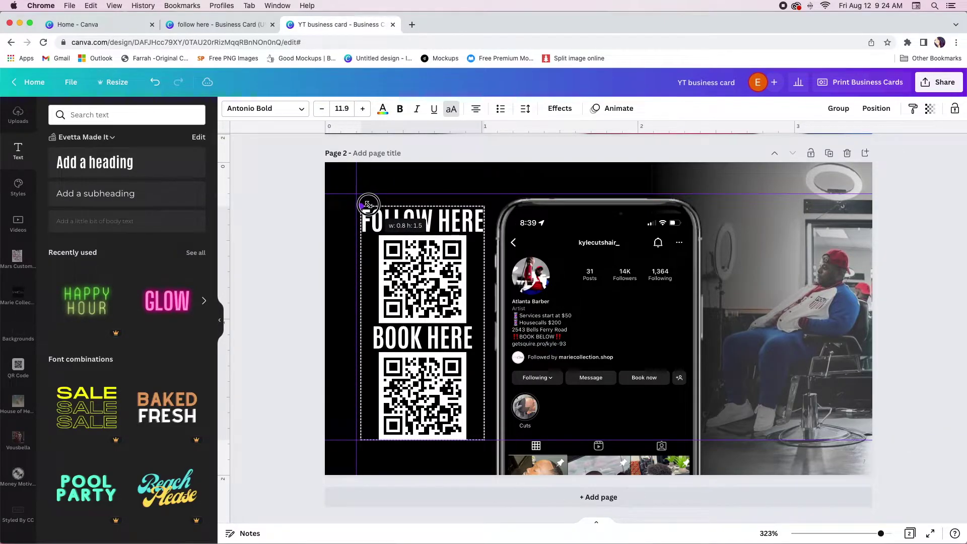
{"action": "left_click_drag", "start_coordinate": [416, 252], "coordinate": [418, 245]}
{"action": "left_click", "coordinate": [277, 237]}
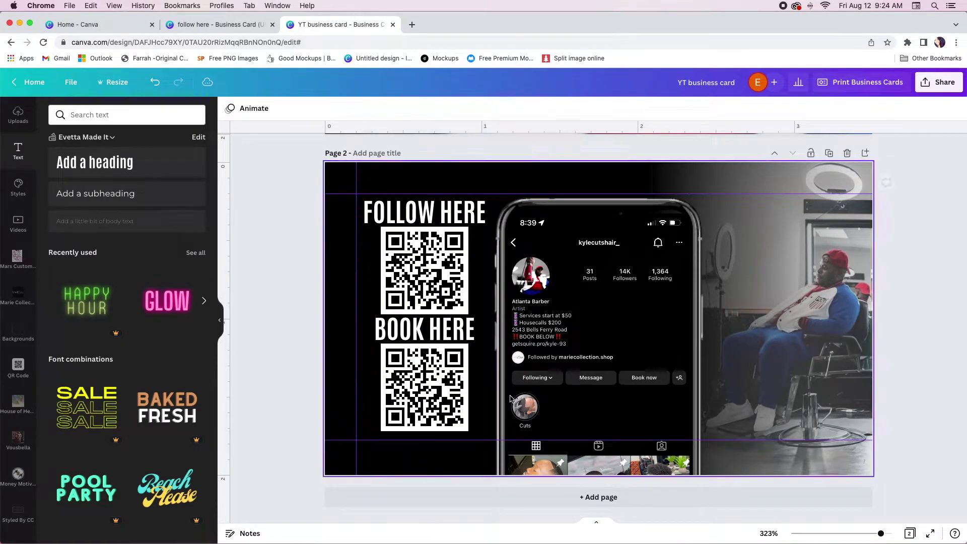
Move the BOOK HERE heading and its QR code down slightly together to widen the gap below the upper code
{"action": "left_click", "coordinate": [443, 330]}
{"action": "left_click", "coordinate": [447, 391]}
{"action": "left_click", "coordinate": [448, 337], "text": "shift"}
{"action": "left_click_drag", "start_coordinate": [447, 337], "coordinate": [448, 341]}
{"action": "left_click", "coordinate": [299, 290]}
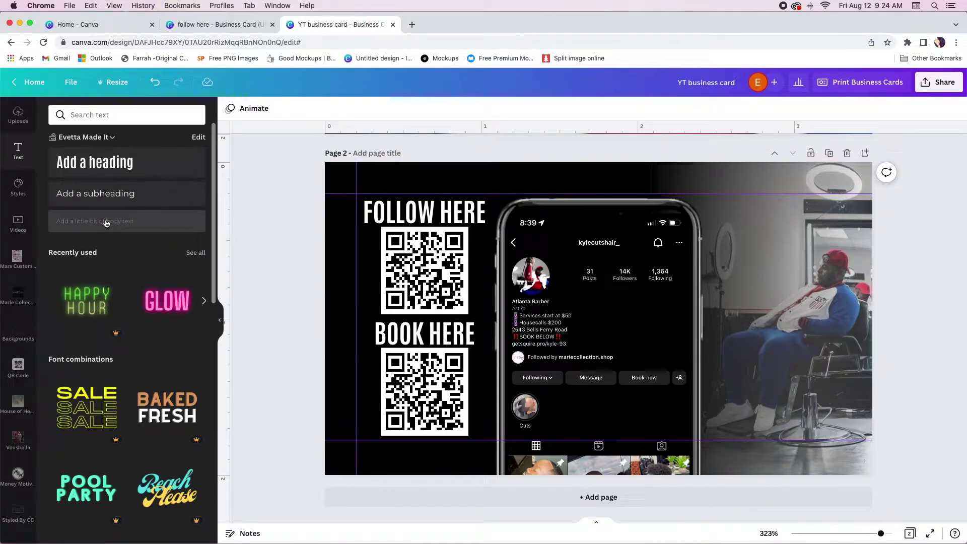
Search the elements for "arrow" and add the thick curved white arrow beside the QR codes
{"action": "scroll", "coordinate": [19, 207], "scroll_direction": "up", "scroll_amount": 2}
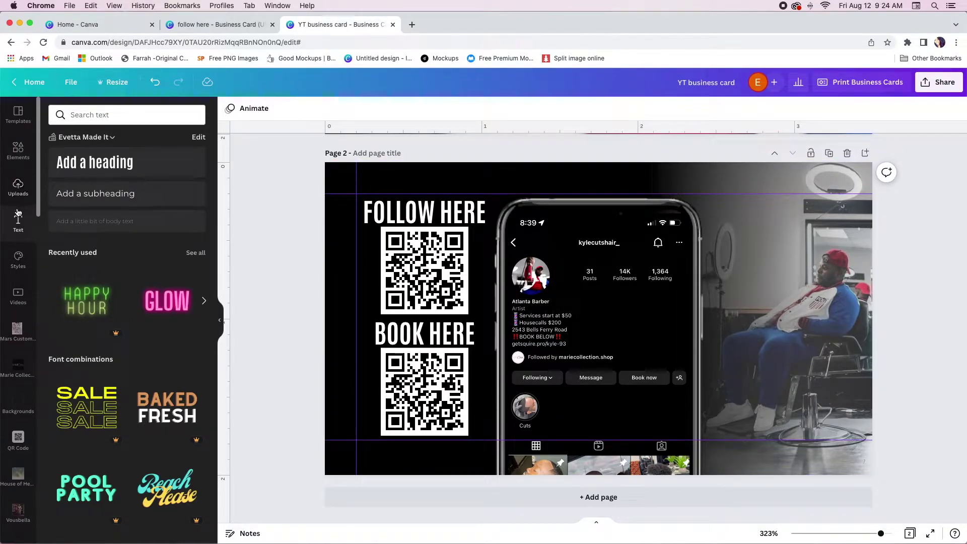
{"action": "left_click", "coordinate": [22, 159]}
{"action": "left_click", "coordinate": [123, 114]}
{"action": "left_click", "coordinate": [180, 115]}
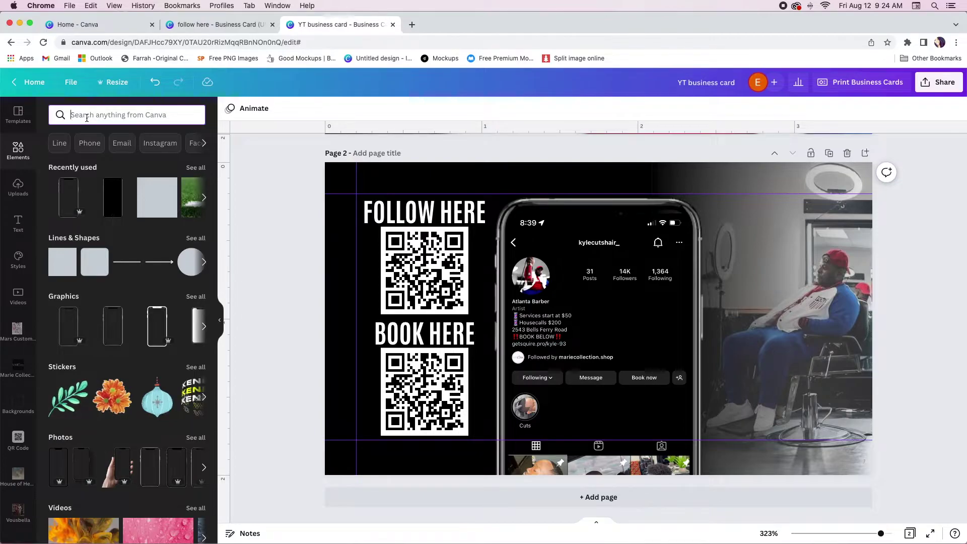
{"action": "type", "text": "arrow"}
{"action": "key", "text": "Return"}
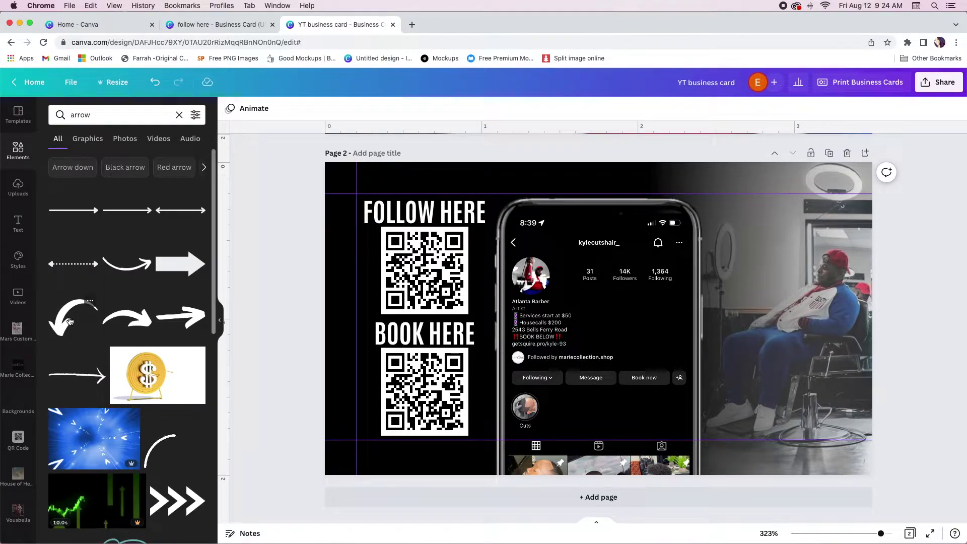
{"action": "left_click", "coordinate": [69, 322]}
{"action": "left_click_drag", "start_coordinate": [542, 327], "coordinate": [457, 293]}
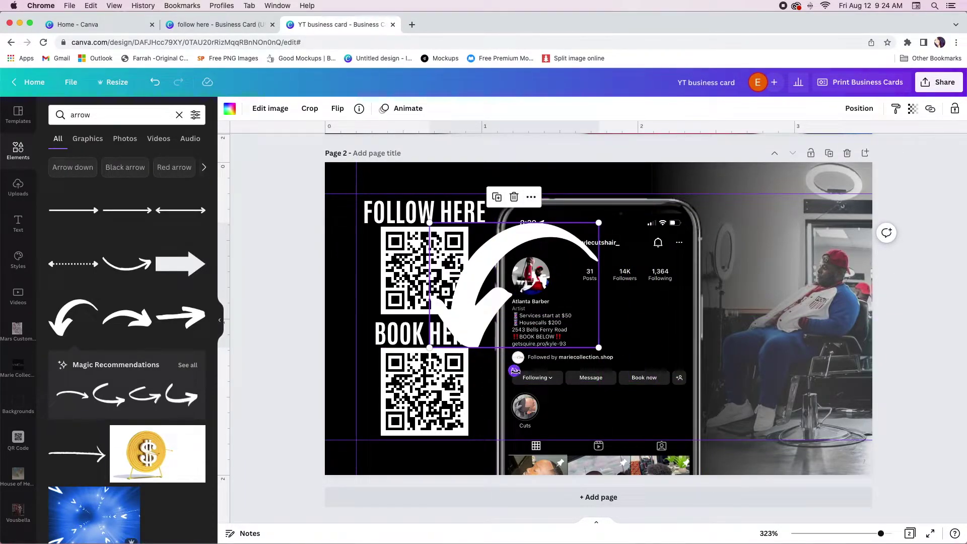
Flip the curved arrow vertically and rotate it to about -87° so its head points at the QR codes
{"action": "left_click", "coordinate": [335, 107]}
{"action": "left_click", "coordinate": [353, 154]}
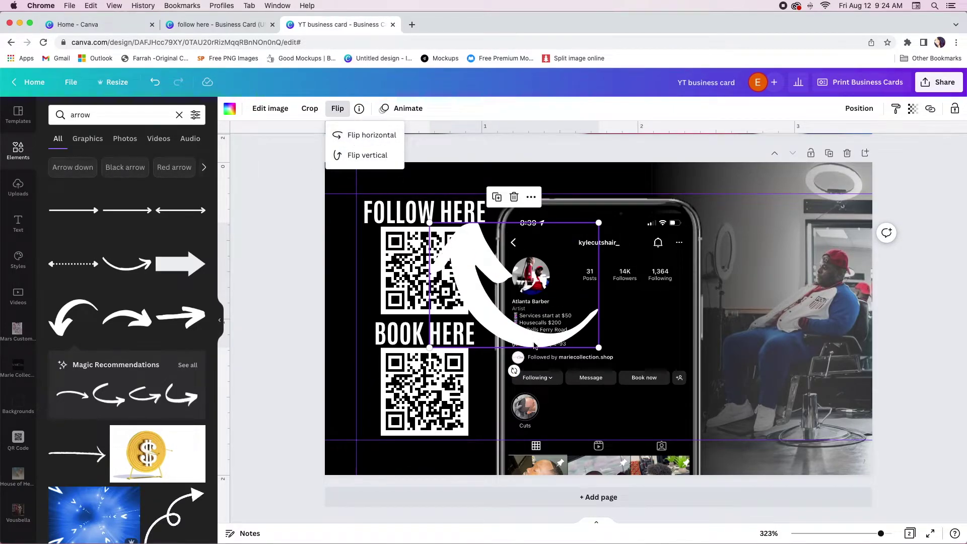
{"action": "left_click_drag", "start_coordinate": [513, 371], "coordinate": [545, 288]}
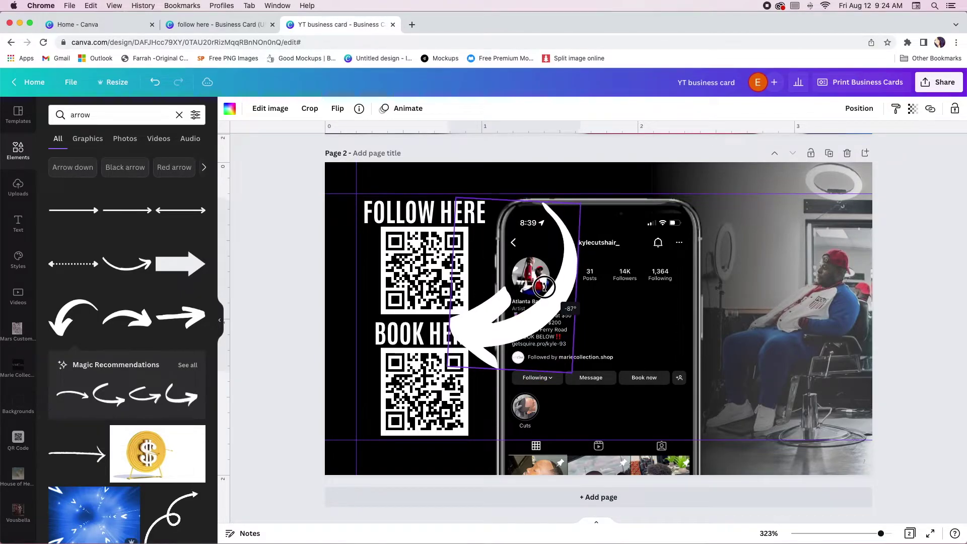
Shrink the arrow to about 0.7 in tall and place its tip at the upper QR code's edge
{"action": "left_click_drag", "start_coordinate": [498, 337], "coordinate": [518, 292]}
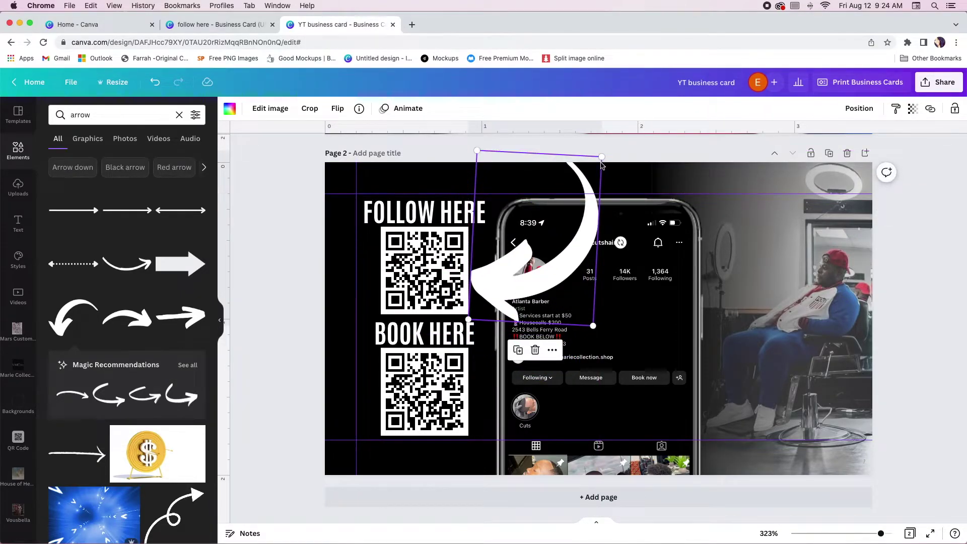
{"action": "left_click_drag", "start_coordinate": [601, 157], "coordinate": [575, 228]}
{"action": "left_click_drag", "start_coordinate": [496, 293], "coordinate": [493, 284]}
Bring the phone mockup to the front of the arrow and nudge the arrow up slightly toward the upper QR code
{"action": "left_click", "coordinate": [601, 246]}
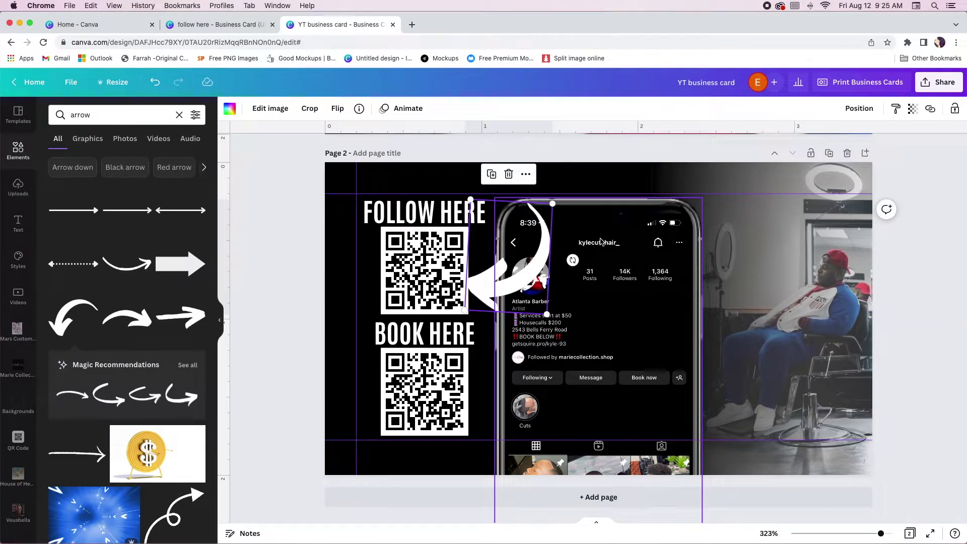
{"action": "left_click", "coordinate": [868, 114]}
{"action": "left_click", "coordinate": [743, 159]}
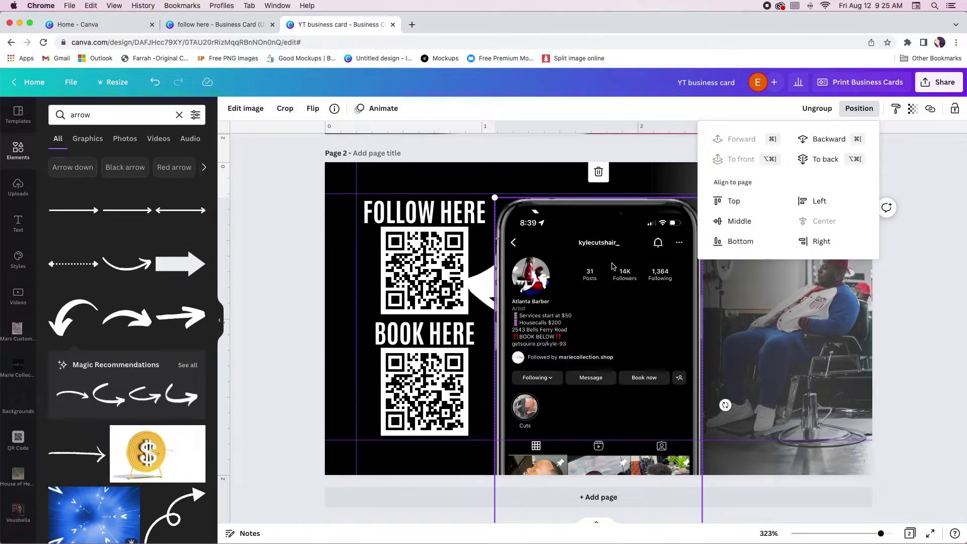
{"action": "mouse_move", "coordinate": [483, 294]}
{"action": "left_mouse_down"}
{"action": "mouse_move", "coordinate": [479, 262]}
{"action": "mouse_move", "coordinate": [478, 282]}
{"action": "left_mouse_up"}
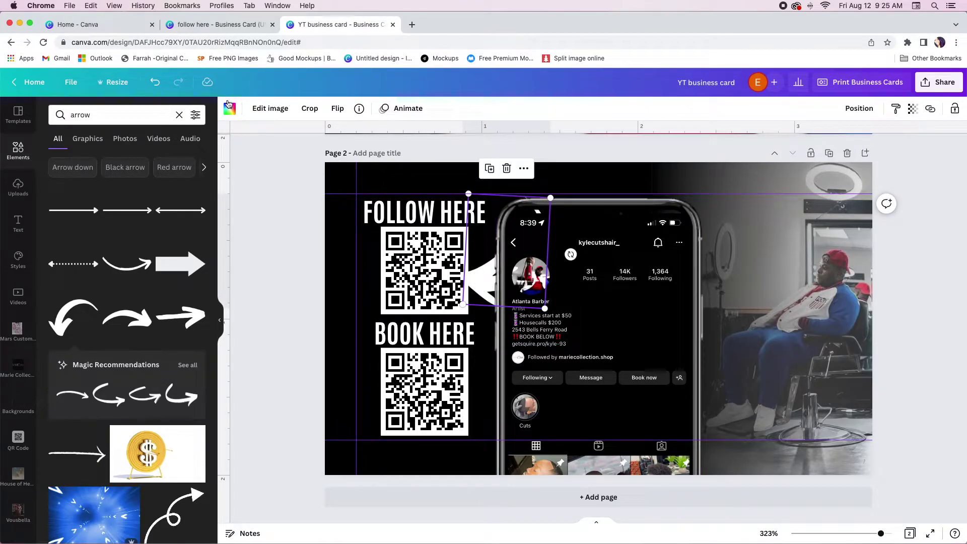
Recolor the arrow red, #B6011A, by sampling the red clothing in the page 1 photo
{"action": "left_click", "coordinate": [234, 115]}
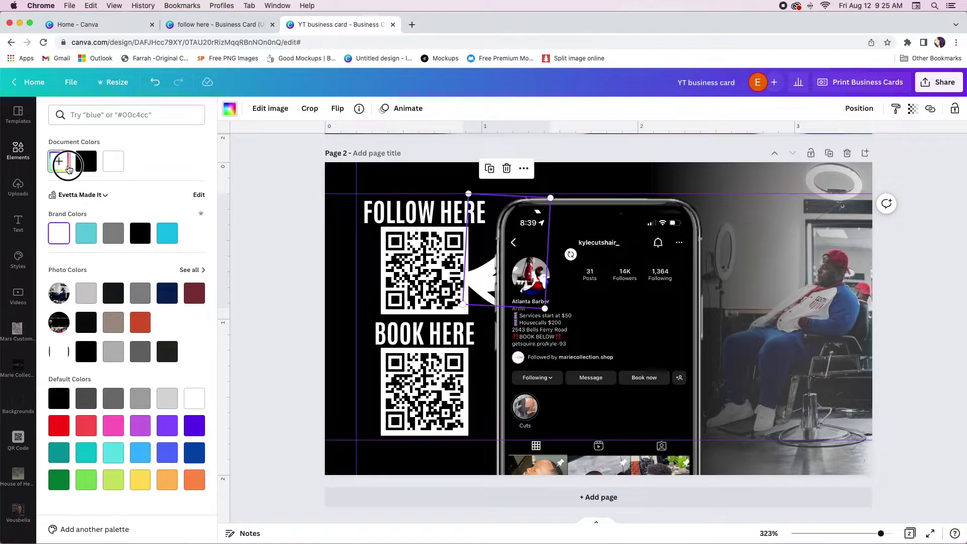
{"action": "left_click", "coordinate": [68, 167]}
{"action": "left_click", "coordinate": [181, 264]}
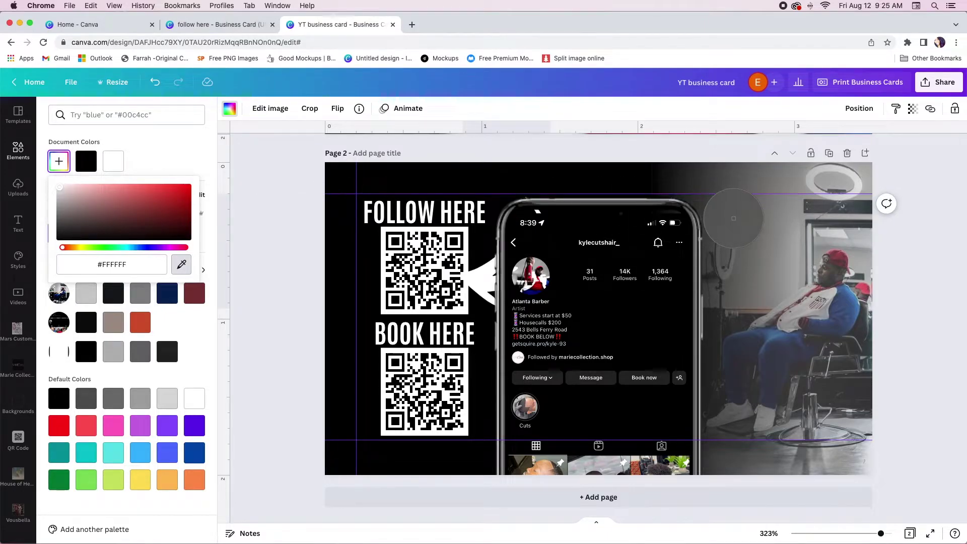
{"action": "left_click", "coordinate": [113, 161]}
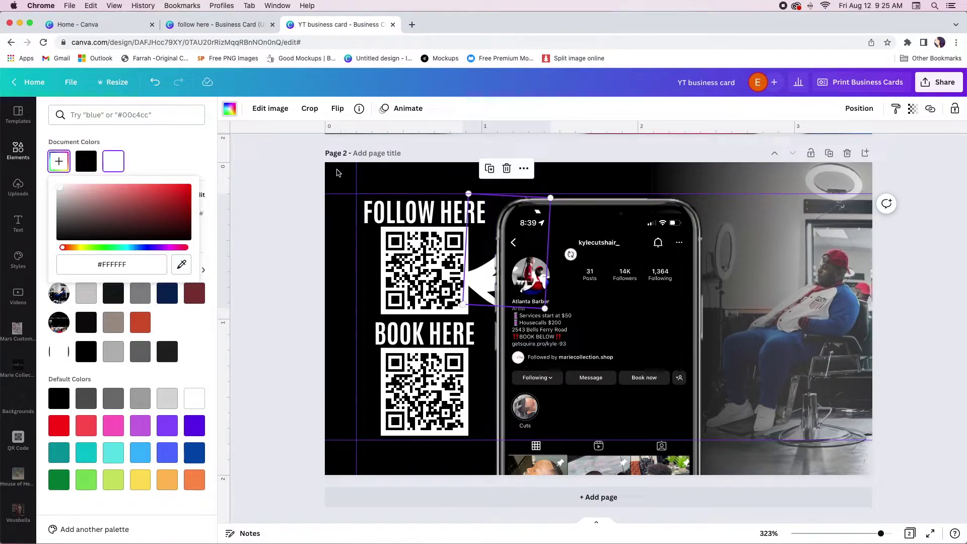
{"action": "scroll", "coordinate": [337, 173], "scroll_direction": "up", "scroll_amount": 4}
{"action": "scroll", "coordinate": [336, 173], "scroll_direction": "up", "scroll_amount": 3}
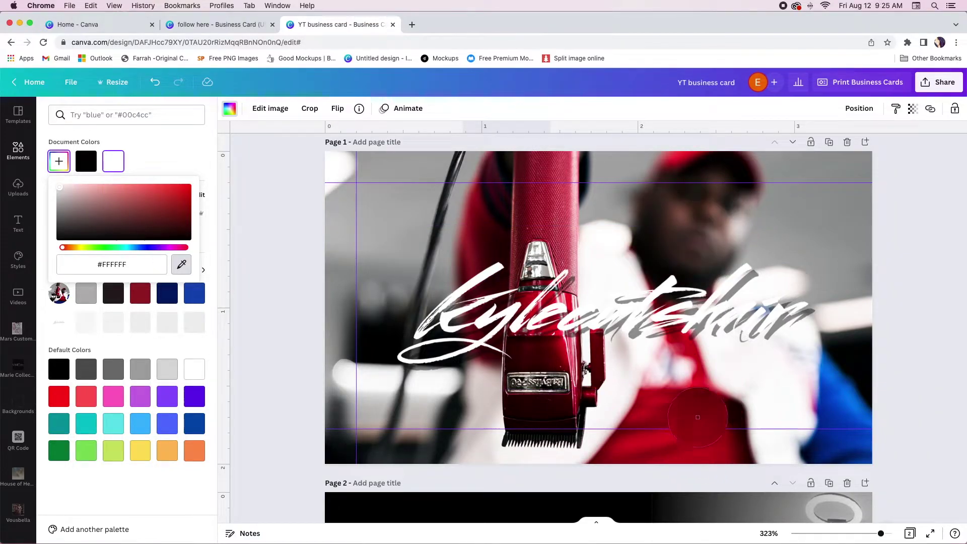
{"action": "left_click", "coordinate": [654, 407]}
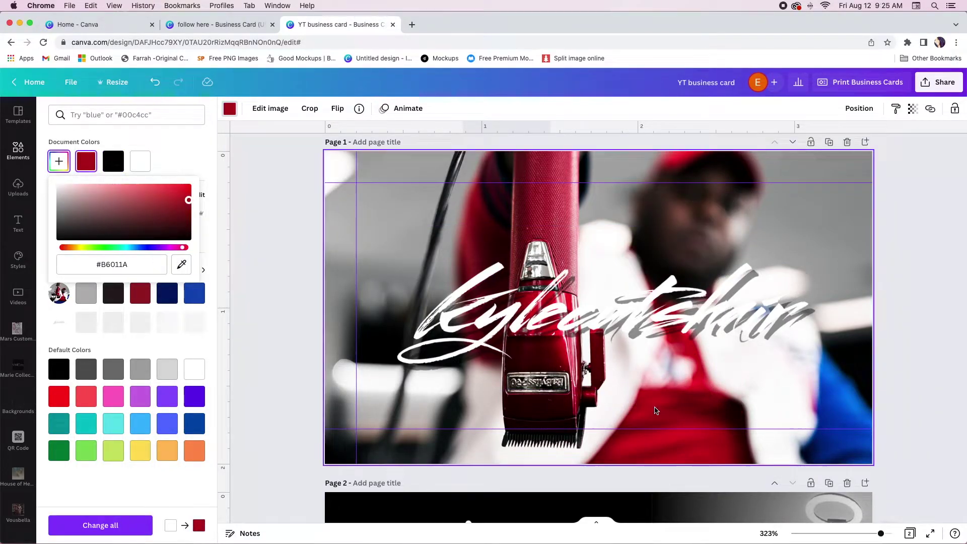
Return to the card's back page and nudge the red arrow slightly down beside the upper QR code
{"action": "scroll", "coordinate": [322, 291], "scroll_direction": "down", "scroll_amount": 5}
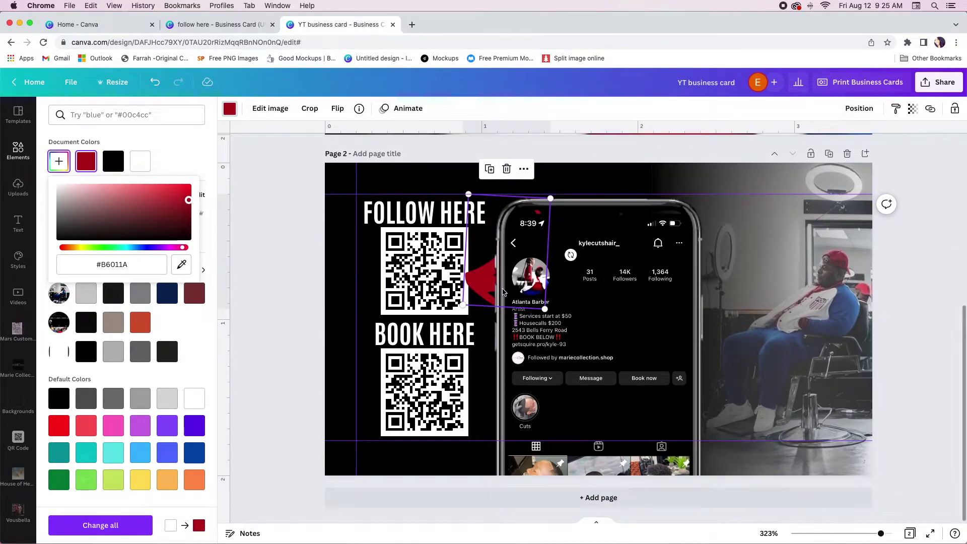
{"action": "left_click", "coordinate": [483, 284]}
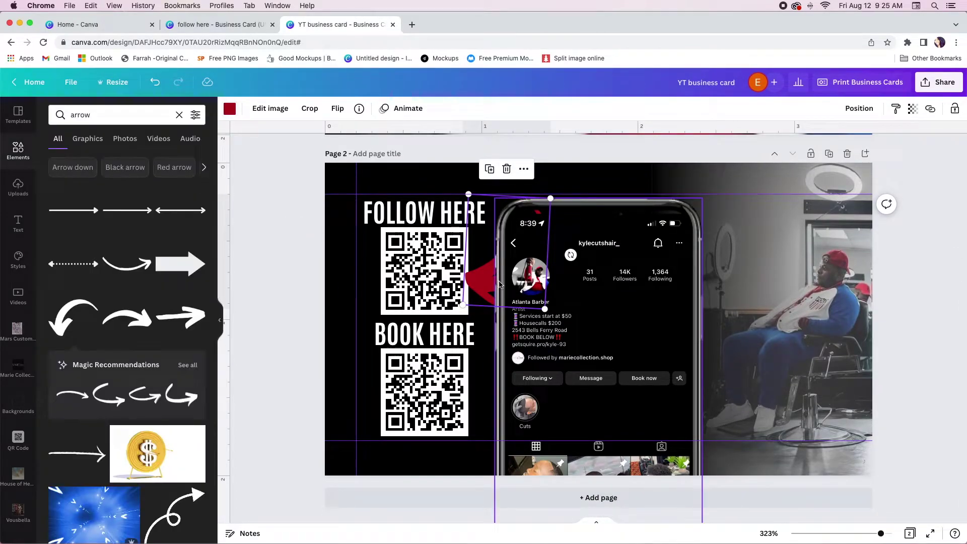
{"action": "left_click_drag", "start_coordinate": [482, 285], "coordinate": [485, 291]}
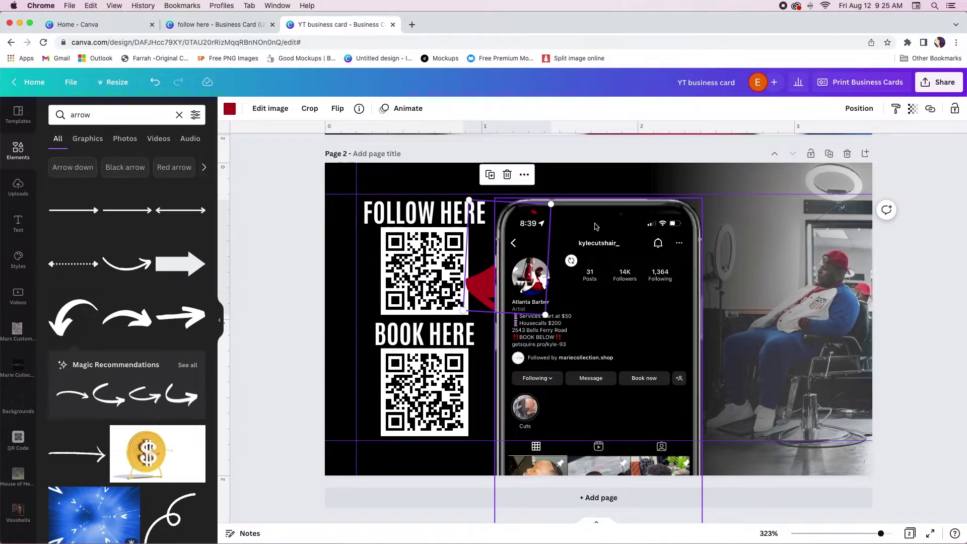
Send the phone mockup backward behind the red arrow and move it about 0.55 in to the right
{"action": "left_click", "coordinate": [817, 109]}
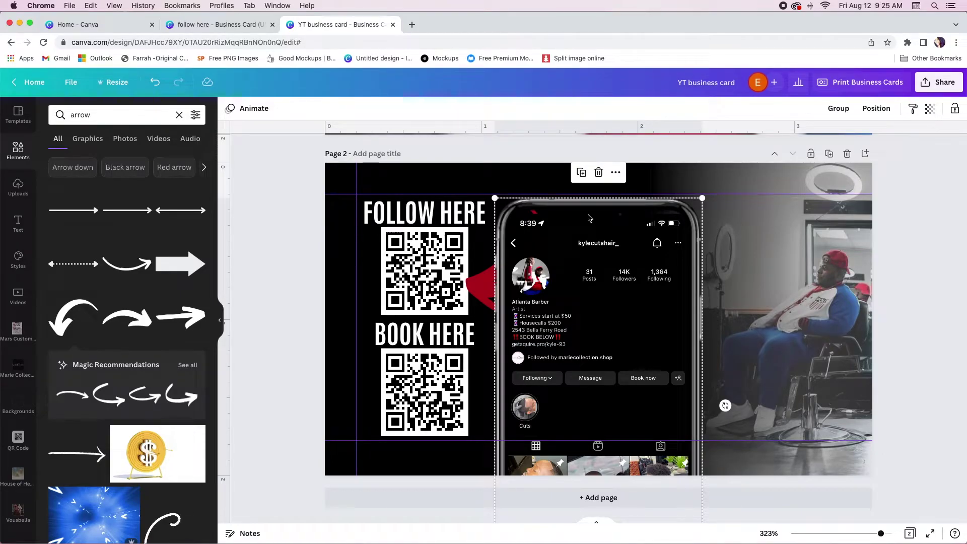
{"action": "left_click", "coordinate": [877, 108]}
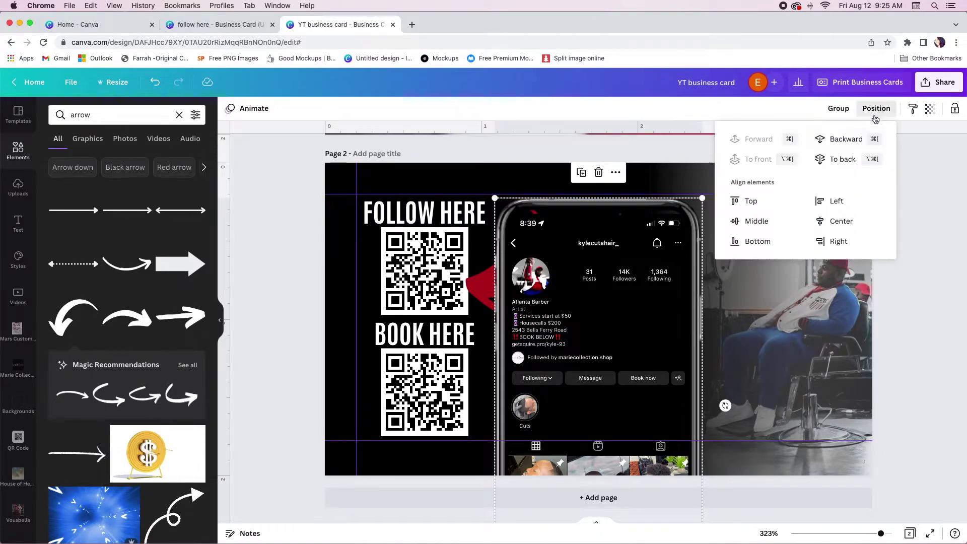
{"action": "left_click", "coordinate": [844, 139]}
{"action": "left_click", "coordinate": [603, 235]}
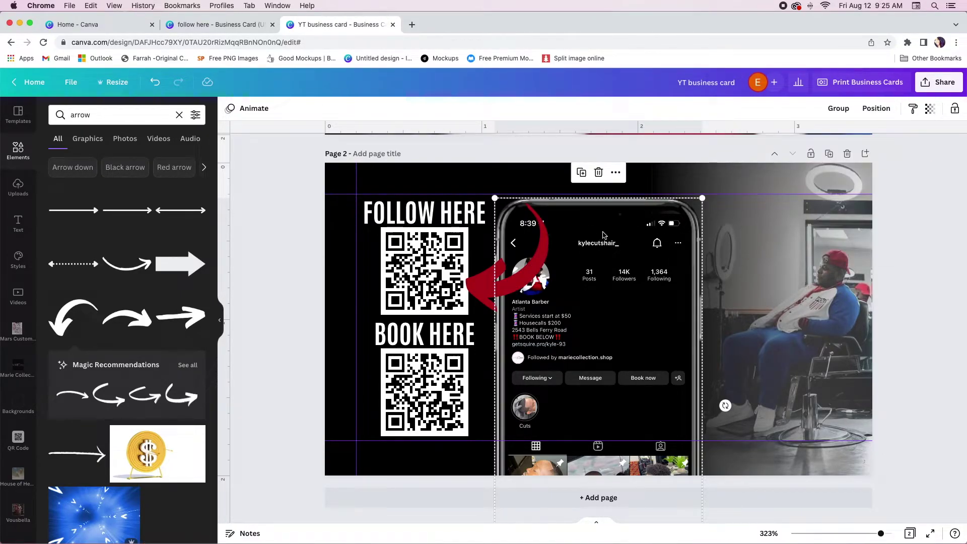
{"action": "left_click_drag", "start_coordinate": [634, 225], "coordinate": [721, 227]}
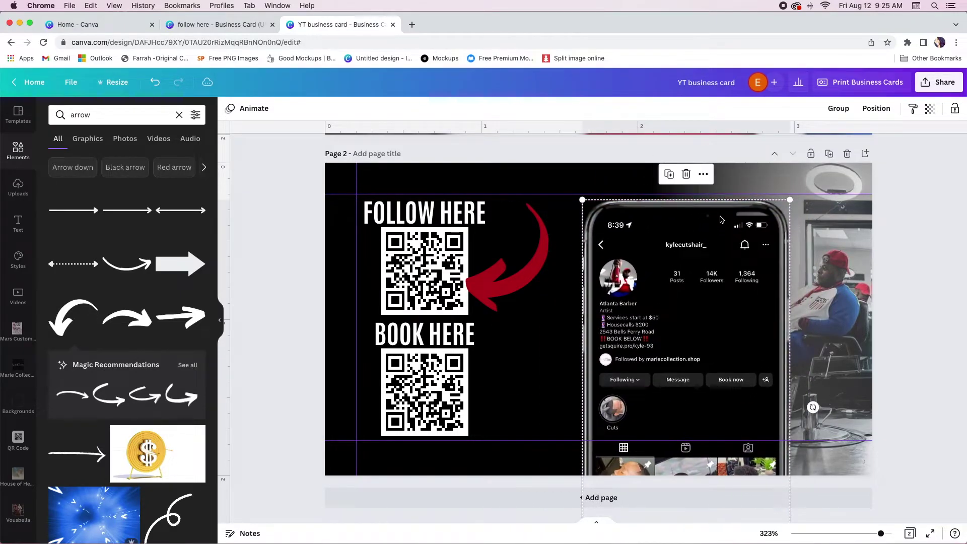
Try sending the phone mockup to the very back of the page, and undo it
{"action": "left_click", "coordinate": [704, 174]}
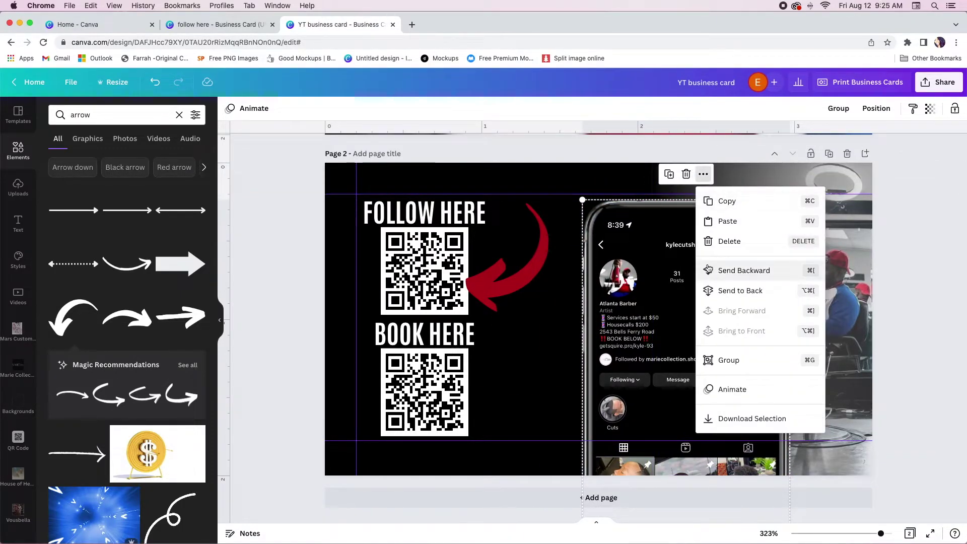
{"action": "left_click", "coordinate": [746, 290]}
{"action": "key", "text": "super+z"}
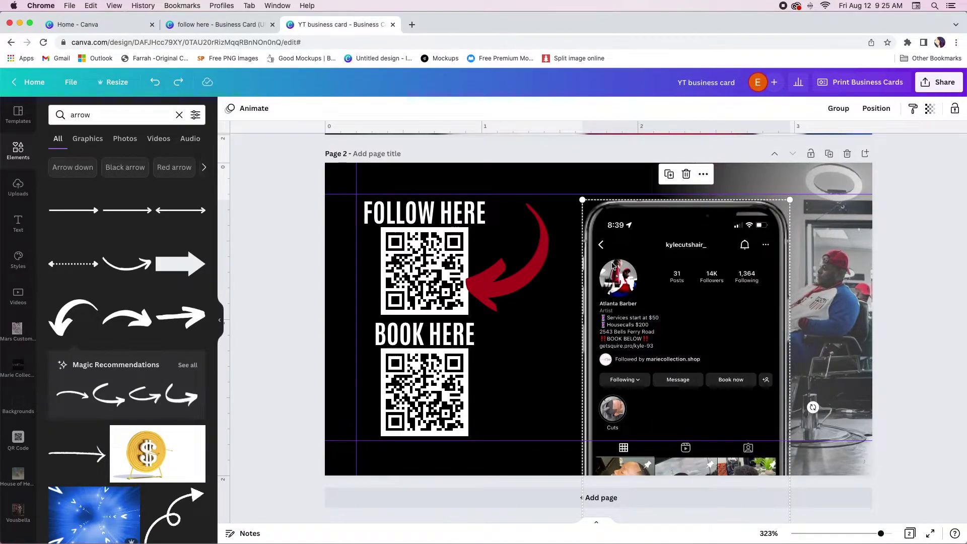
Send the phone mockup and its screenshot one layer backward and move them slightly left
{"action": "left_click_drag", "start_coordinate": [683, 258], "coordinate": [682, 258]}
{"action": "right_click", "coordinate": [716, 251]}
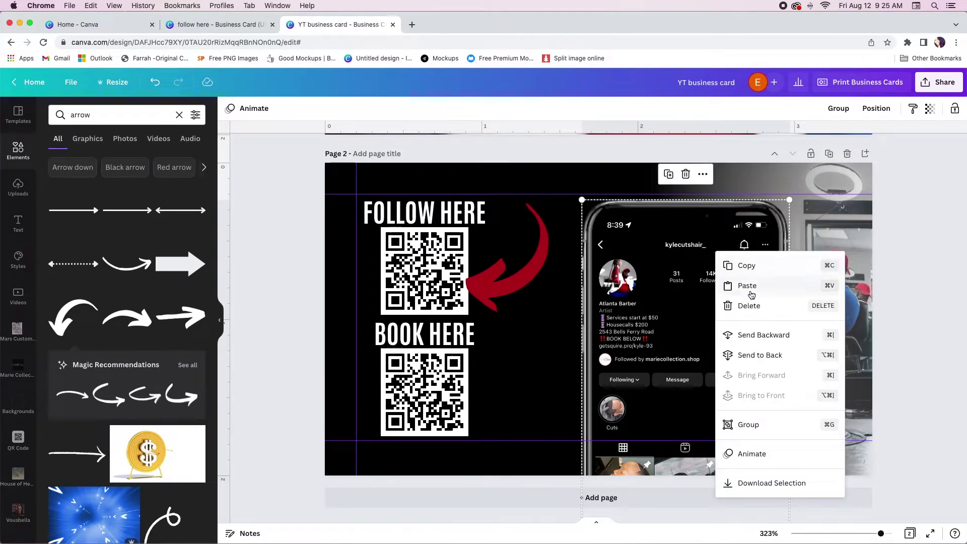
{"action": "left_click", "coordinate": [758, 341]}
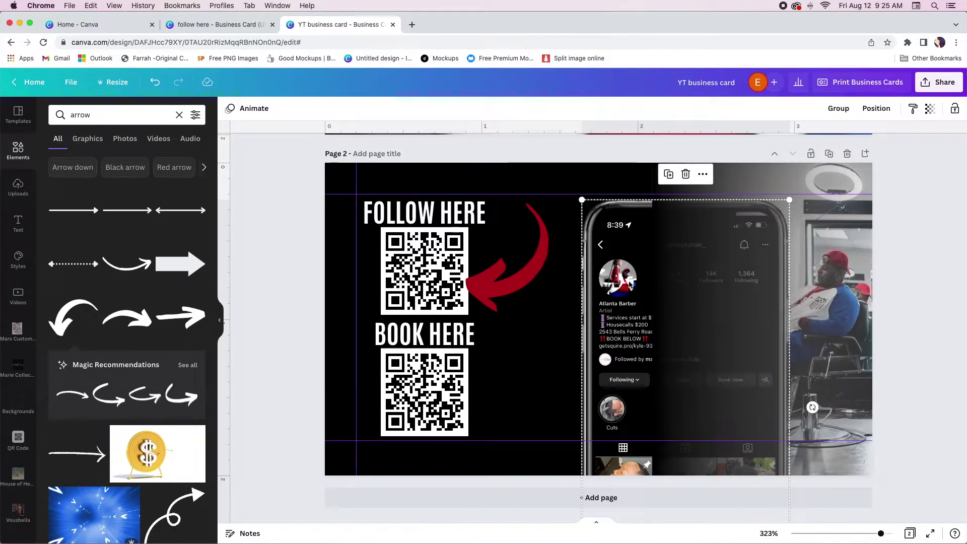
{"action": "left_click_drag", "start_coordinate": [622, 285], "coordinate": [598, 285]}
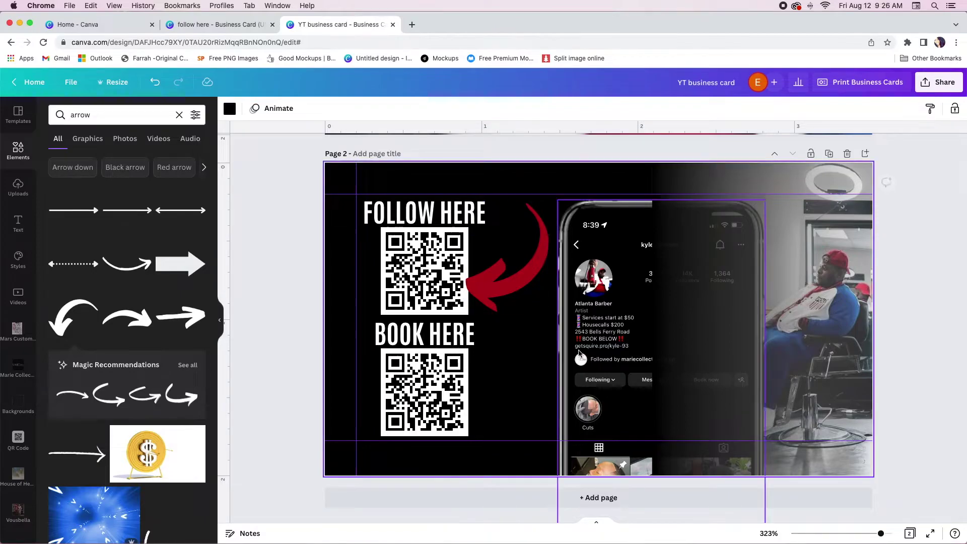
Nudge the phone frame slightly down so its upper edge sits closer to the profile screenshot's status bar
{"action": "left_click", "coordinate": [603, 318]}
{"action": "left_click_drag", "start_coordinate": [603, 318], "coordinate": [607, 326]}
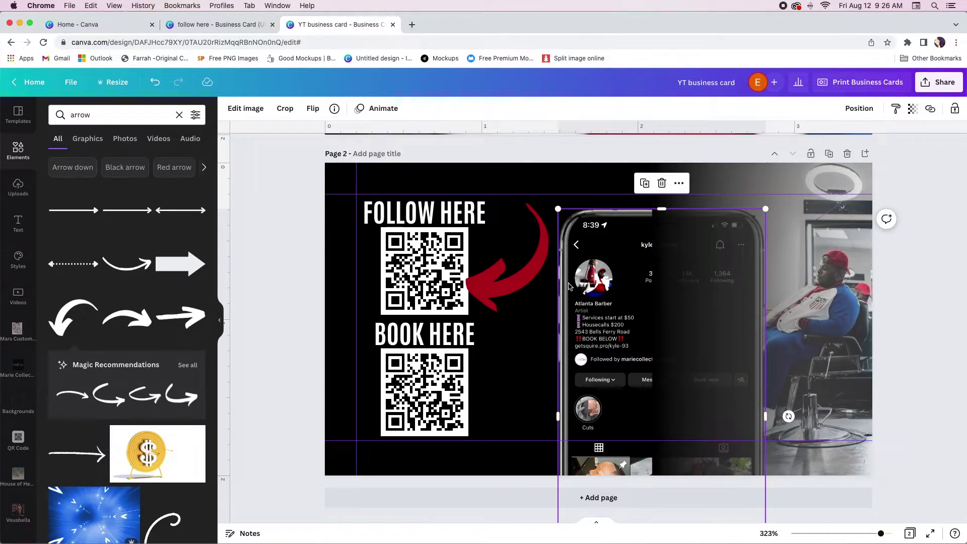
{"action": "left_click_drag", "start_coordinate": [579, 273], "coordinate": [580, 273]}
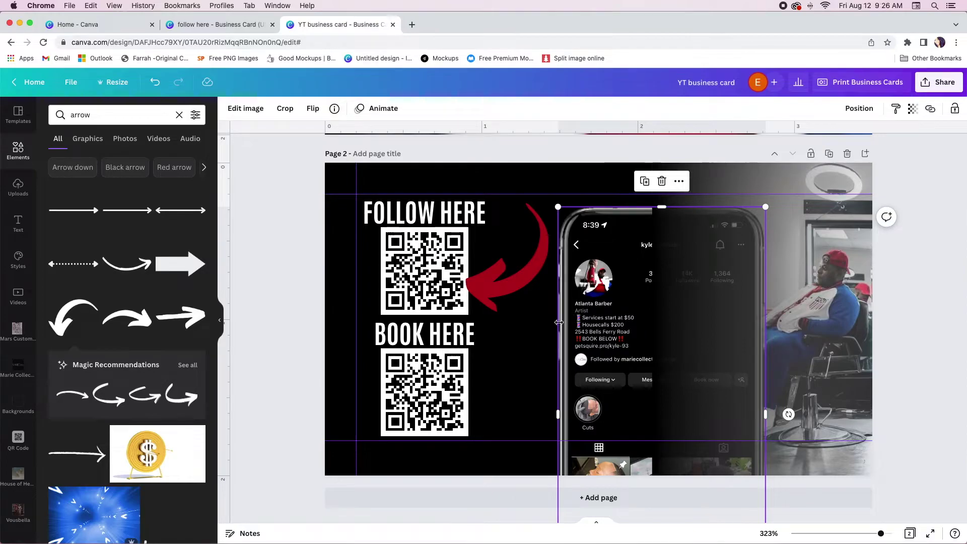
Group the phone frame with its profile screenshot and bring the group to the front beside the QR codes
{"action": "left_click_drag", "start_coordinate": [538, 330], "coordinate": [654, 201]}
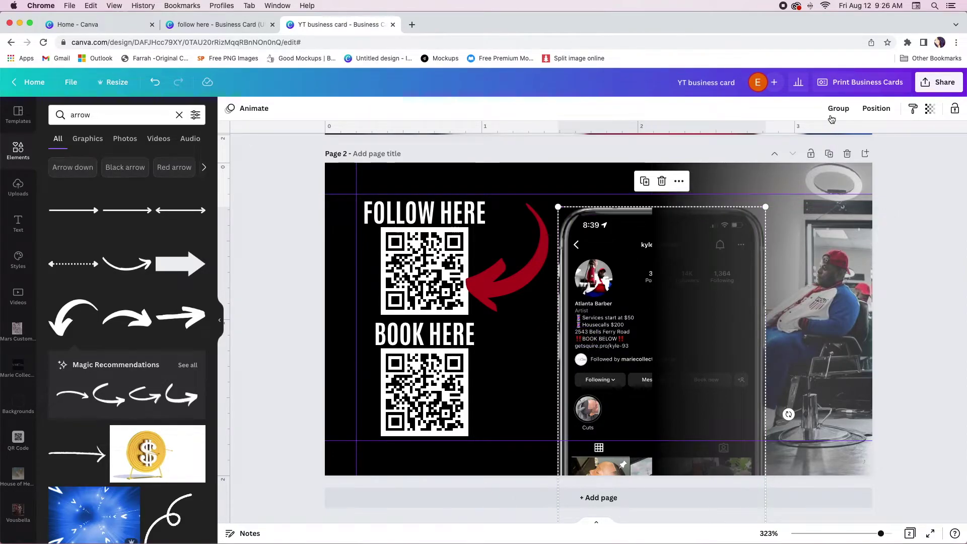
{"action": "left_click", "coordinate": [636, 243]}
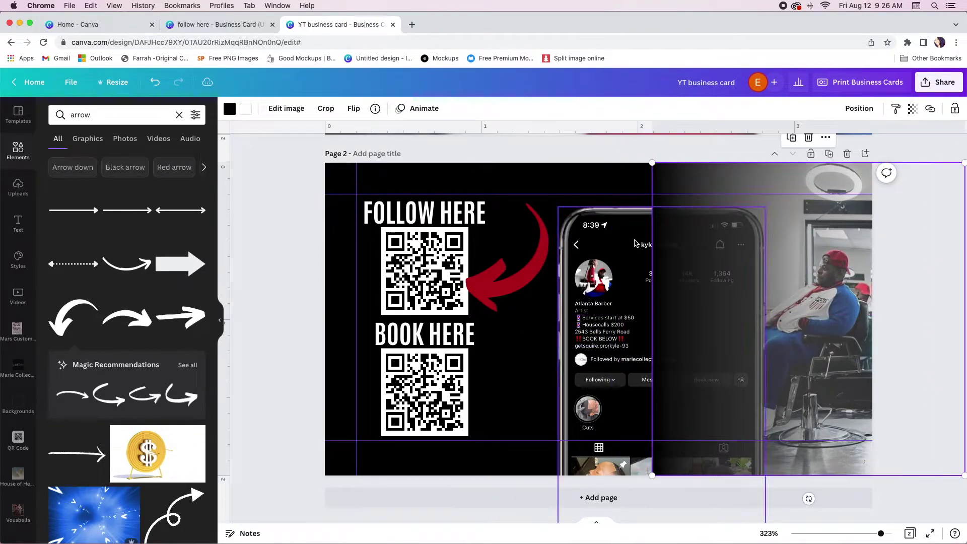
{"action": "left_click_drag", "start_coordinate": [591, 253], "coordinate": [541, 214]}
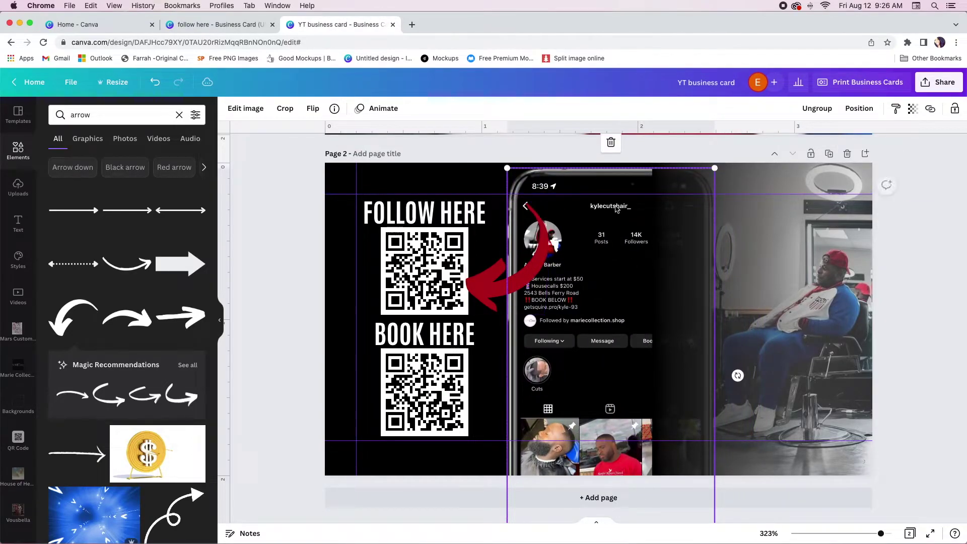
{"action": "left_click", "coordinate": [868, 108]}
{"action": "left_click", "coordinate": [738, 159]}
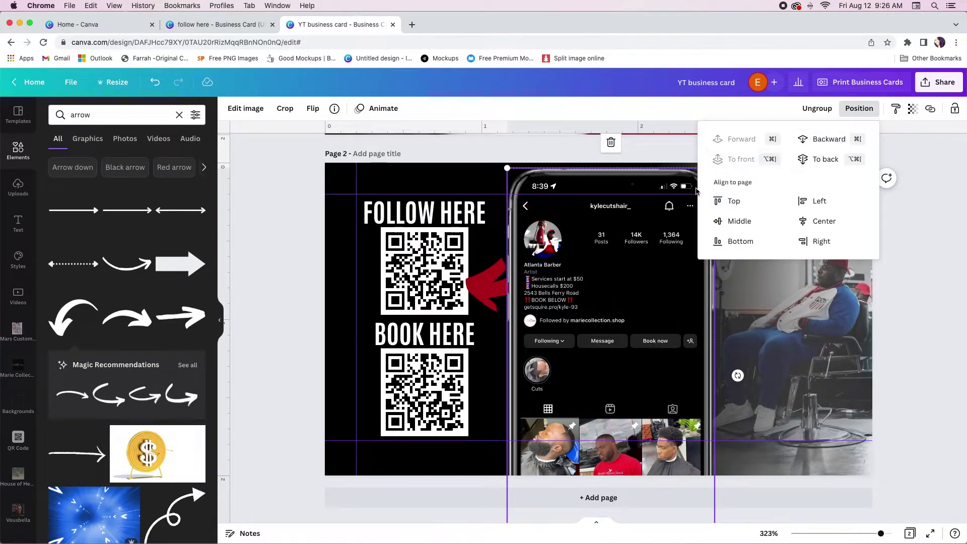
Scale the phone group to about 1.2 in wide with its upper edge near the 0.2 in guide, and center it horizontally on the page
{"action": "left_click", "coordinate": [596, 197]}
{"action": "left_click_drag", "start_coordinate": [608, 197], "coordinate": [608, 282]}
{"action": "mouse_move", "coordinate": [505, 202]}
{"action": "left_mouse_down"}
{"action": "mouse_move", "coordinate": [546, 217]}
{"action": "mouse_move", "coordinate": [528, 218]}
{"action": "mouse_move", "coordinate": [516, 195]}
{"action": "left_mouse_up"}
{"action": "left_click_drag", "start_coordinate": [644, 285], "coordinate": [639, 285]}
{"action": "left_click", "coordinate": [855, 105]}
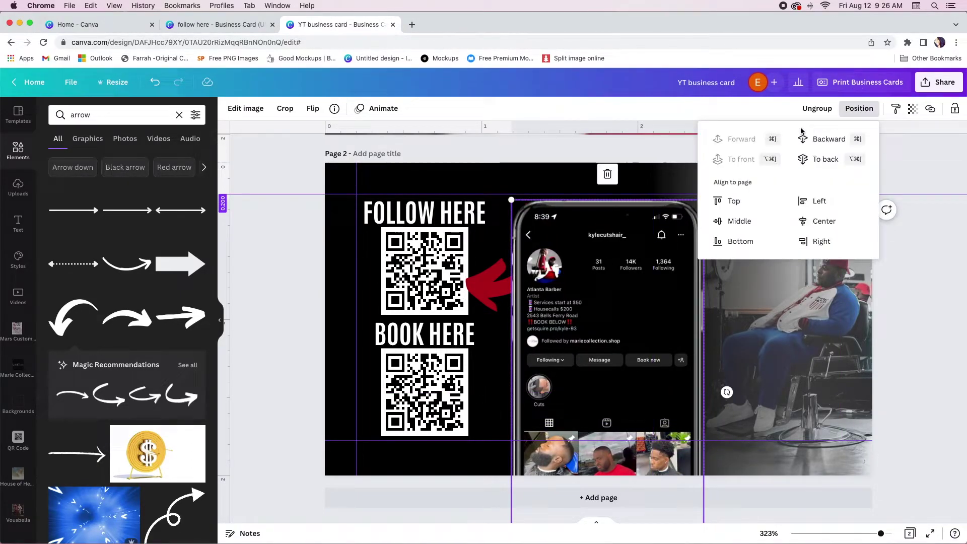
{"action": "left_click", "coordinate": [821, 221]}
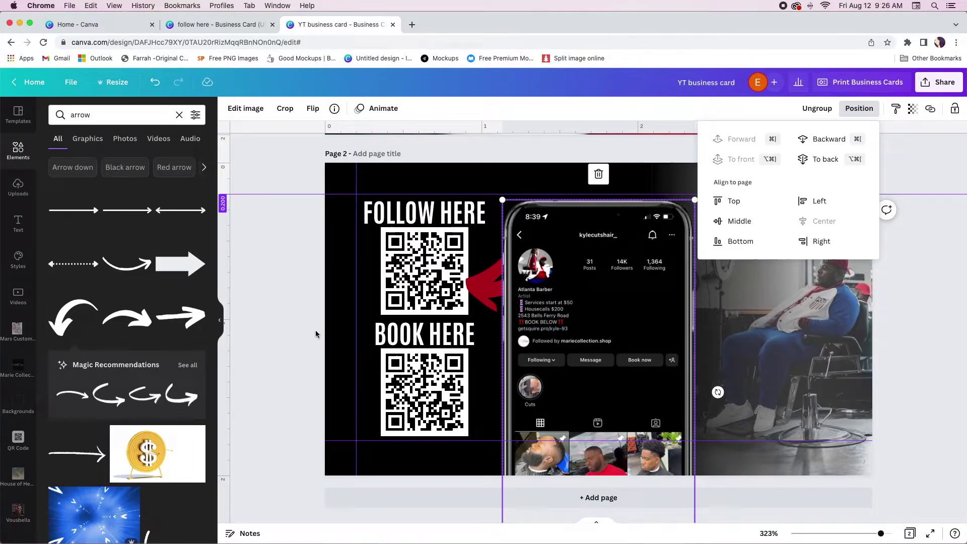
Nudge the red arrow slightly up, then duplicate it and place the copy over the lower QR code
{"action": "left_click", "coordinate": [476, 295]}
{"action": "left_click", "coordinate": [487, 280]}
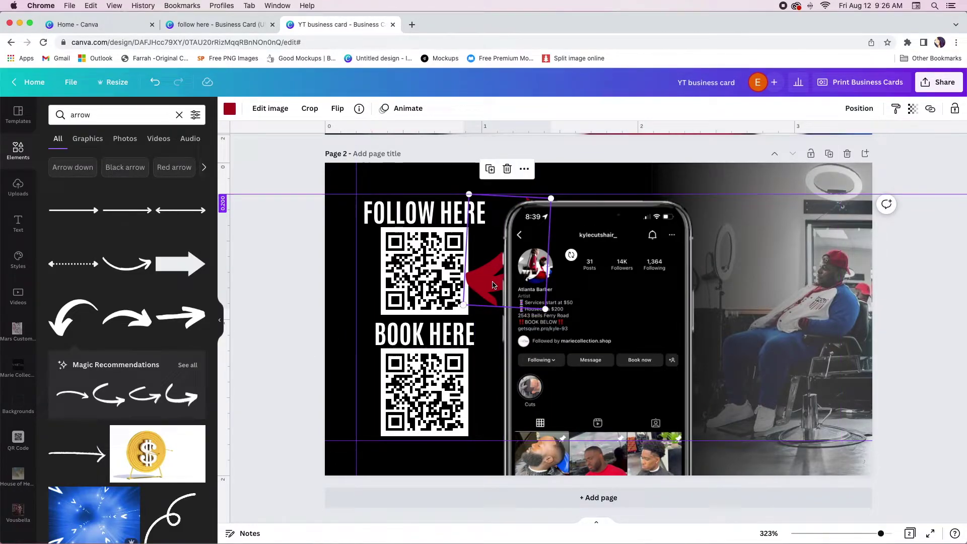
{"action": "left_click", "coordinate": [492, 171]}
{"action": "left_click_drag", "start_coordinate": [564, 296], "coordinate": [489, 405]}
Flip the duplicate arrow vertically so its head points right toward the lower corner of the card
{"action": "left_click", "coordinate": [337, 108]}
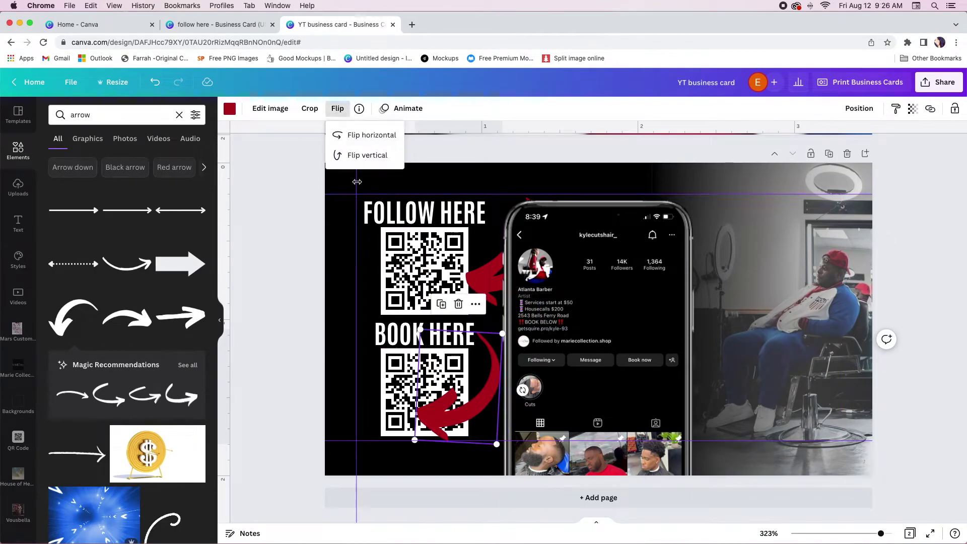
{"action": "left_click", "coordinate": [351, 134]}
{"action": "left_click", "coordinate": [354, 155]}
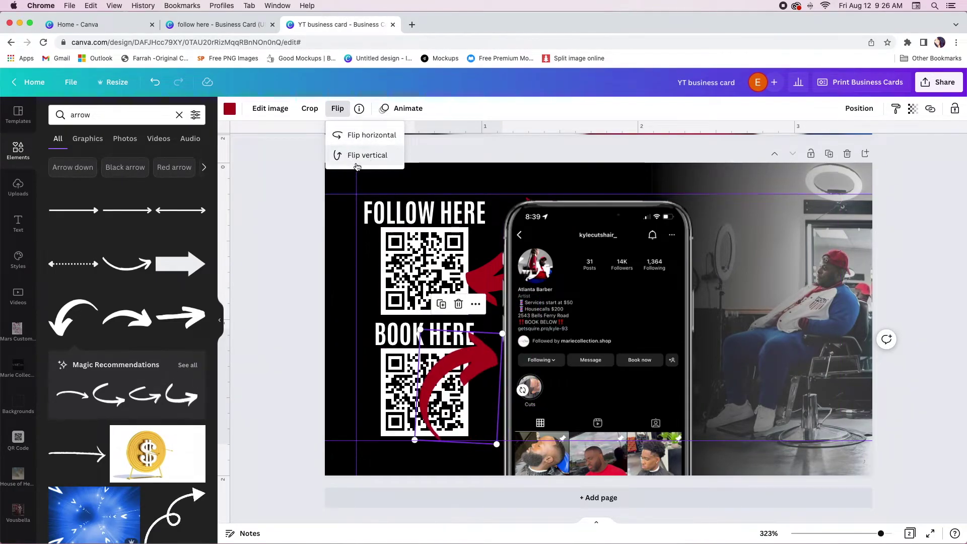
{"action": "left_click", "coordinate": [347, 134]}
Shrink the duplicate arrow to about 0.35 in tall and place its tip at the lower QR code's bottom-left corner
{"action": "left_click_drag", "start_coordinate": [480, 423], "coordinate": [419, 424]}
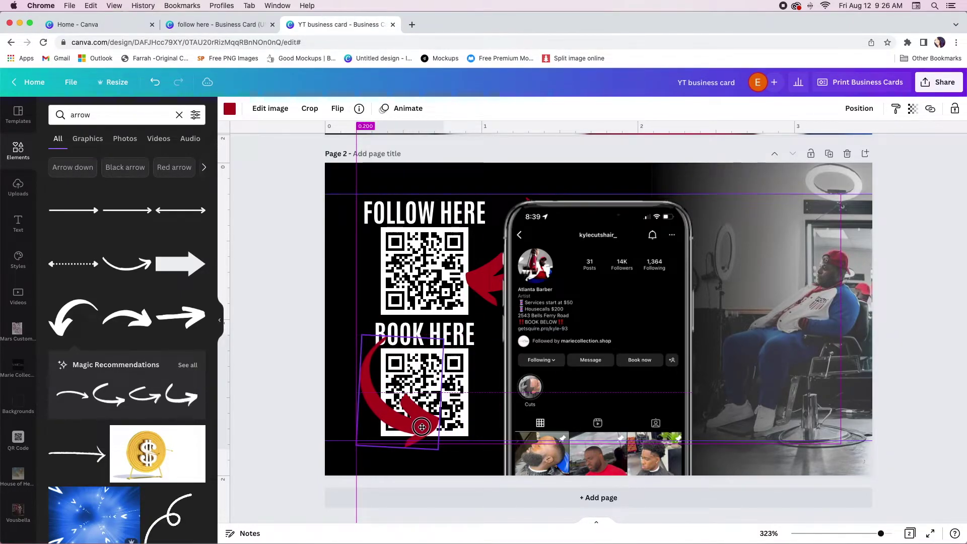
{"action": "left_click_drag", "start_coordinate": [360, 335], "coordinate": [411, 382]}
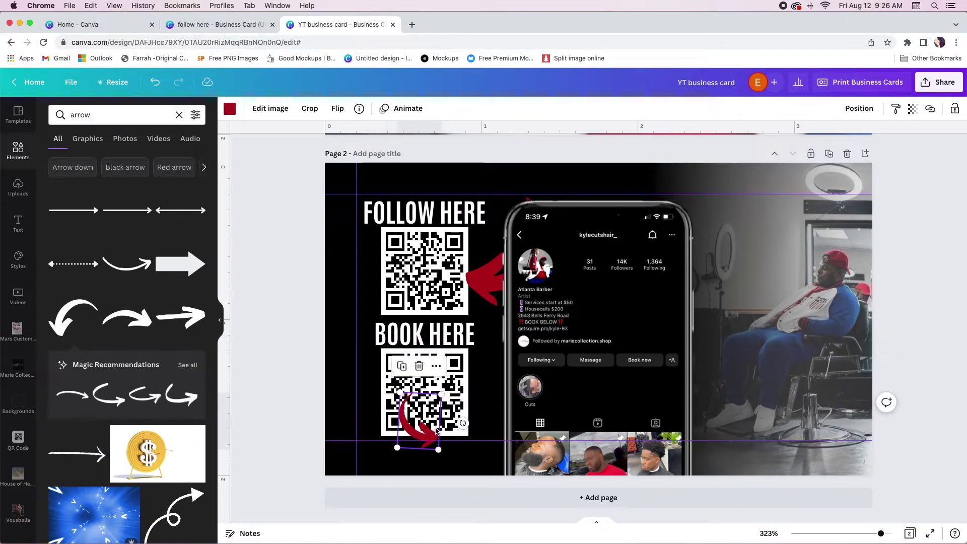
{"action": "left_click_drag", "start_coordinate": [418, 458], "coordinate": [393, 428]}
Move both labels, both QR codes and the small arrow together about 0.1 in right and slightly up
{"action": "left_click", "coordinate": [425, 221]}
{"action": "left_click", "coordinate": [425, 255], "text": "shift"}
{"action": "left_click", "coordinate": [426, 334], "text": "shift"}
{"action": "left_click", "coordinate": [425, 393], "text": "shift"}
{"action": "left_click", "coordinate": [386, 423], "text": "shift"}
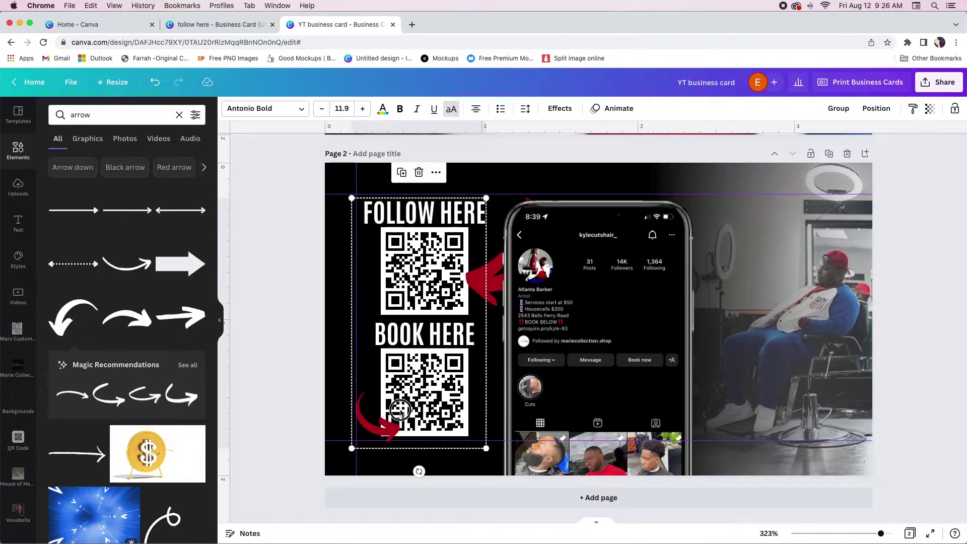
{"action": "left_click_drag", "start_coordinate": [393, 413], "coordinate": [409, 409]}
{"action": "left_click", "coordinate": [287, 395]}
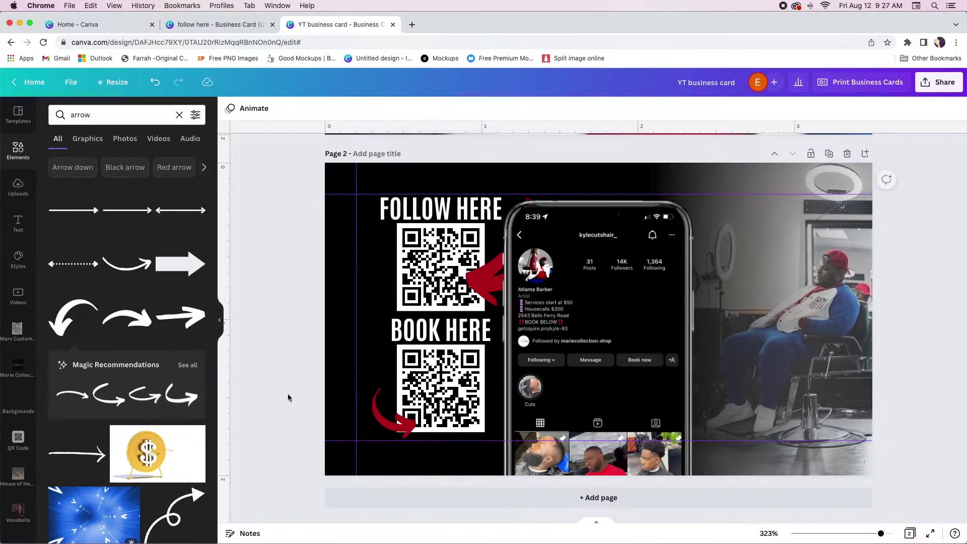
Move the small arrow slightly left and down so its tip just reaches the lower QR code's corner
{"action": "left_click", "coordinate": [389, 416]}
{"action": "left_click_drag", "start_coordinate": [389, 416], "coordinate": [377, 426]}
{"action": "left_click", "coordinate": [253, 371]}
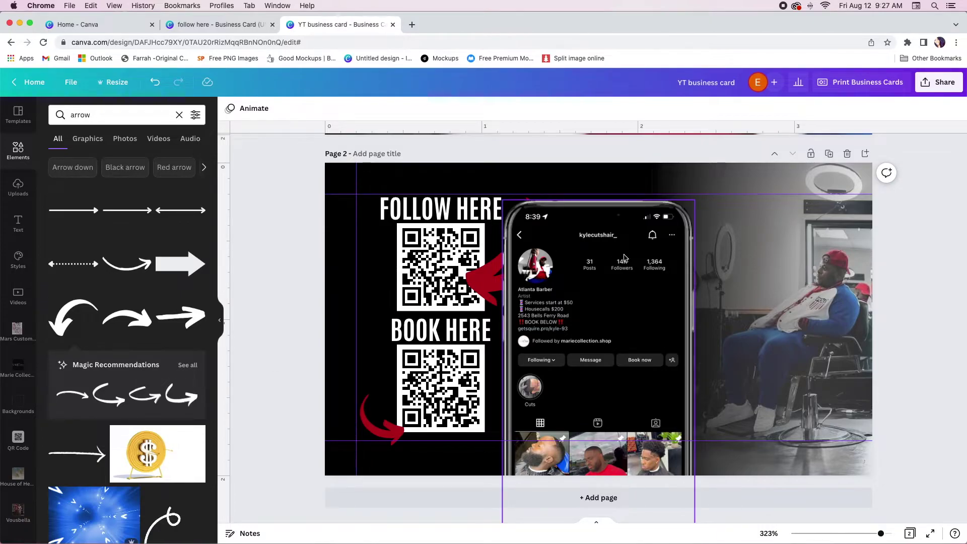
Search the elements for "cursor" and place the outlined clicking-cursor graphic over the Book now button on the phone mockup
{"action": "scroll", "coordinate": [267, 221], "scroll_direction": "down", "scroll_amount": 1}
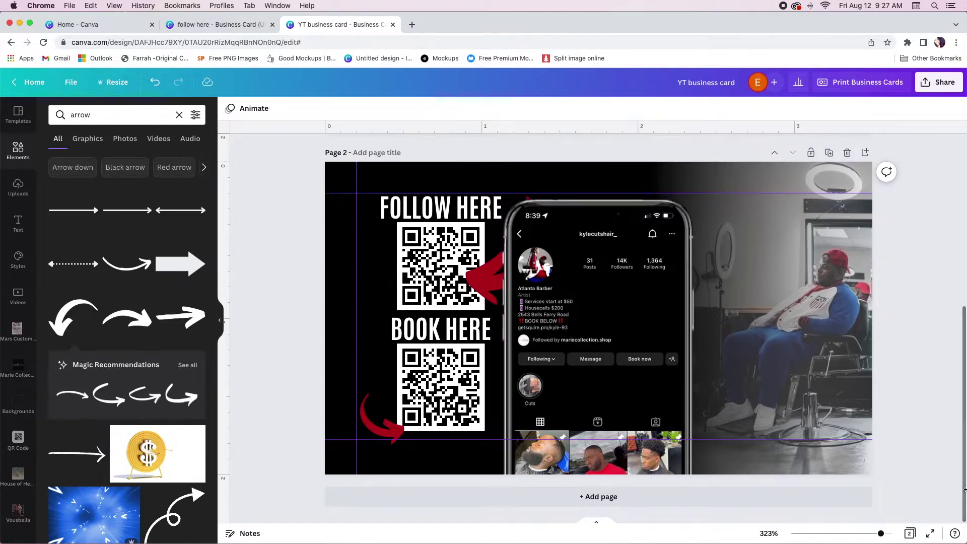
{"action": "left_click", "coordinate": [179, 114]}
{"action": "type", "text": "cur"}
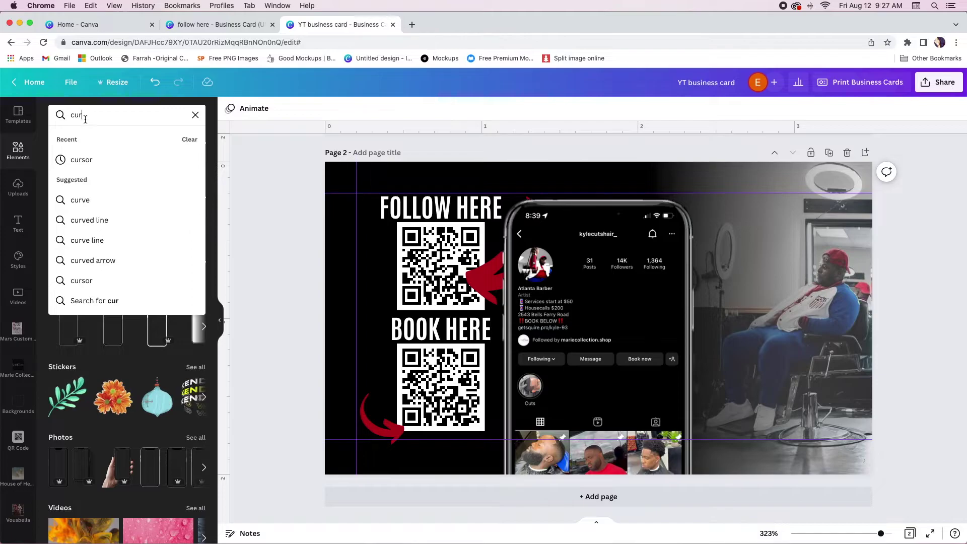
{"action": "left_click", "coordinate": [81, 159]}
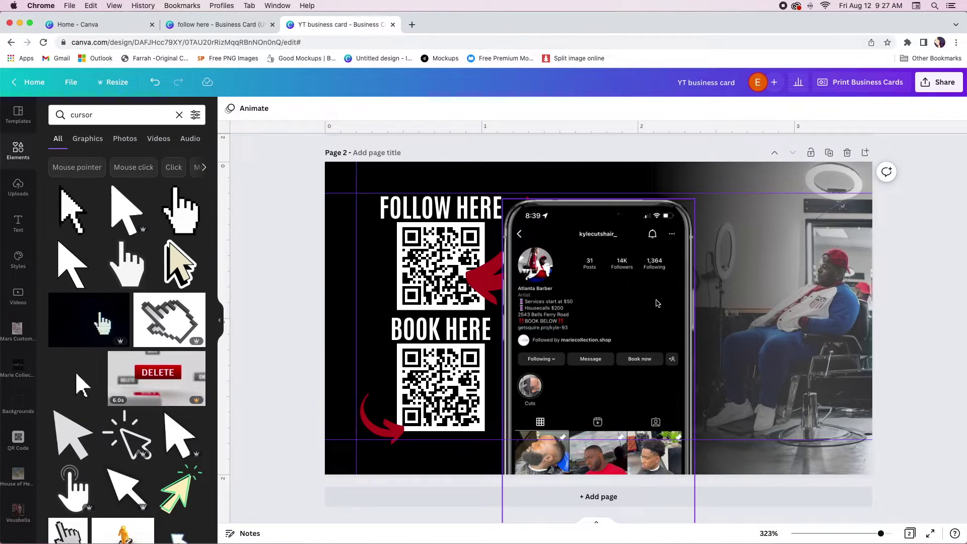
{"action": "scroll", "coordinate": [154, 234], "scroll_direction": "down", "scroll_amount": 1}
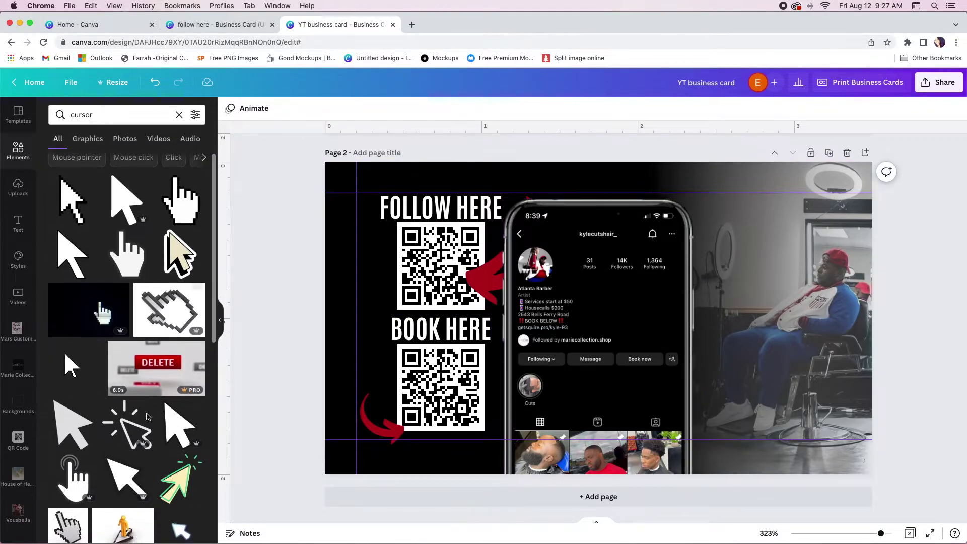
{"action": "left_click", "coordinate": [70, 356]}
{"action": "left_click_drag", "start_coordinate": [536, 255], "coordinate": [656, 362]}
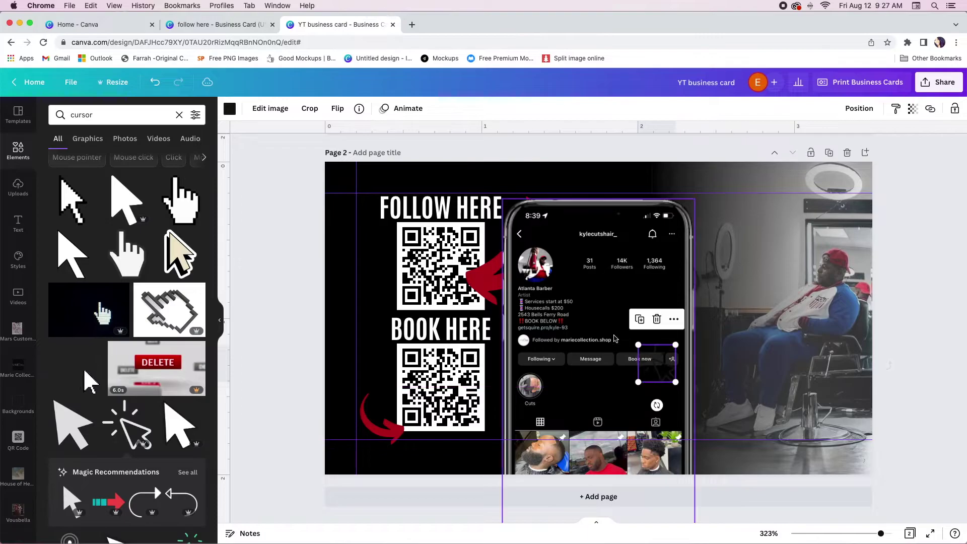
Recolor the cursor graphic white and shrink it to about 0.2 in at the Book now button's right end
{"action": "left_click", "coordinate": [230, 108]}
{"action": "left_click", "coordinate": [51, 238]}
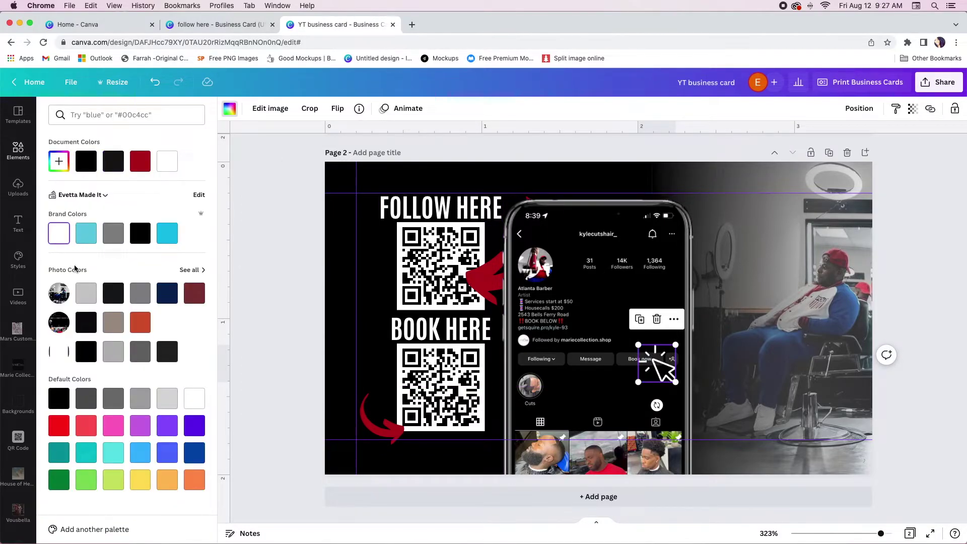
{"action": "left_click", "coordinate": [665, 380]}
{"action": "left_click_drag", "start_coordinate": [668, 378], "coordinate": [667, 369]}
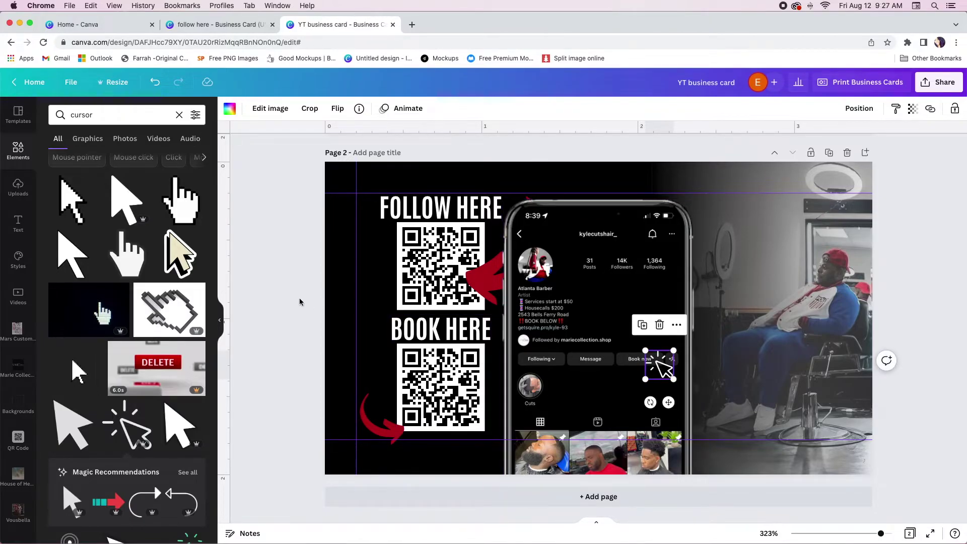
Turn off the rulers and guides and collapse the elements panel to review both sides of the card
{"action": "left_click", "coordinate": [328, 289]}
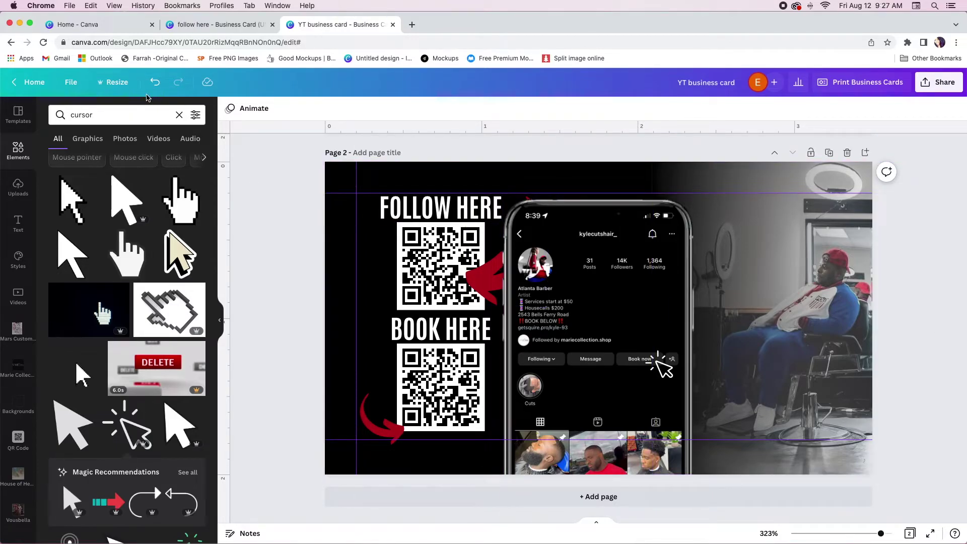
{"action": "left_click", "coordinate": [69, 89]}
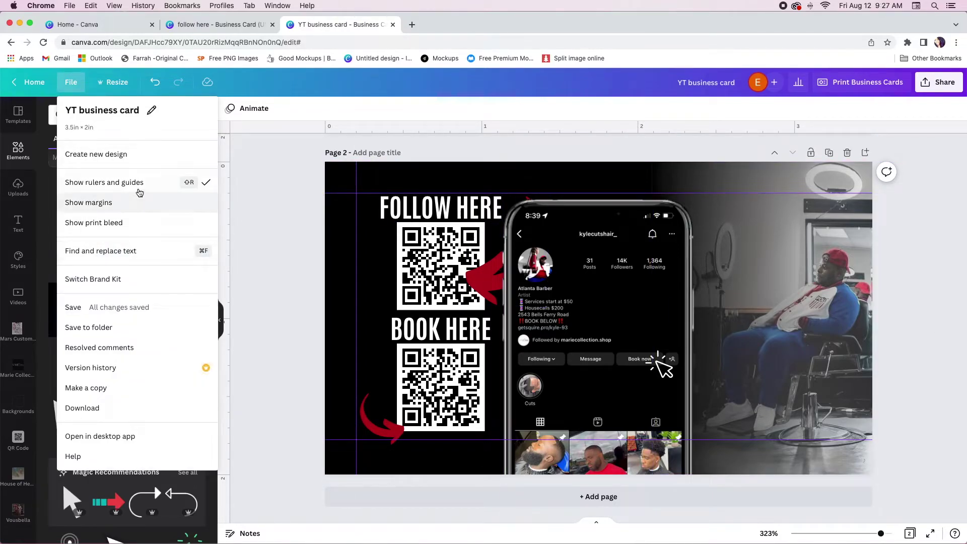
{"action": "left_click", "coordinate": [192, 182]}
{"action": "left_click", "coordinate": [219, 320]}
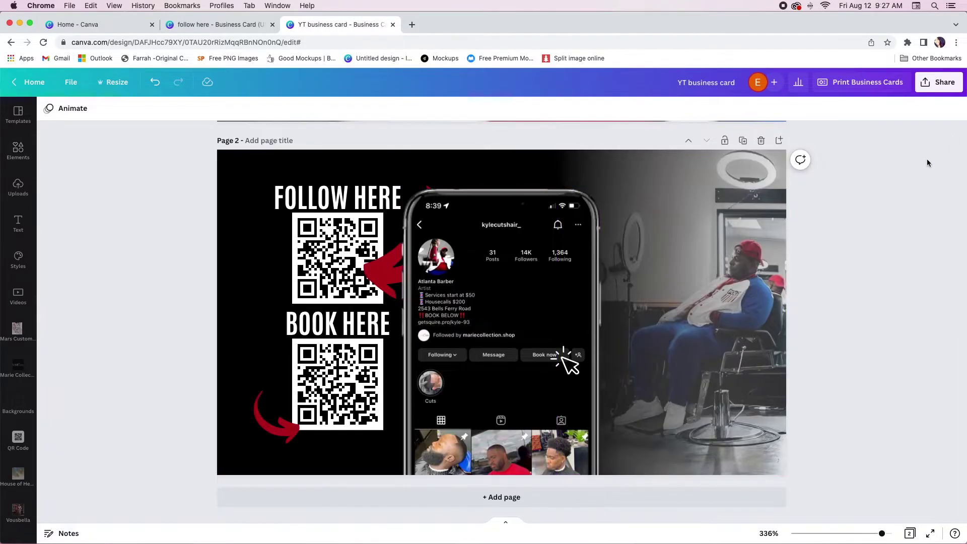
{"action": "scroll", "coordinate": [908, 194], "scroll_direction": "up", "scroll_amount": 5}
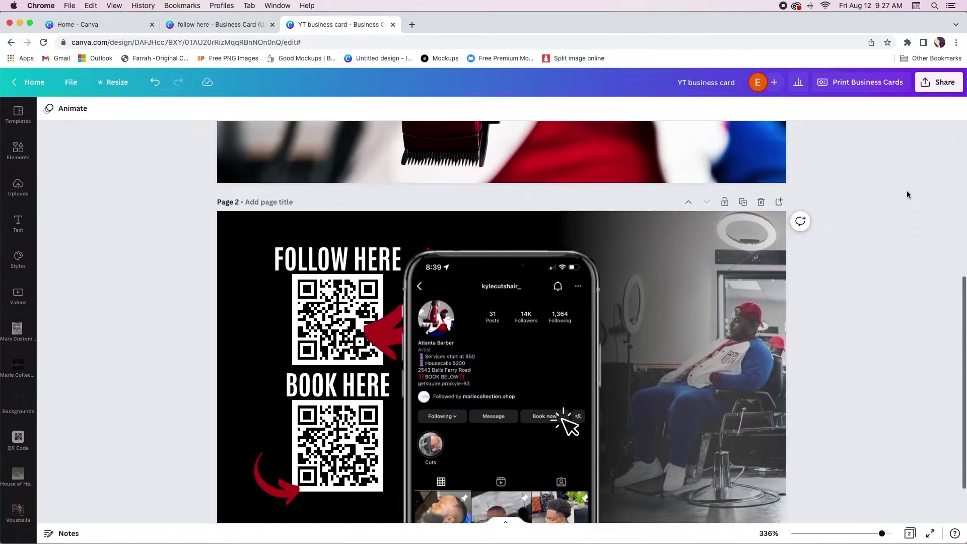
{"action": "scroll", "coordinate": [908, 195], "scroll_direction": "down", "scroll_amount": 5}
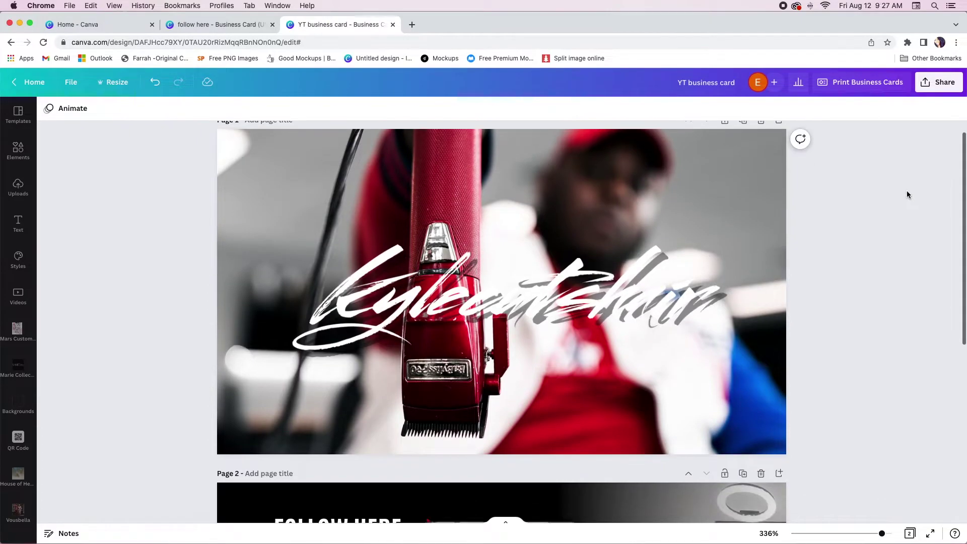
{"action": "scroll", "coordinate": [908, 195], "scroll_direction": "down", "scroll_amount": 2}
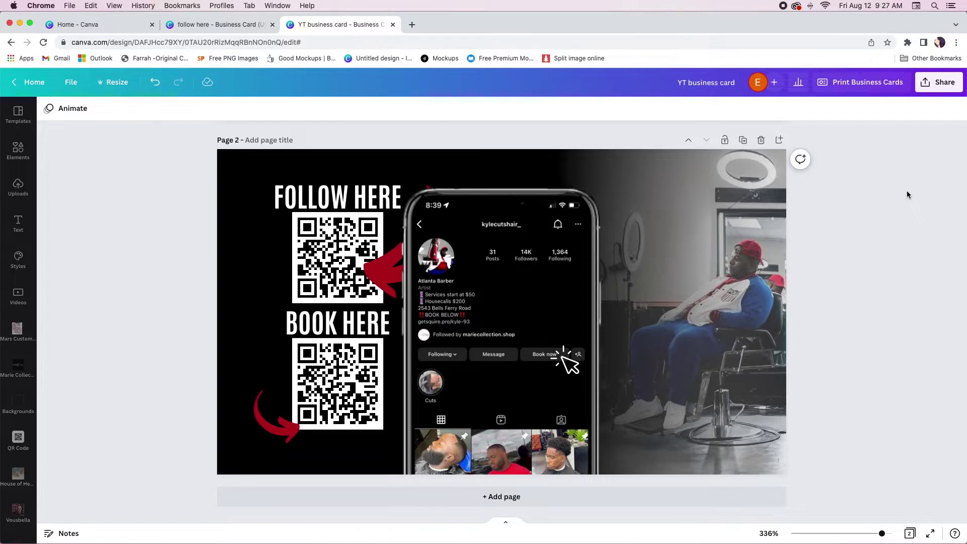
{"action": "scroll", "coordinate": [908, 194], "scroll_direction": "up", "scroll_amount": 2}
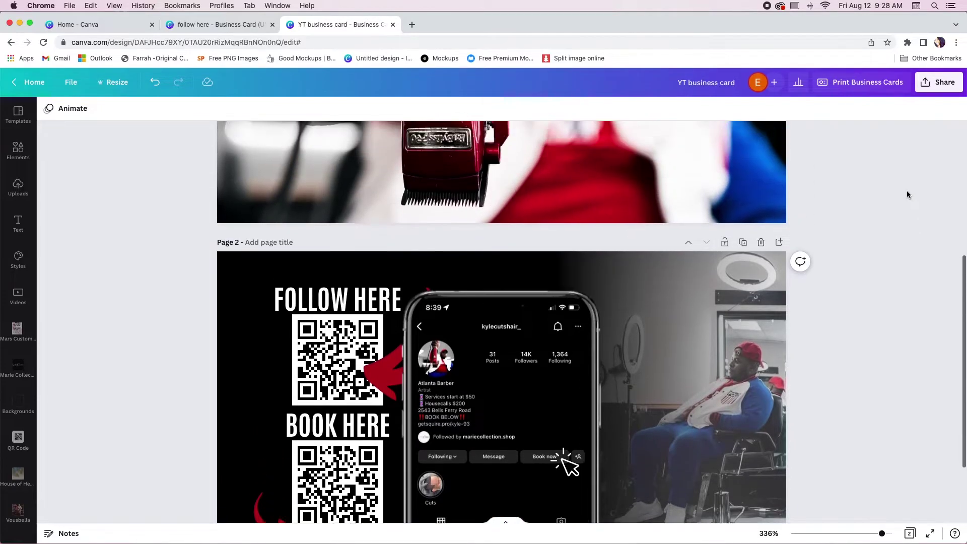
{"action": "scroll", "coordinate": [907, 195], "scroll_direction": "up", "scroll_amount": 5}
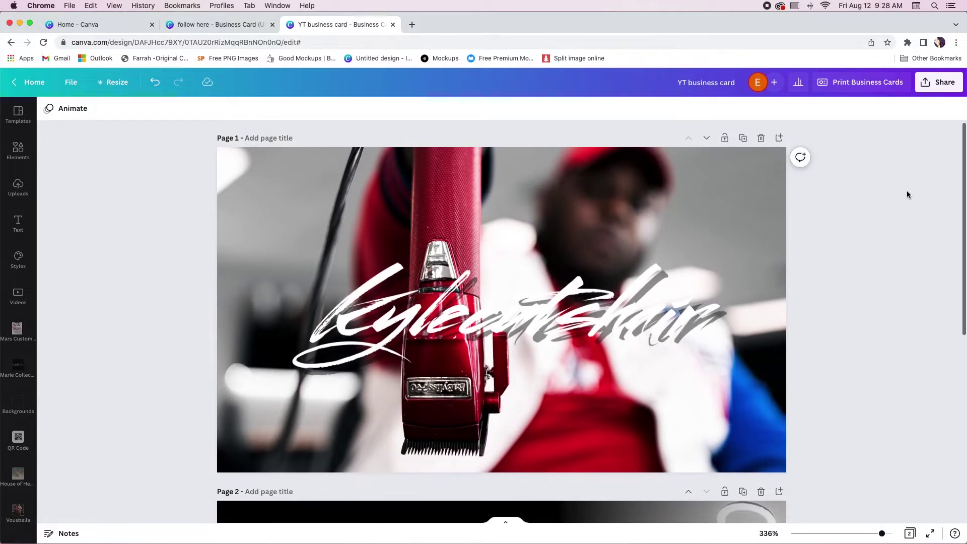
Start a double-sided business card print order for all pages, keeping Premium paper
{"action": "left_click", "coordinate": [857, 83]}
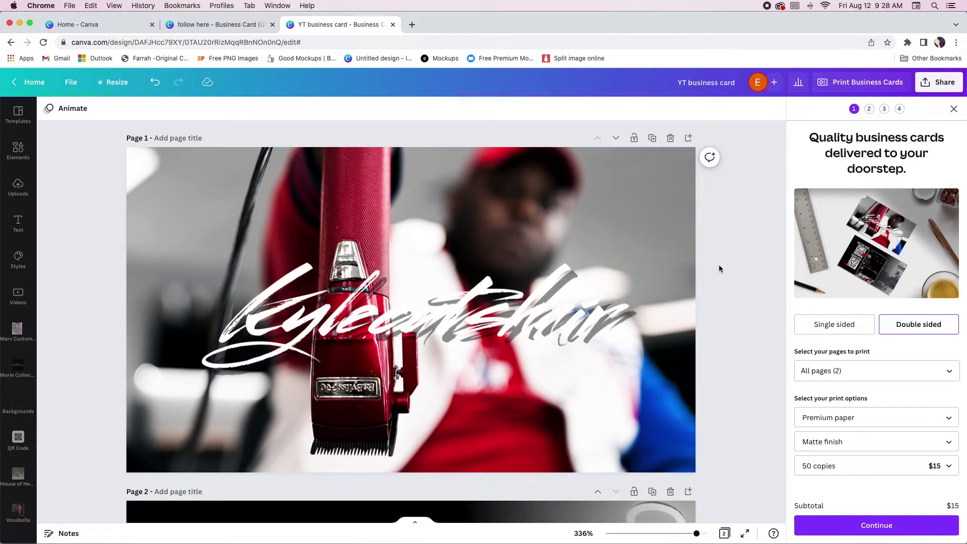
{"action": "scroll", "coordinate": [719, 265], "scroll_direction": "down", "scroll_amount": 3}
{"action": "scroll", "coordinate": [774, 258], "scroll_direction": "up", "scroll_amount": 3}
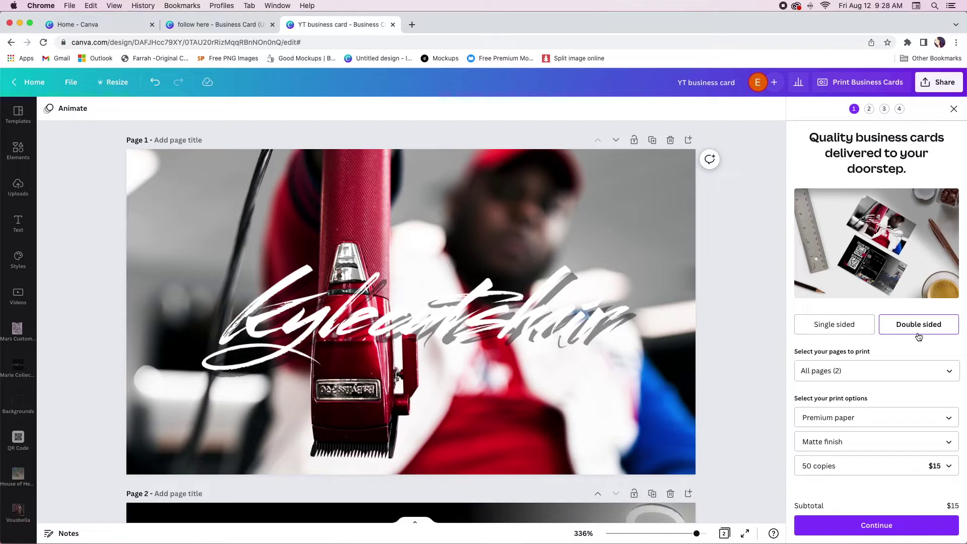
{"action": "scroll", "coordinate": [779, 318], "scroll_direction": "down", "scroll_amount": 1}
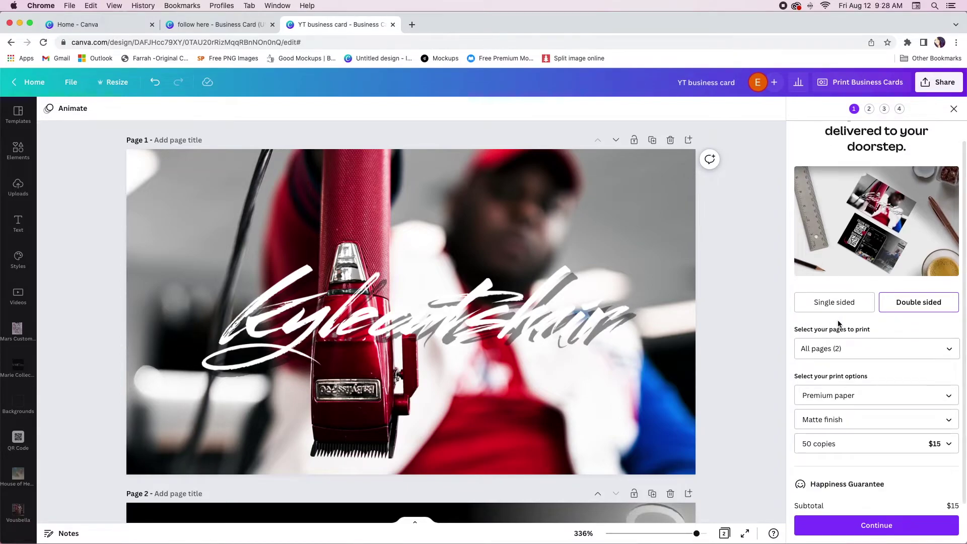
{"action": "scroll", "coordinate": [908, 391], "scroll_direction": "down", "scroll_amount": 1}
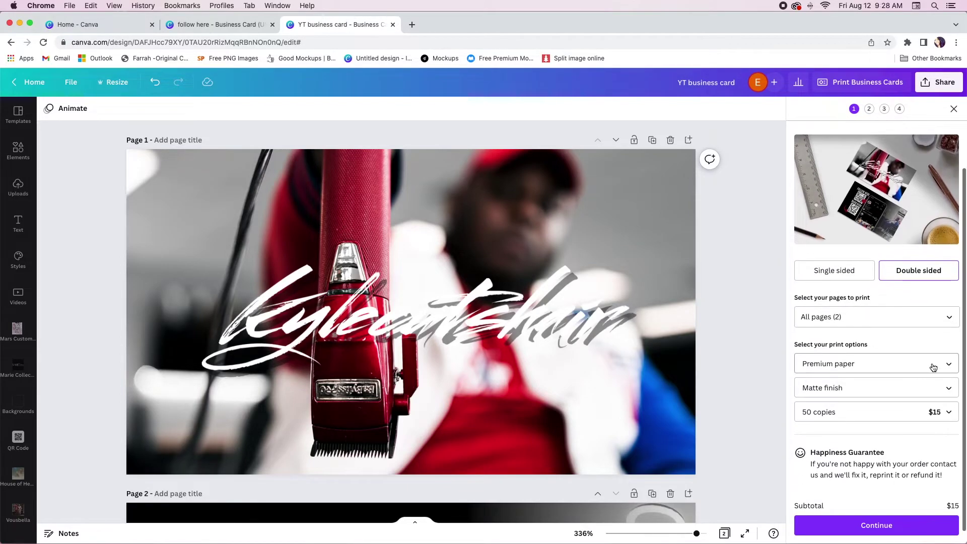
{"action": "left_click", "coordinate": [929, 364]}
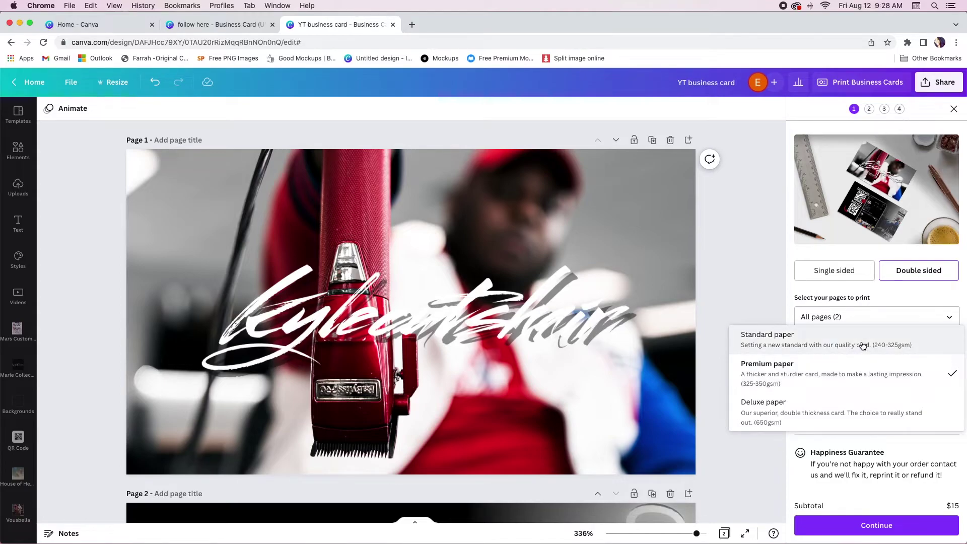
{"action": "left_click", "coordinate": [871, 375]}
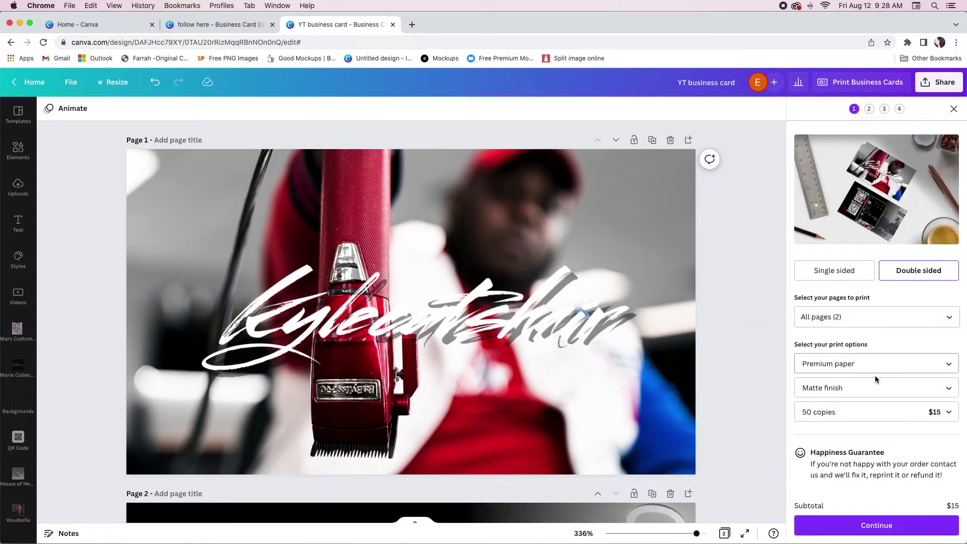
Set the print finish to Gloss and browse the copy quantities, keeping 50 copies
{"action": "left_click", "coordinate": [879, 387]}
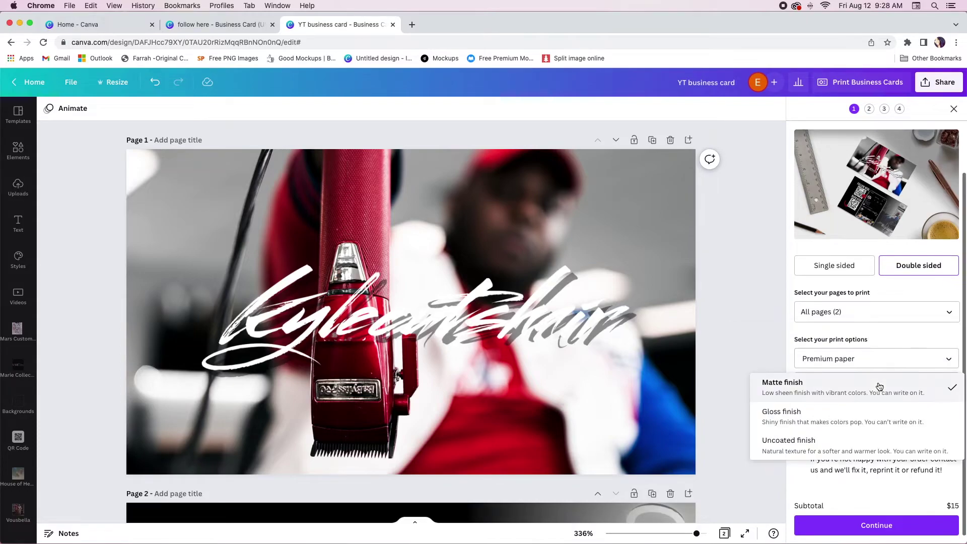
{"action": "left_click", "coordinate": [882, 418]}
{"action": "left_click", "coordinate": [901, 407]}
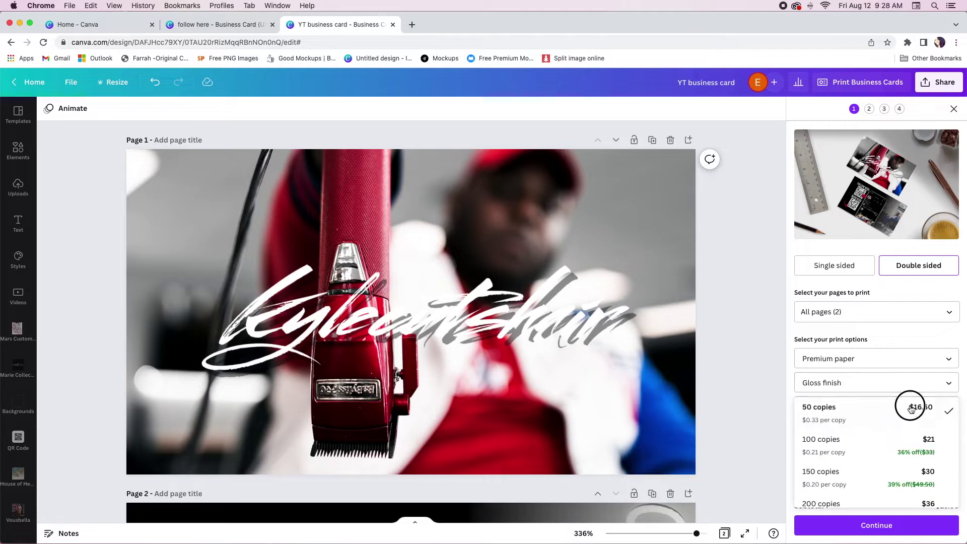
{"action": "scroll", "coordinate": [900, 462], "scroll_direction": "down", "scroll_amount": 1}
{"action": "scroll", "coordinate": [901, 462], "scroll_direction": "down", "scroll_amount": 2}
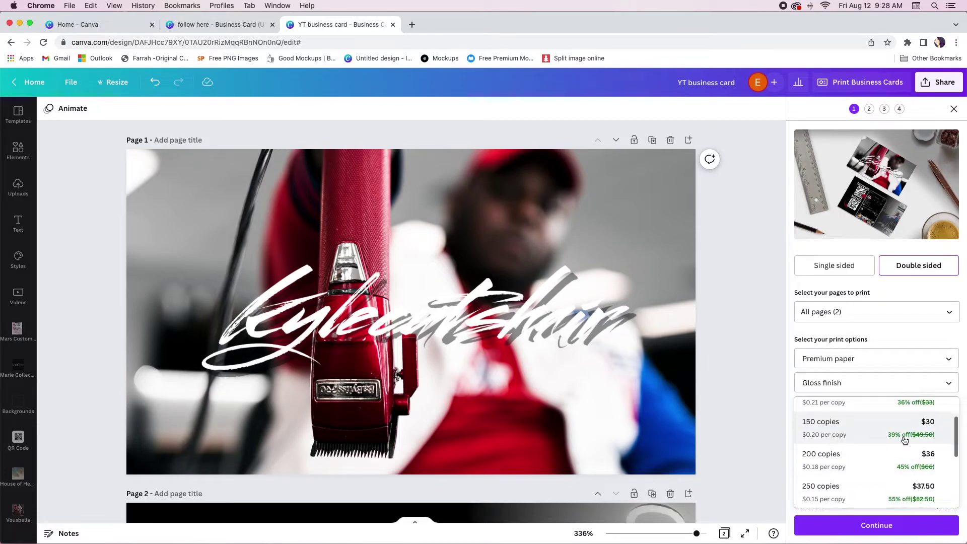
{"action": "scroll", "coordinate": [876, 448], "scroll_direction": "down", "scroll_amount": 1}
{"action": "scroll", "coordinate": [893, 460], "scroll_direction": "down", "scroll_amount": 1}
{"action": "left_click", "coordinate": [747, 393]}
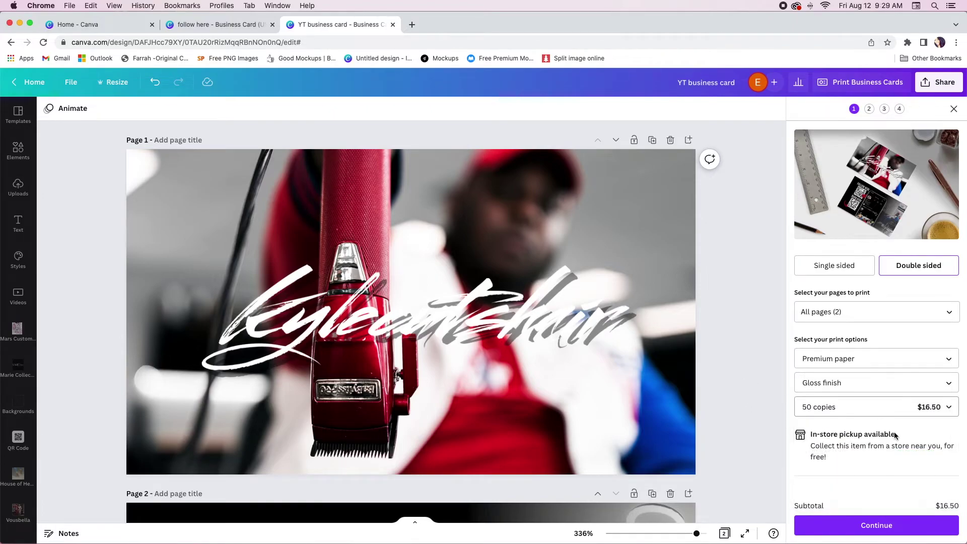
Continue to the print-readiness check and shift the front background photo right within its crop to fill the white bleed edge
{"action": "scroll", "coordinate": [886, 433], "scroll_direction": "down", "scroll_amount": 1}
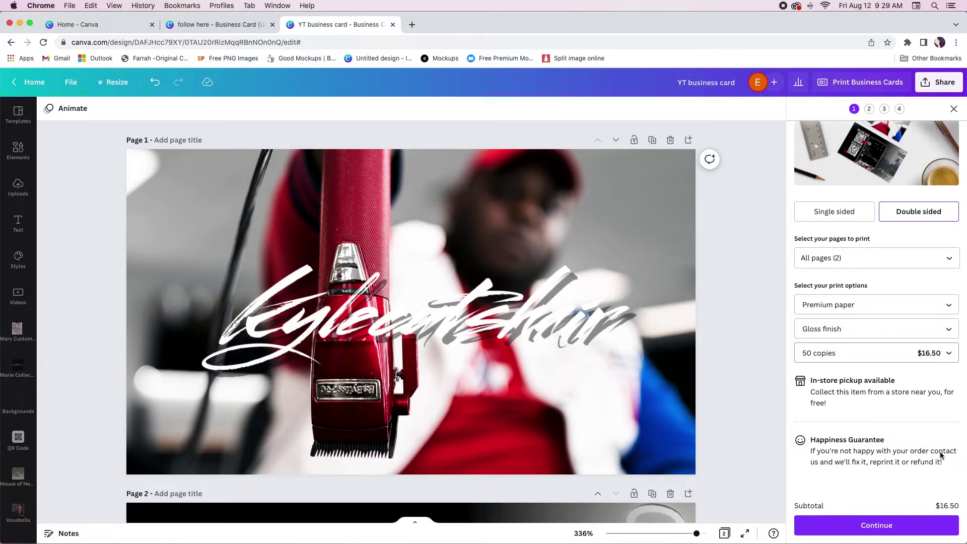
{"action": "left_click", "coordinate": [916, 531]}
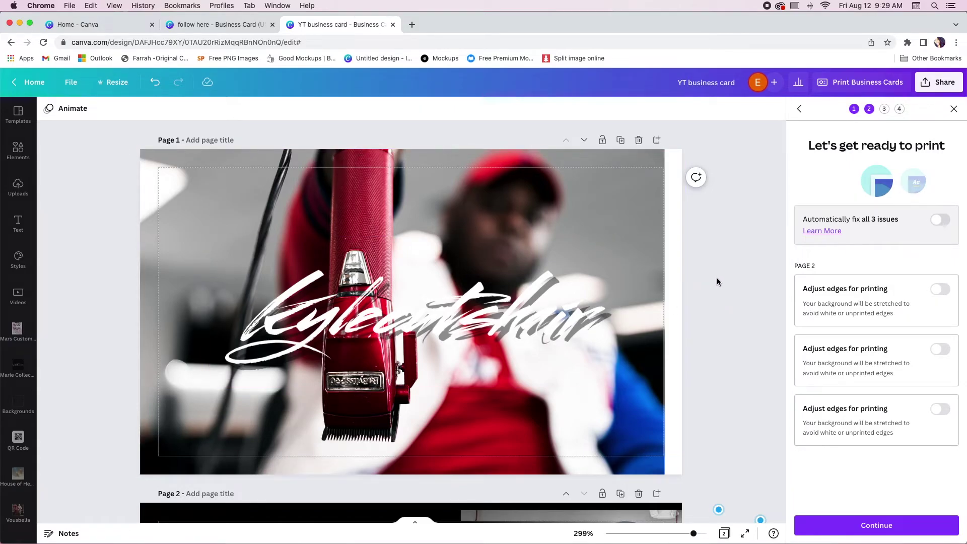
{"action": "scroll", "coordinate": [716, 278], "scroll_direction": "down", "scroll_amount": 1}
{"action": "scroll", "coordinate": [715, 276], "scroll_direction": "up", "scroll_amount": 1}
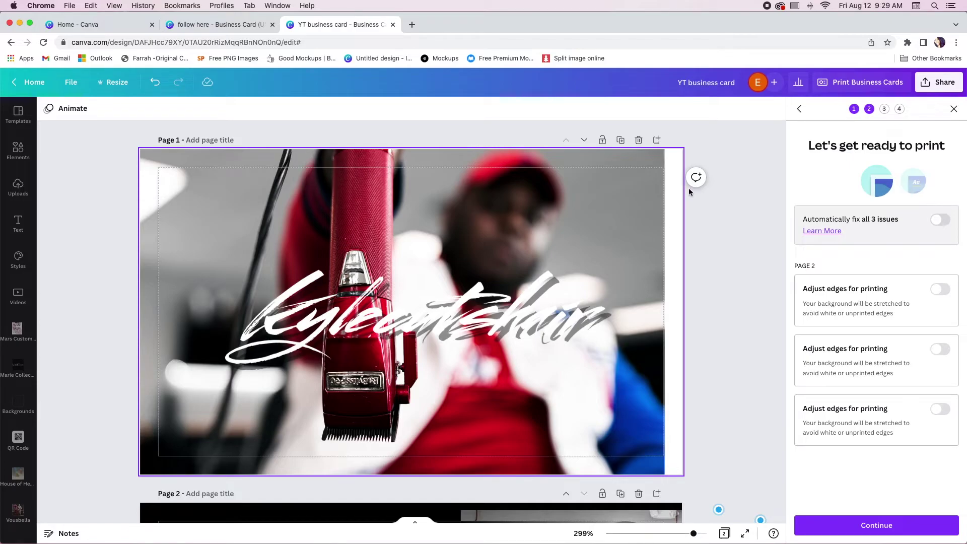
{"action": "left_click", "coordinate": [625, 230]}
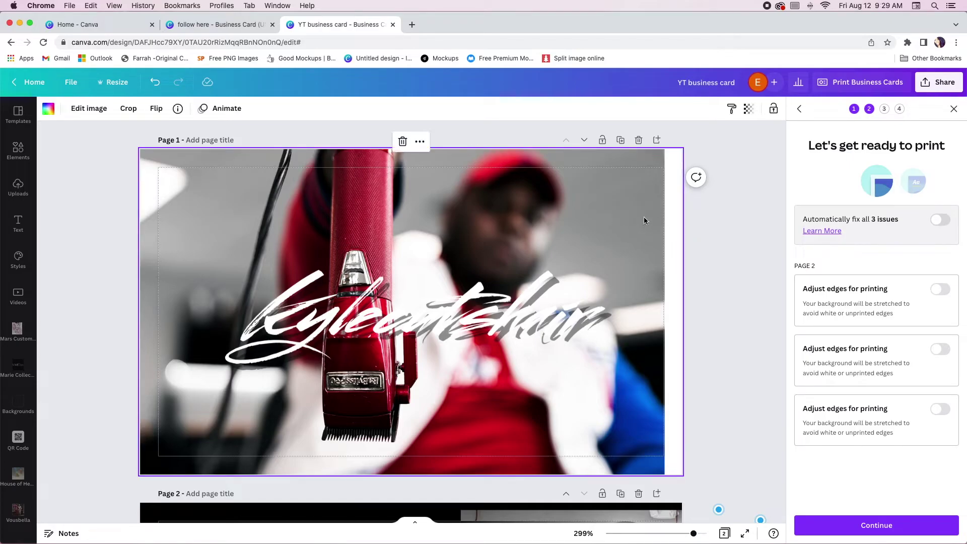
{"action": "double_click", "coordinate": [648, 241]}
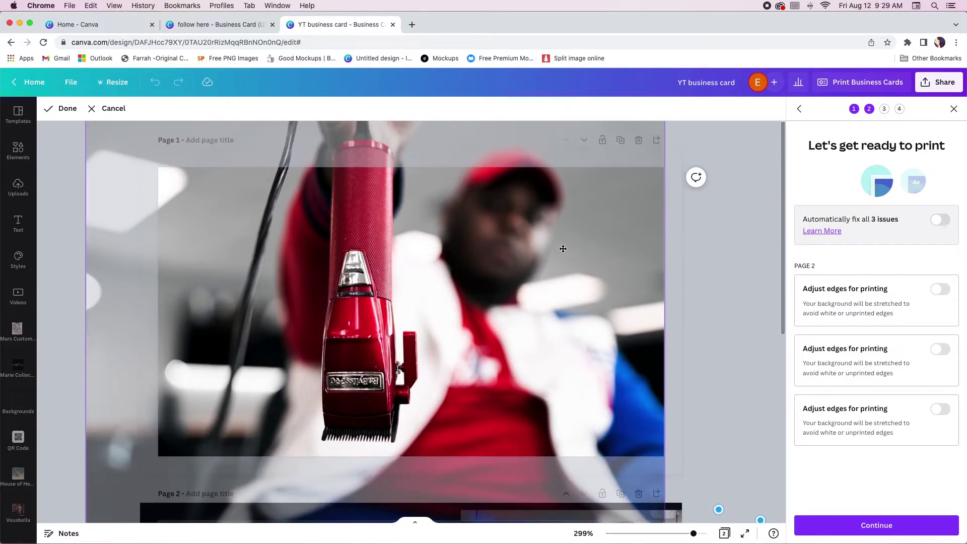
{"action": "left_click_drag", "start_coordinate": [574, 252], "coordinate": [590, 252]}
{"action": "left_click", "coordinate": [74, 113]}
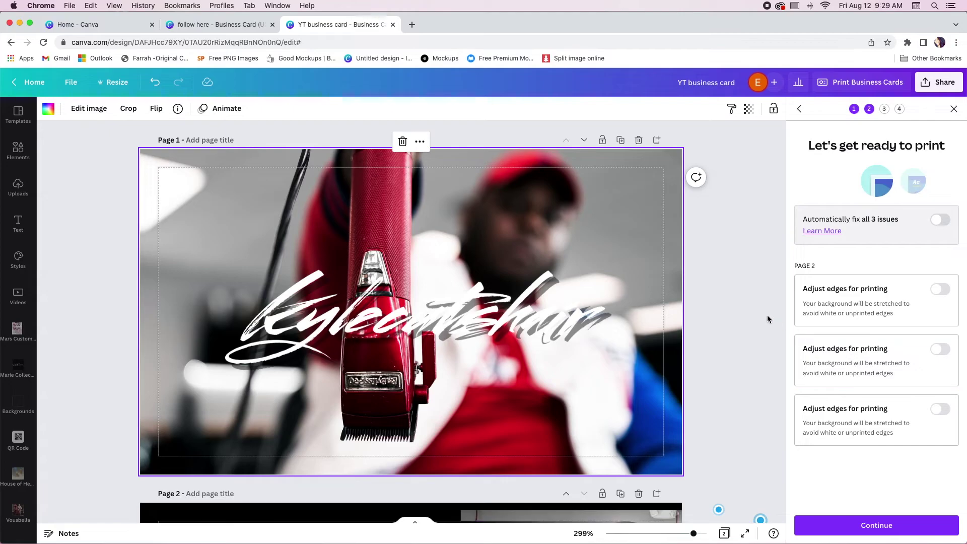
{"action": "left_click", "coordinate": [748, 310]}
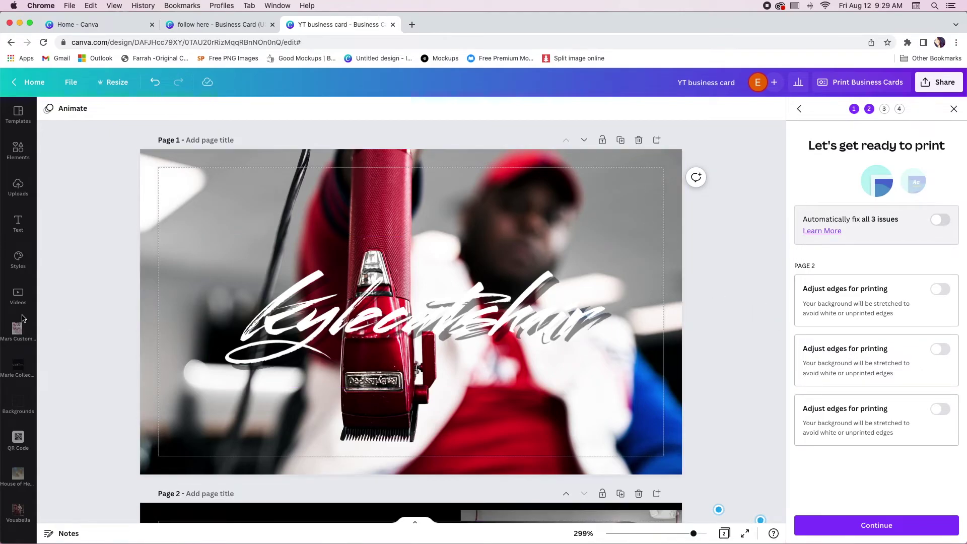
Enlarge the barber photo on page 2 to about 2 × 2.5 in and reposition it to cover the bleed edges
{"action": "scroll", "coordinate": [697, 290], "scroll_direction": "down", "scroll_amount": 10}
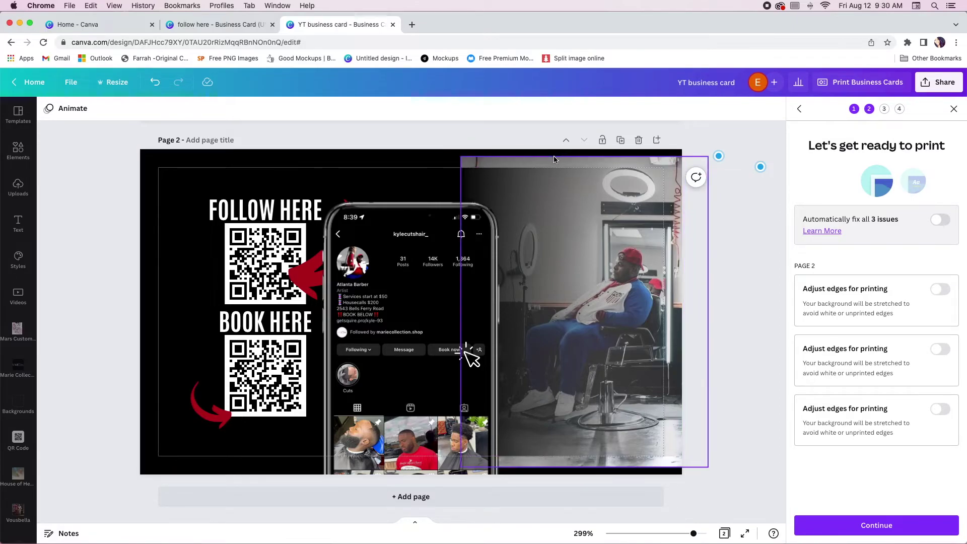
{"action": "left_click", "coordinate": [650, 163]}
{"action": "left_click_drag", "start_coordinate": [460, 156], "coordinate": [441, 132]}
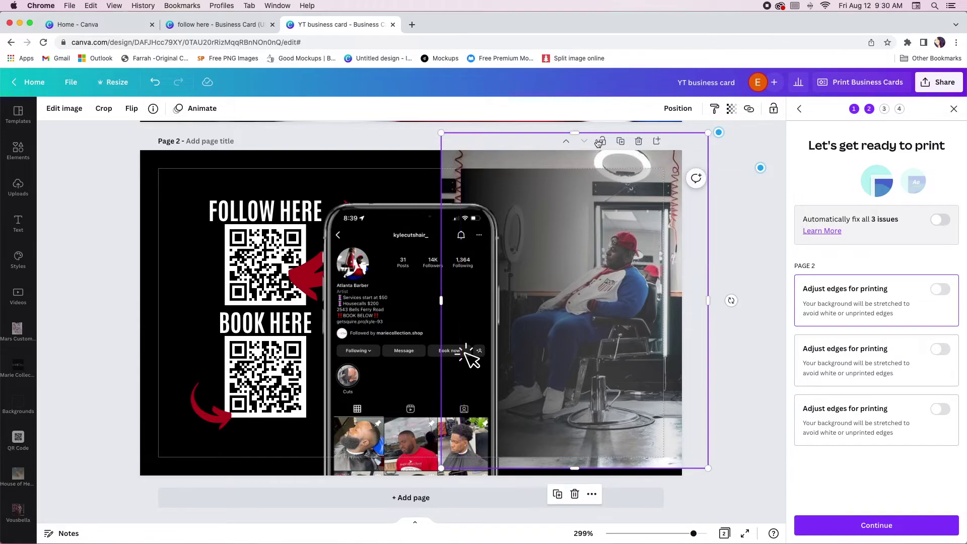
{"action": "left_click_drag", "start_coordinate": [580, 160], "coordinate": [582, 183]}
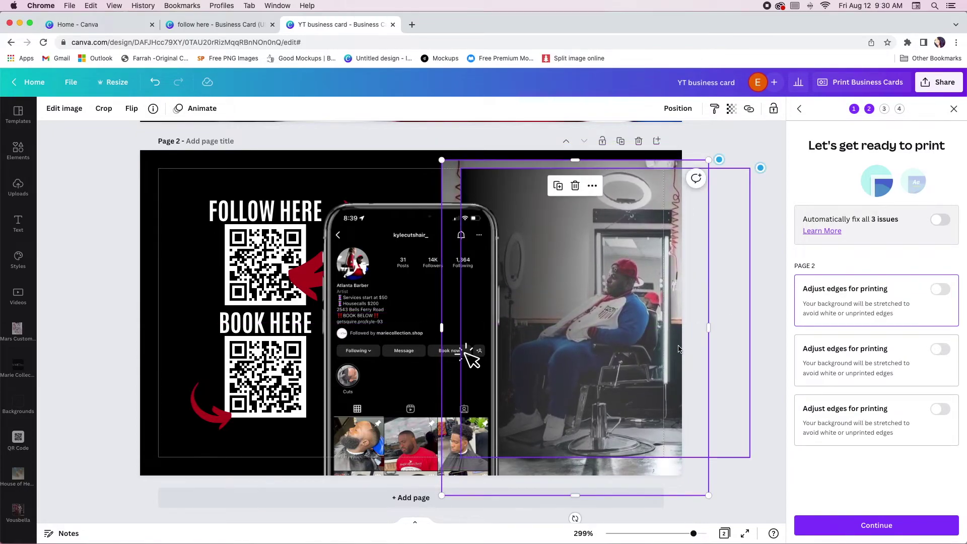
{"action": "left_click", "coordinate": [726, 509]}
{"action": "left_click", "coordinate": [691, 482]}
{"action": "left_click_drag", "start_coordinate": [709, 496], "coordinate": [727, 512]}
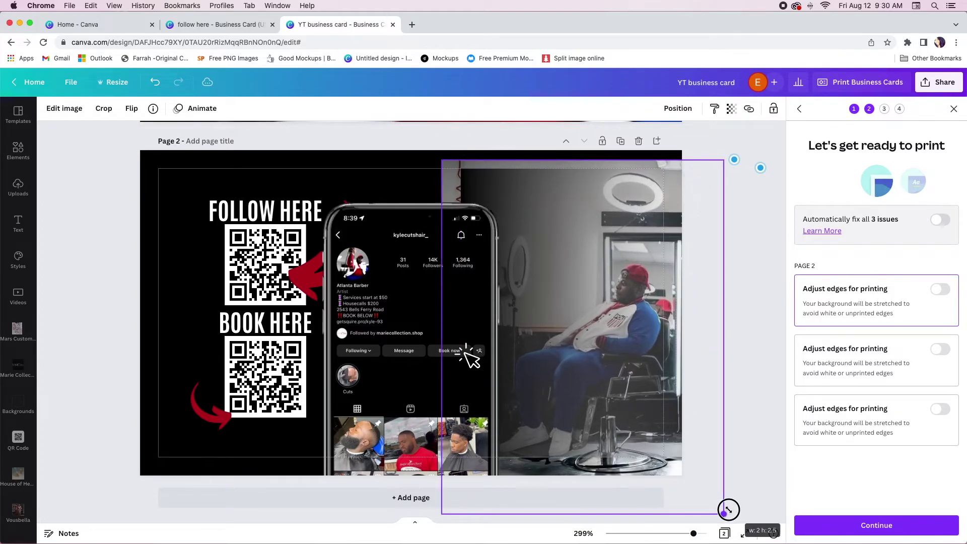
{"action": "left_click_drag", "start_coordinate": [632, 424], "coordinate": [609, 368]}
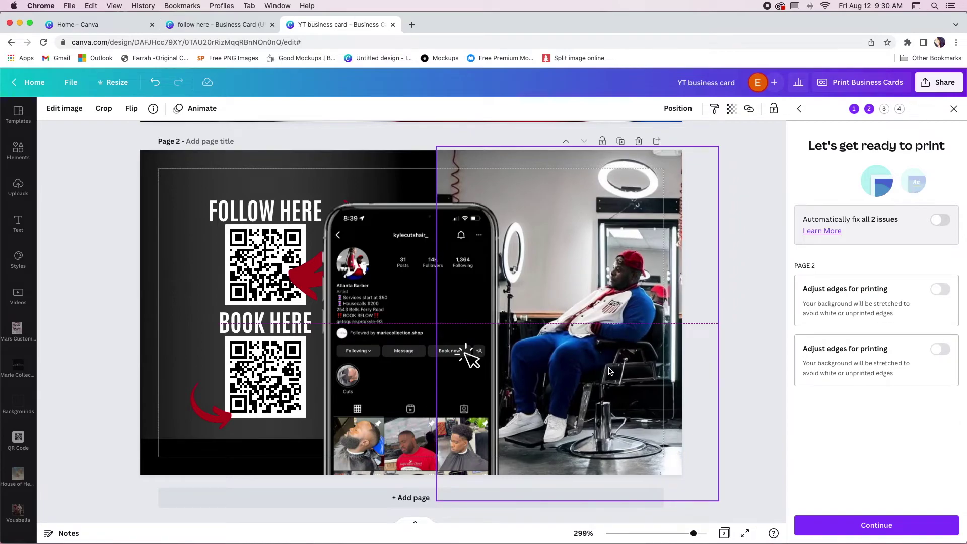
Move the black gradient on page 2 back over the barber photo and enlarge it to span the page height including bleed
{"action": "left_click", "coordinate": [199, 266]}
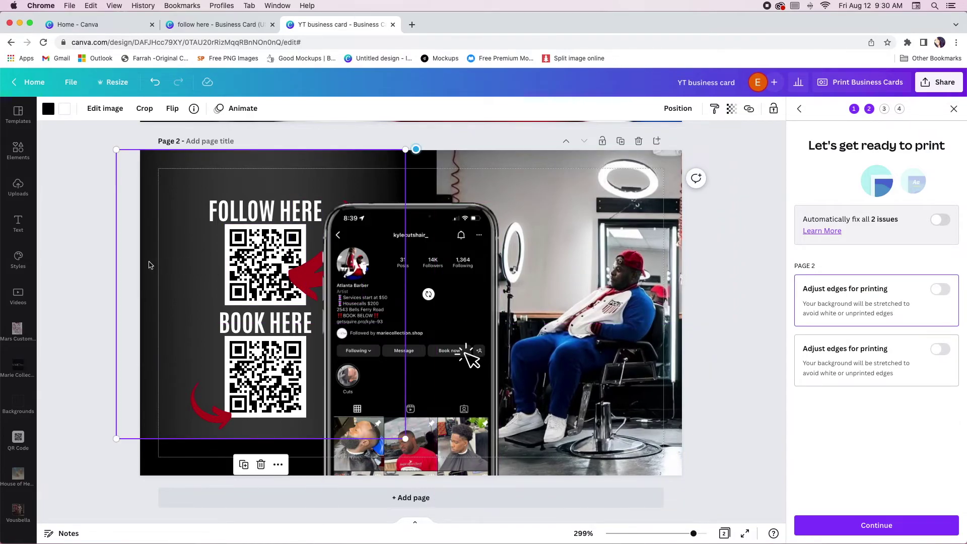
{"action": "left_click_drag", "start_coordinate": [154, 272], "coordinate": [472, 271]}
{"action": "left_click_drag", "start_coordinate": [725, 439], "coordinate": [748, 499]}
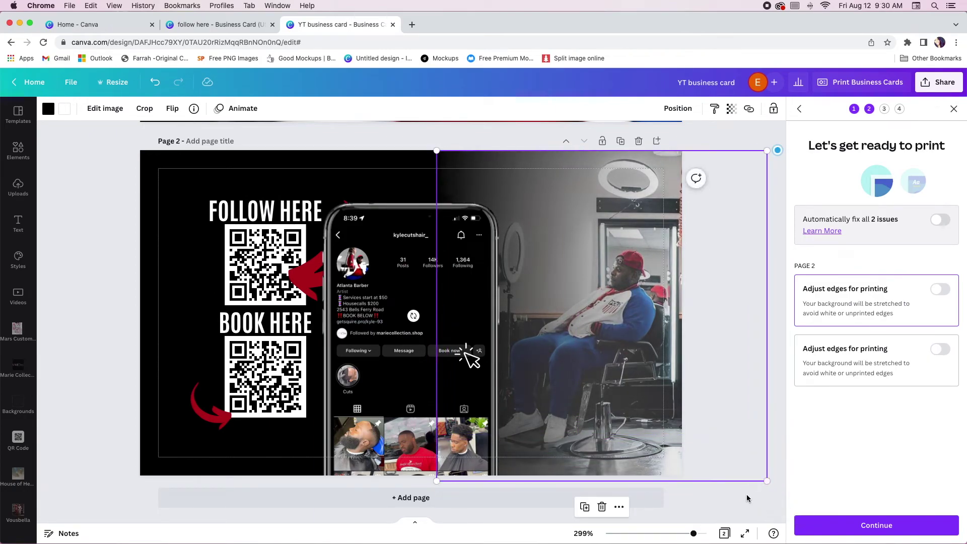
{"action": "left_click", "coordinate": [749, 511]}
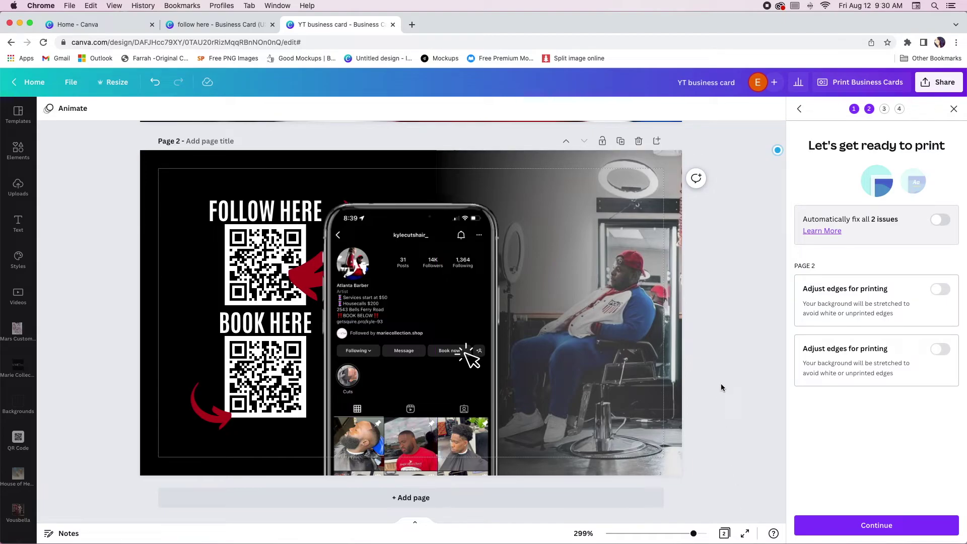
Nudge the black gradient slightly left and up so it reaches past the page's upper and lower bleed edges
{"action": "mouse_move", "coordinate": [499, 158]}
{"action": "left_mouse_down"}
{"action": "mouse_move", "coordinate": [481, 158]}
{"action": "mouse_move", "coordinate": [491, 161]}
{"action": "left_mouse_up"}
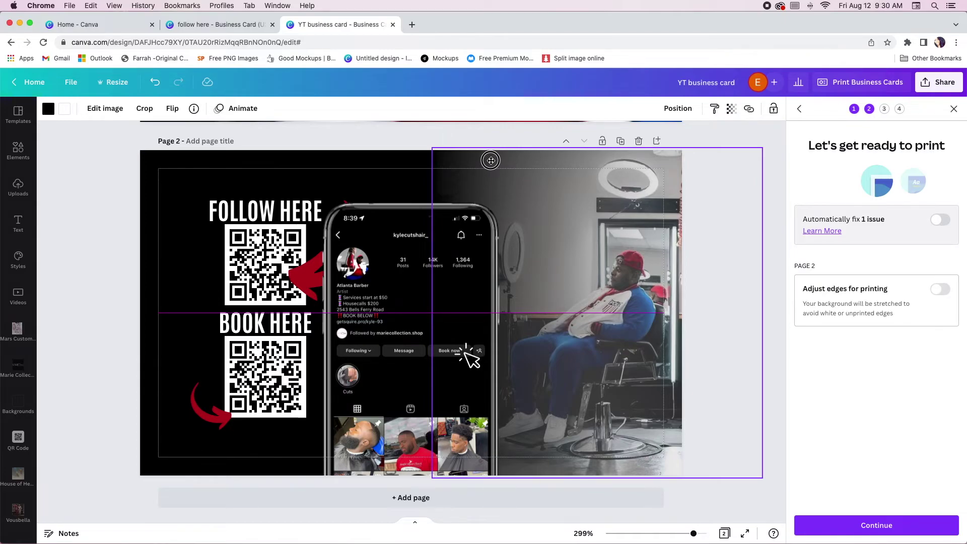
{"action": "left_click_drag", "start_coordinate": [492, 161], "coordinate": [492, 163]}
{"action": "left_click", "coordinate": [428, 138]}
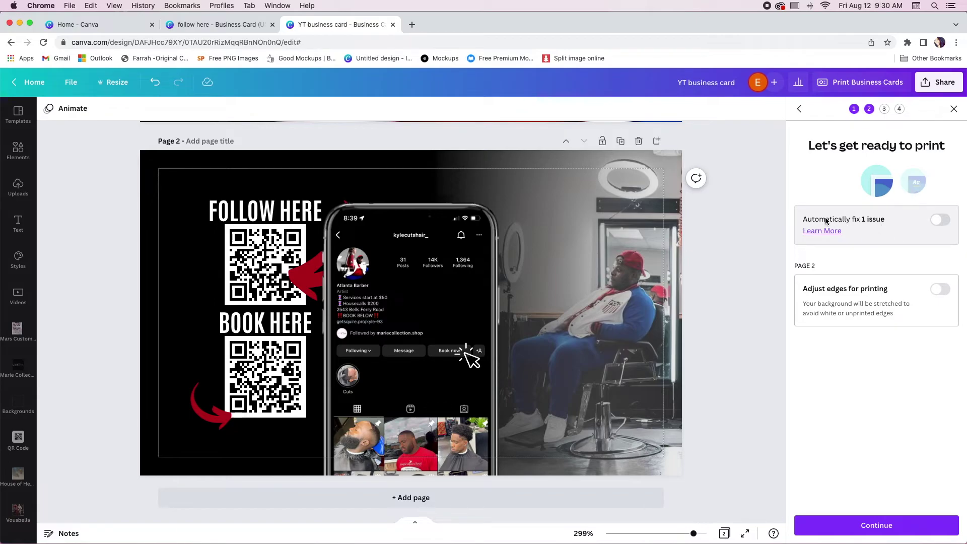
Try the automatic fix that stretches page 2's edges for printing, and undo it
{"action": "left_click", "coordinate": [940, 220]}
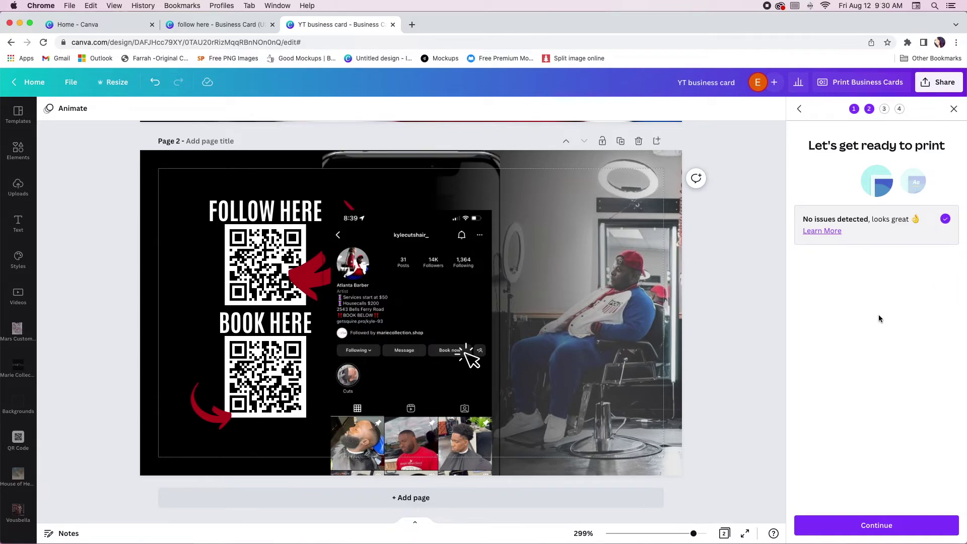
{"action": "key", "text": "super+z"}
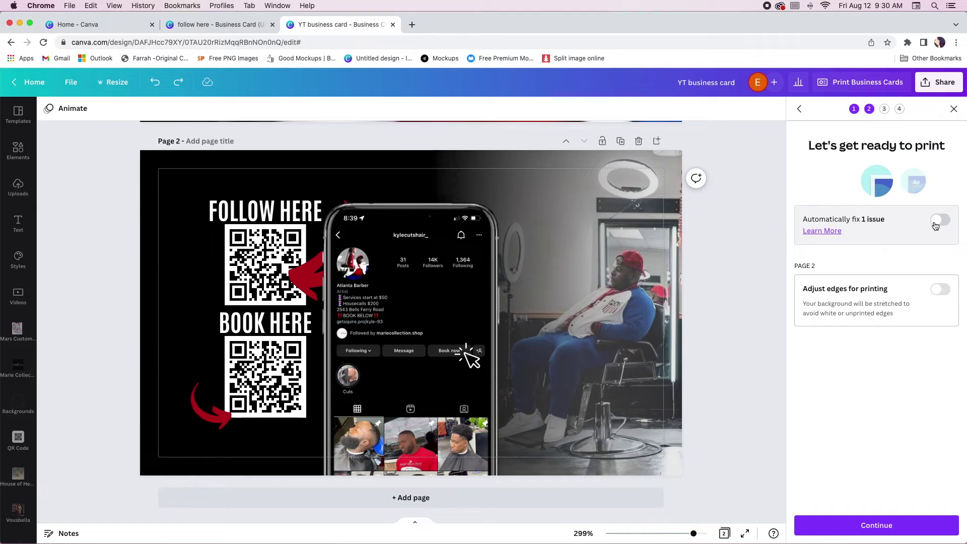
{"action": "left_click", "coordinate": [936, 224]}
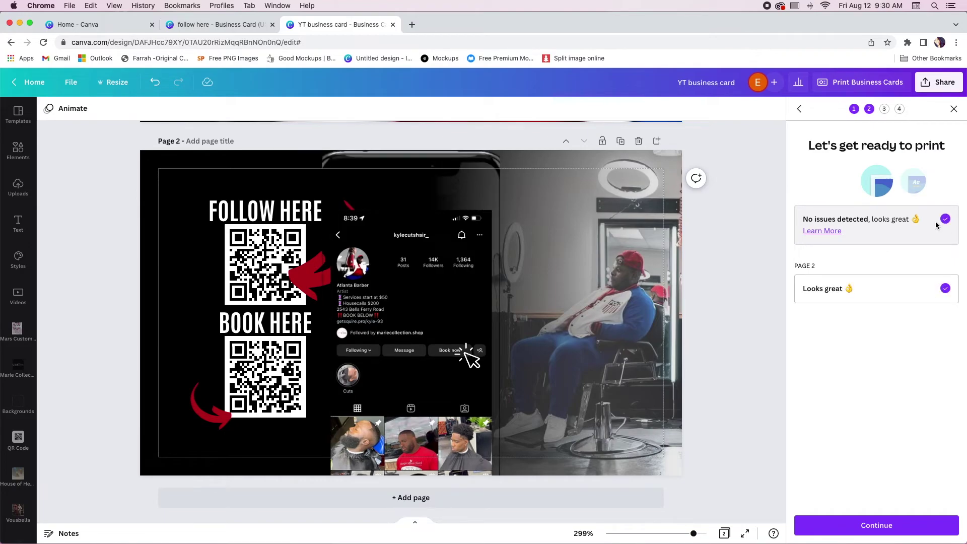
{"action": "key", "text": "super+z"}
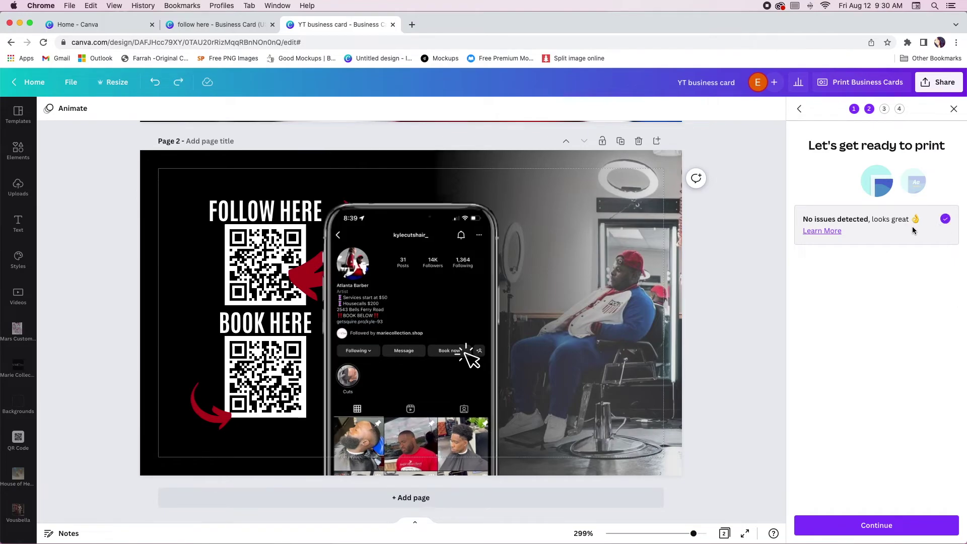
Move the phone mockup on page 2 up and realign the click-cursor graphic with its Book now button
{"action": "left_click_drag", "start_coordinate": [440, 291], "coordinate": [438, 256]}
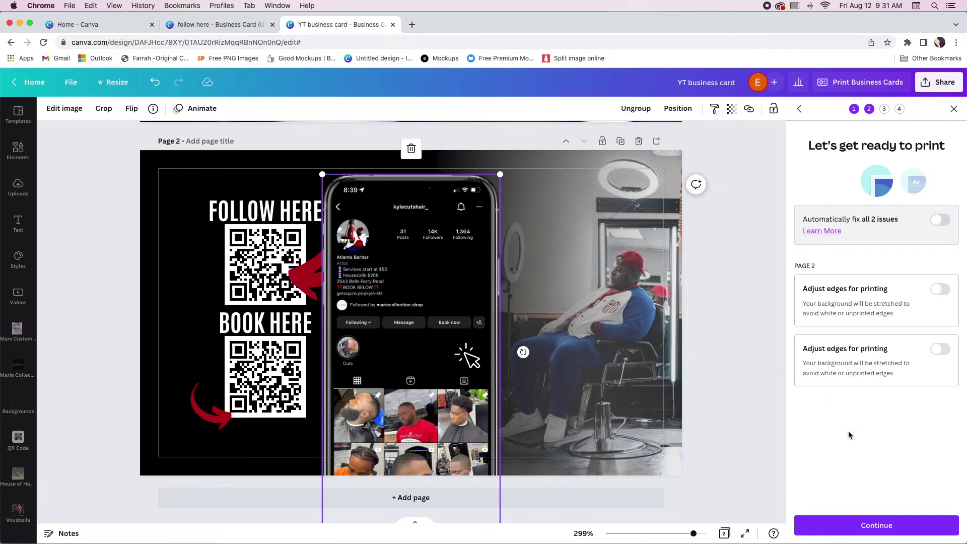
{"action": "left_click", "coordinate": [465, 356]}
{"action": "left_click_drag", "start_coordinate": [466, 356], "coordinate": [465, 332]}
{"action": "left_click", "coordinate": [714, 334]}
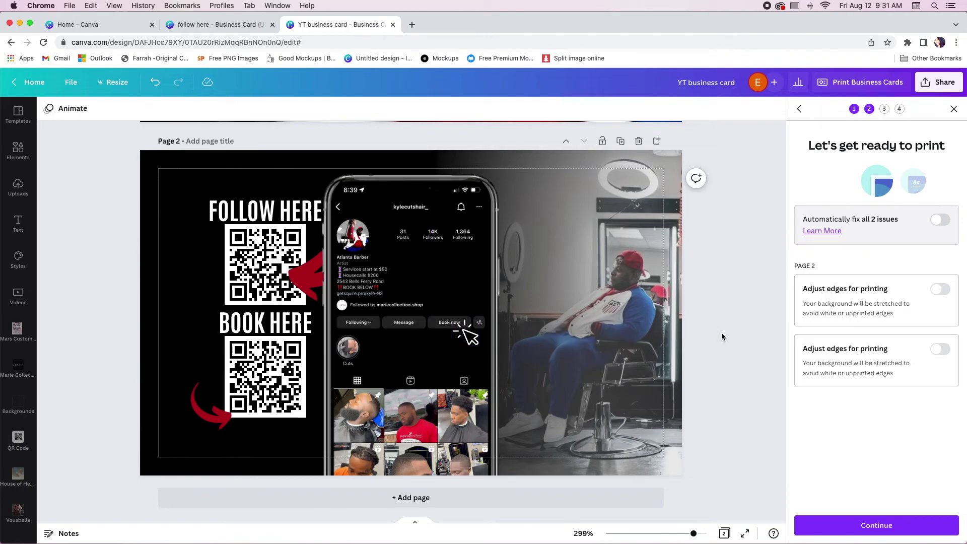
Continue to the proofreading stage, check both card pages, and proceed to the delivery details
{"action": "left_click", "coordinate": [865, 523]}
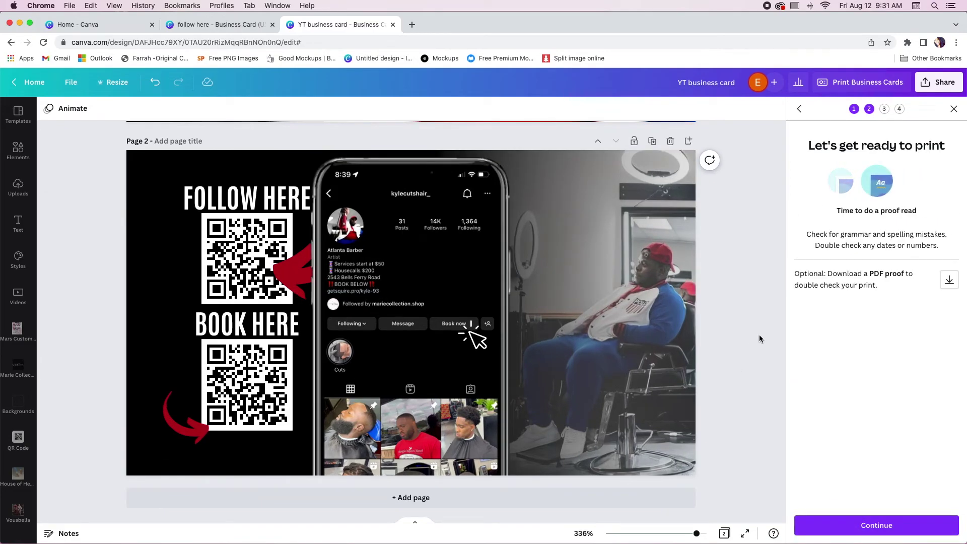
{"action": "scroll", "coordinate": [745, 249], "scroll_direction": "up", "scroll_amount": 5}
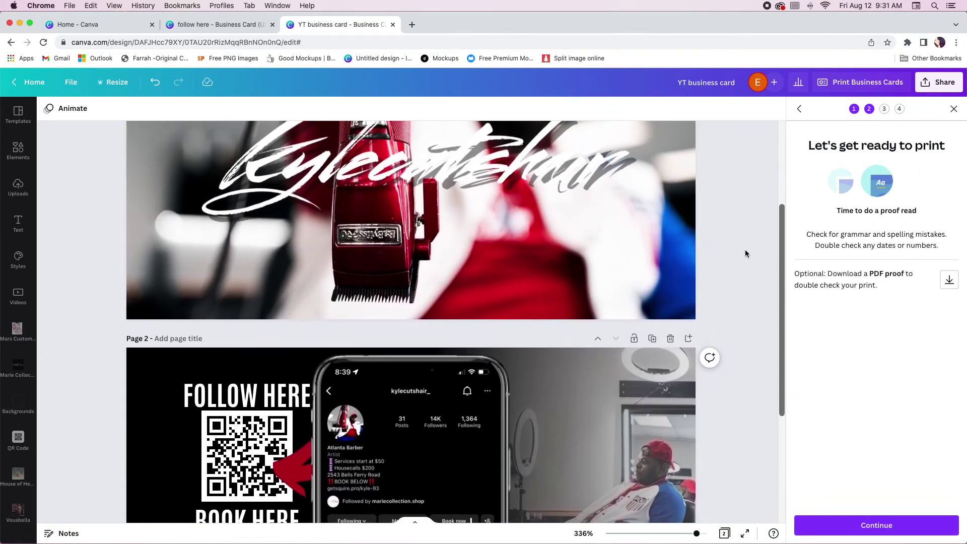
{"action": "scroll", "coordinate": [745, 250], "scroll_direction": "up", "scroll_amount": 3}
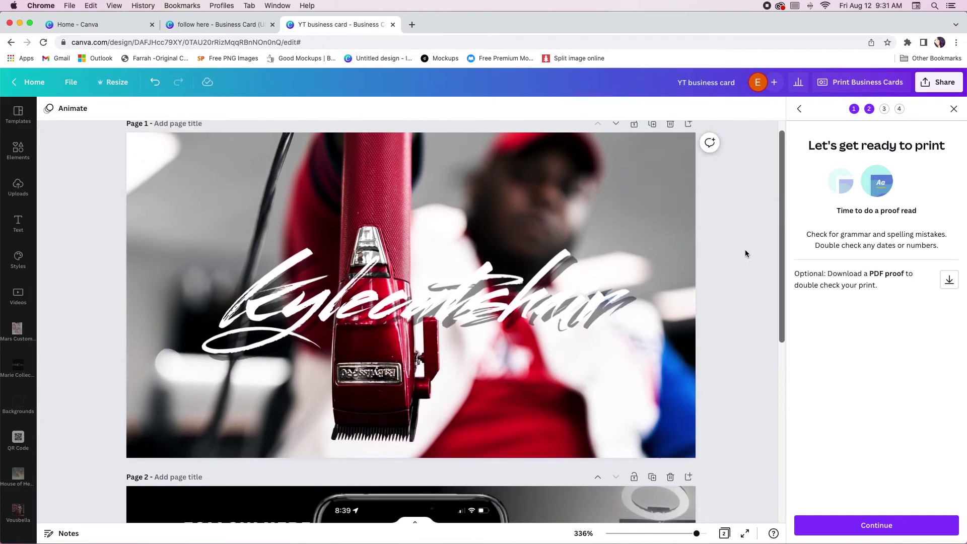
{"action": "left_click", "coordinate": [862, 522]}
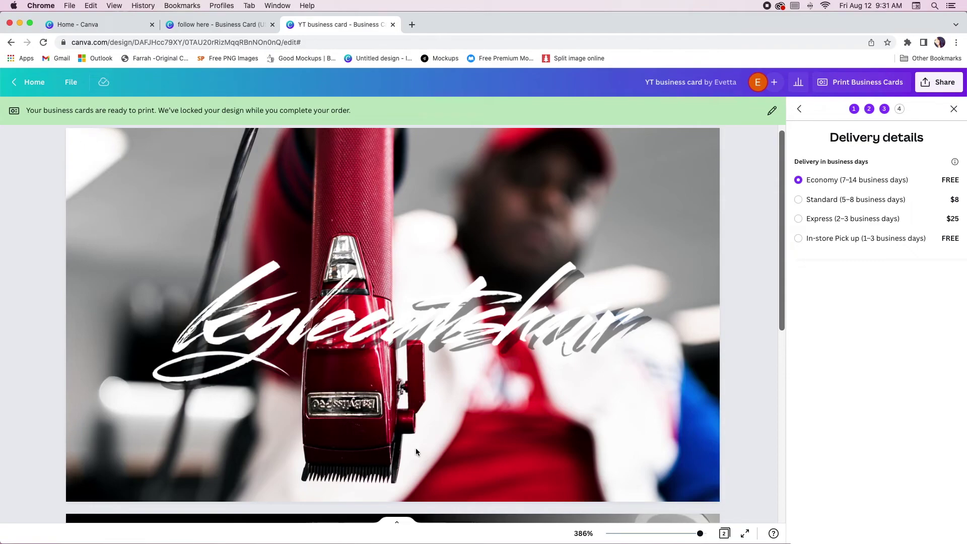
Examine both sides of the locked business card and the available delivery options
{"action": "scroll", "coordinate": [71, 201], "scroll_direction": "down", "scroll_amount": 8}
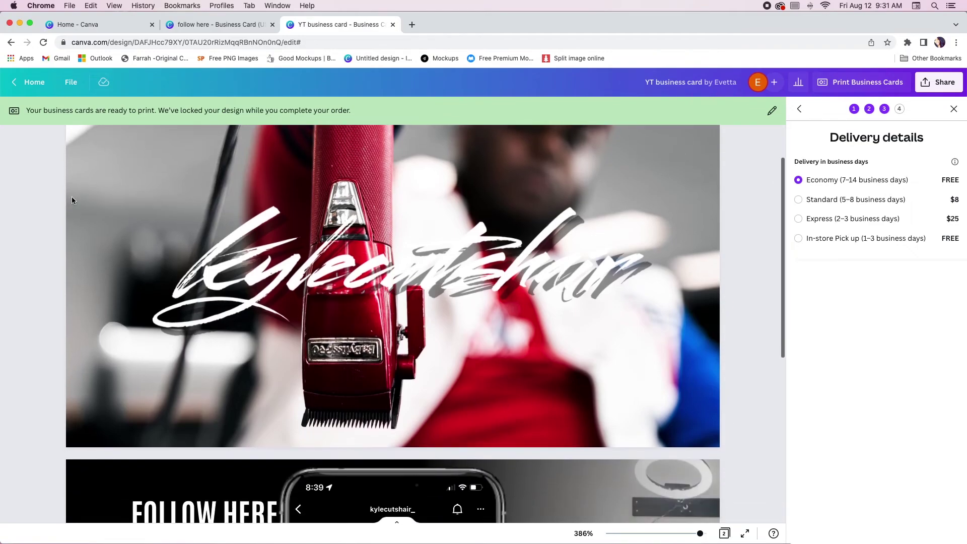
{"action": "scroll", "coordinate": [72, 200], "scroll_direction": "down", "scroll_amount": 1}
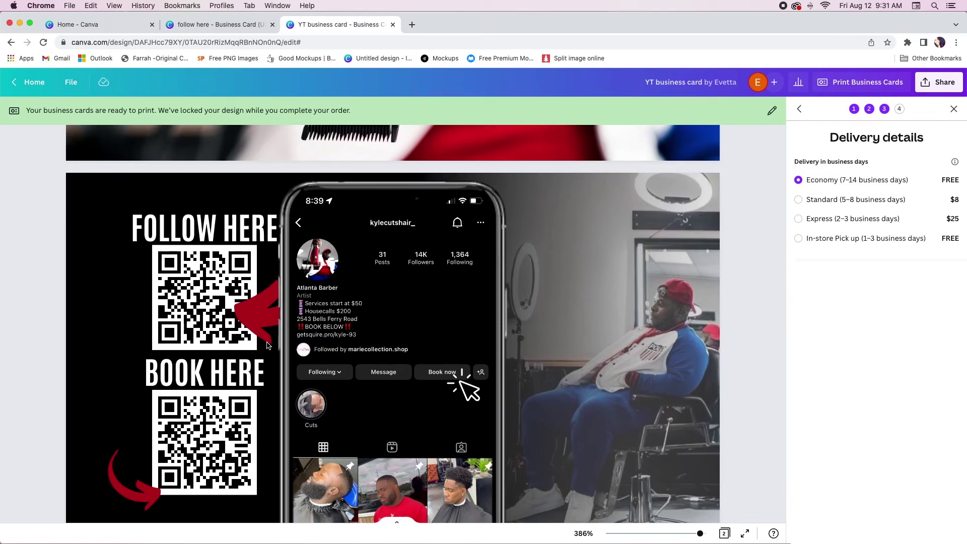
{"action": "scroll", "coordinate": [699, 356], "scroll_direction": "down", "scroll_amount": 2}
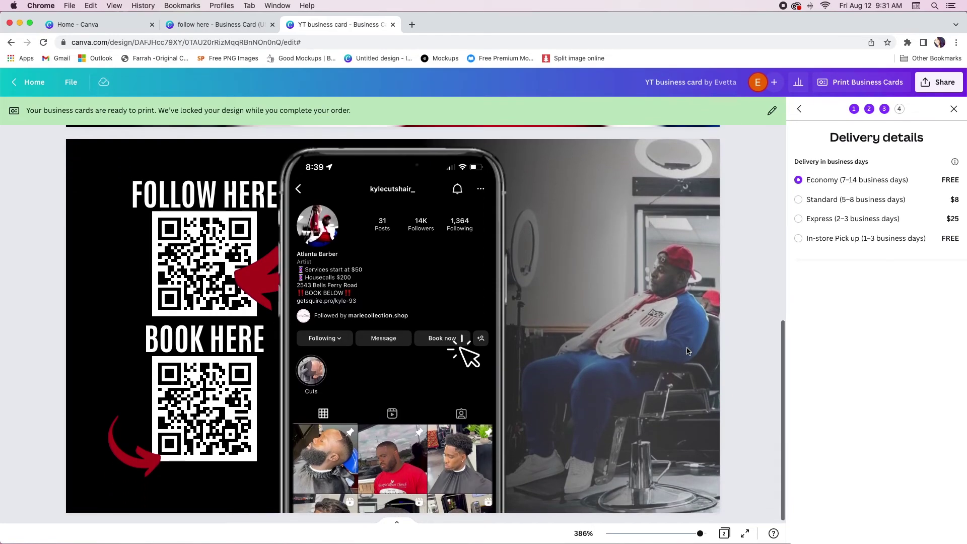
{"action": "scroll", "coordinate": [753, 389], "scroll_direction": "up", "scroll_amount": 10}
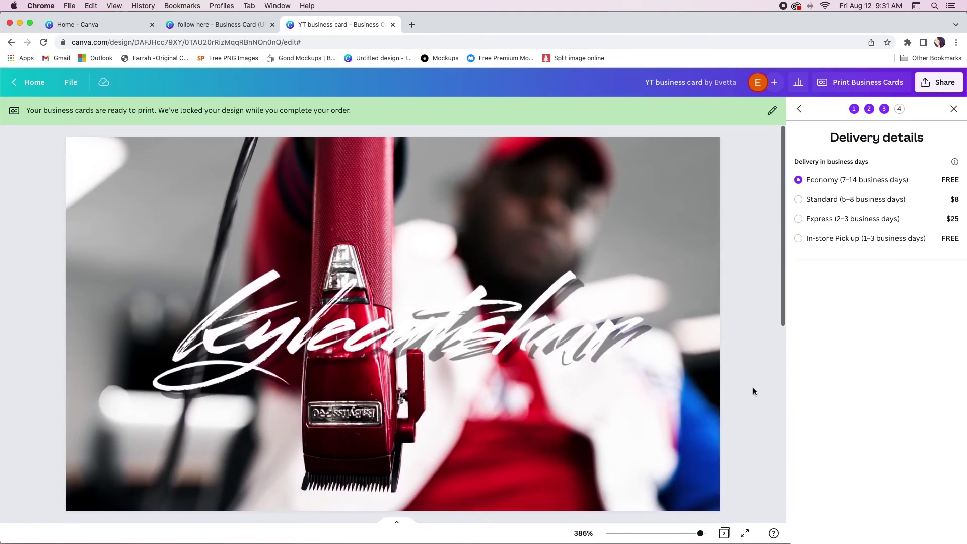
{"action": "scroll", "coordinate": [753, 388], "scroll_direction": "down", "scroll_amount": 8}
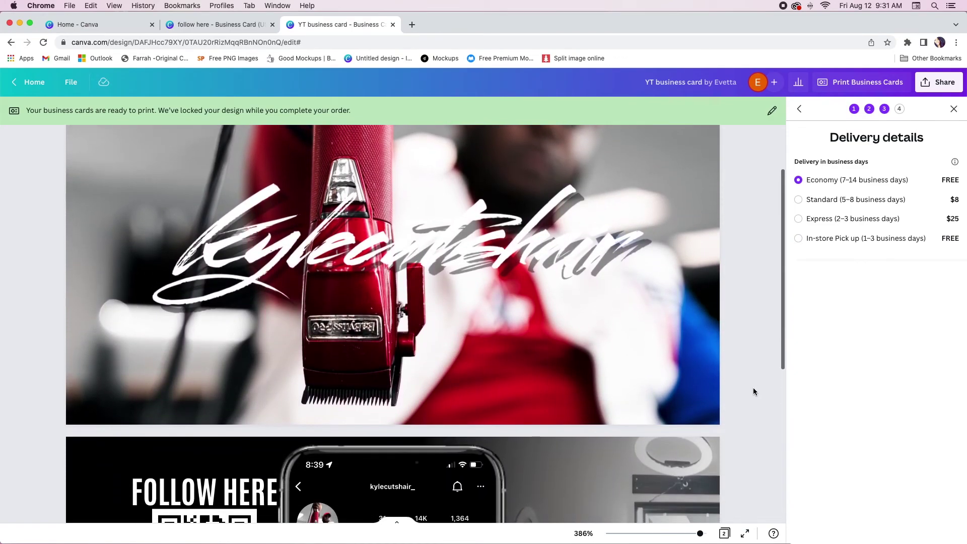
{"action": "scroll", "coordinate": [754, 392], "scroll_direction": "up", "scroll_amount": 3}
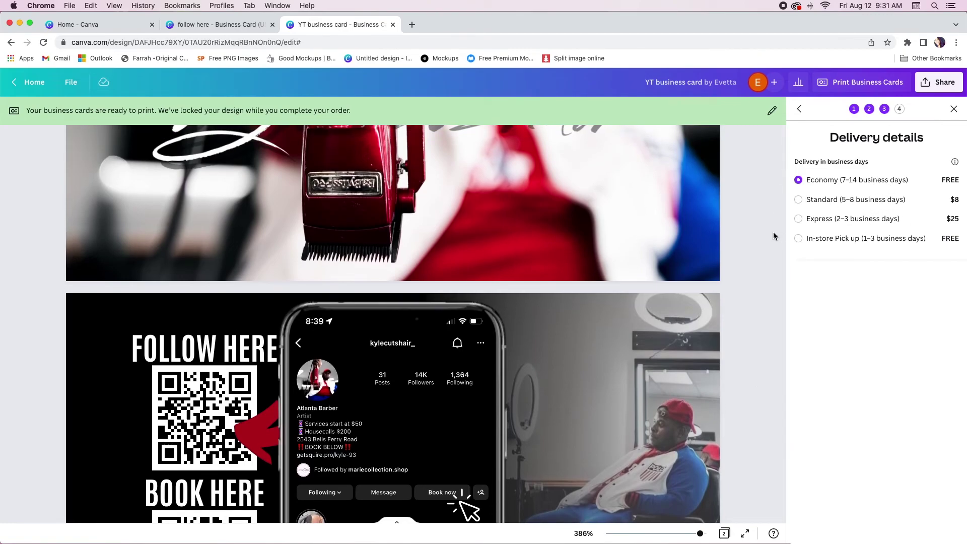
{"action": "scroll", "coordinate": [777, 240], "scroll_direction": "down", "scroll_amount": 1}
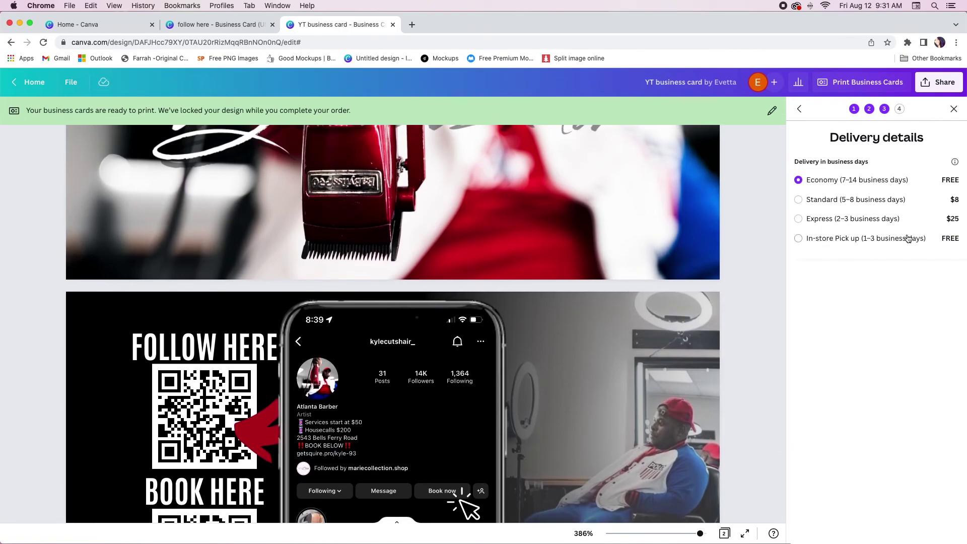
{"action": "scroll", "coordinate": [943, 245], "scroll_direction": "down", "scroll_amount": 1}
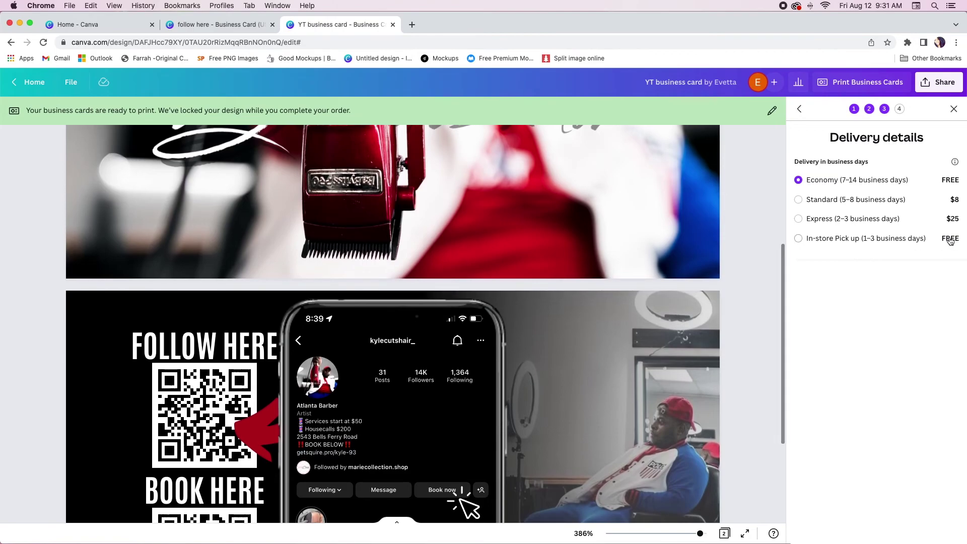
Proceed to the order summary with Economy shipping, close the print order without paying, and review both card pages in the editor
{"action": "left_click_drag", "start_coordinate": [783, 242], "coordinate": [782, 142]}
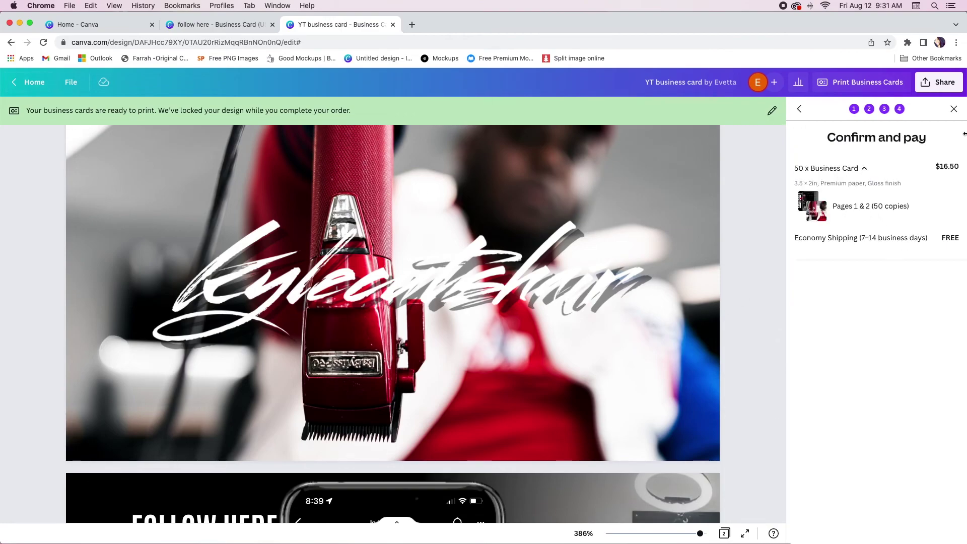
{"action": "left_click", "coordinate": [953, 108]}
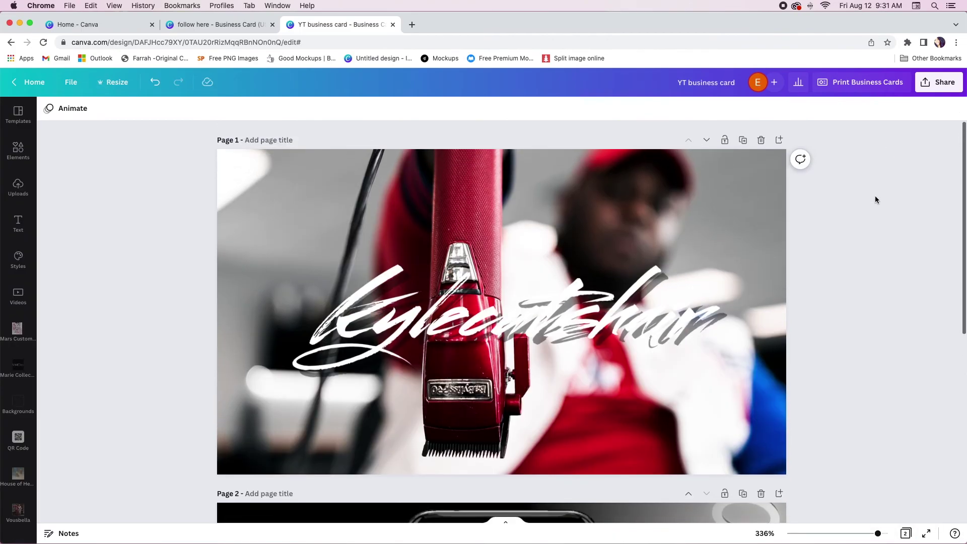
{"action": "scroll", "coordinate": [893, 388], "scroll_direction": "down", "scroll_amount": 5}
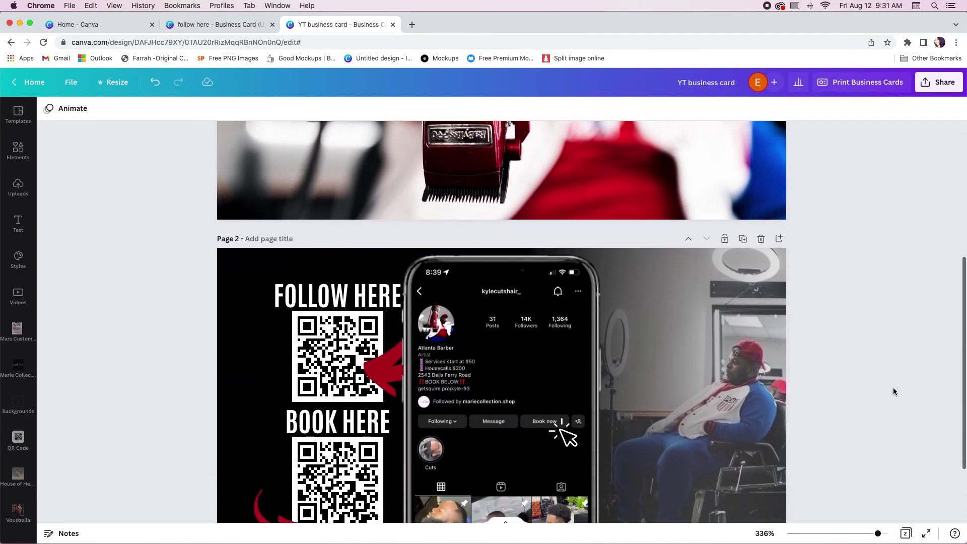
{"action": "scroll", "coordinate": [893, 391], "scroll_direction": "up", "scroll_amount": 3}
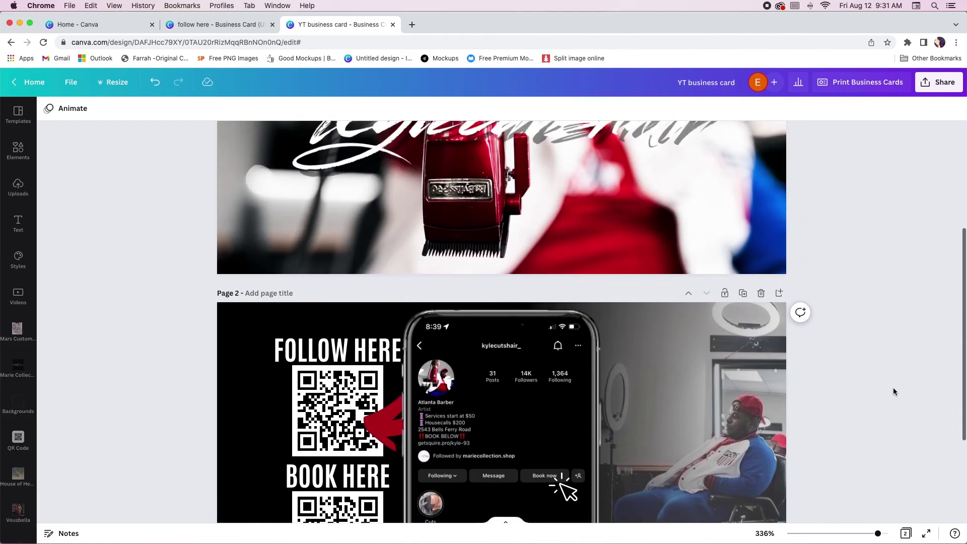
{"action": "scroll", "coordinate": [893, 392], "scroll_direction": "up", "scroll_amount": 4}
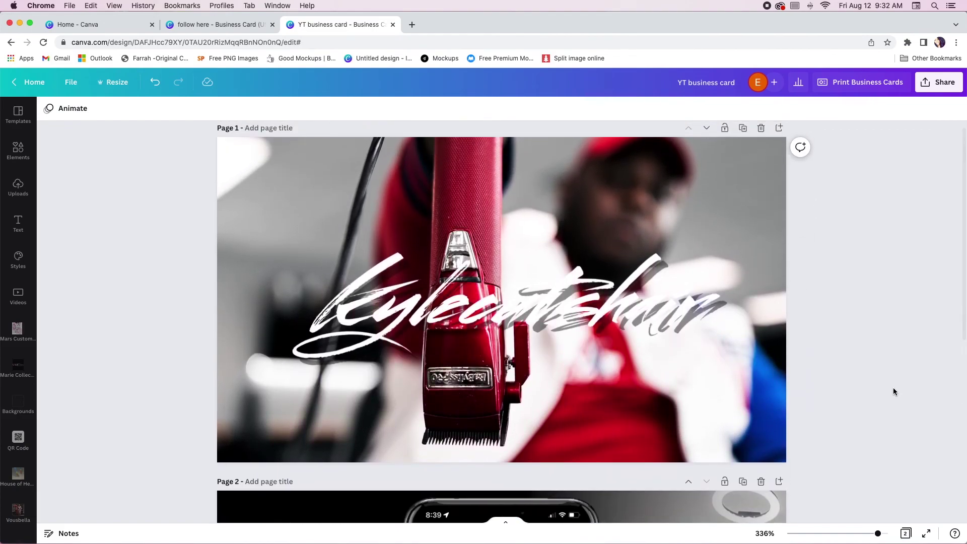